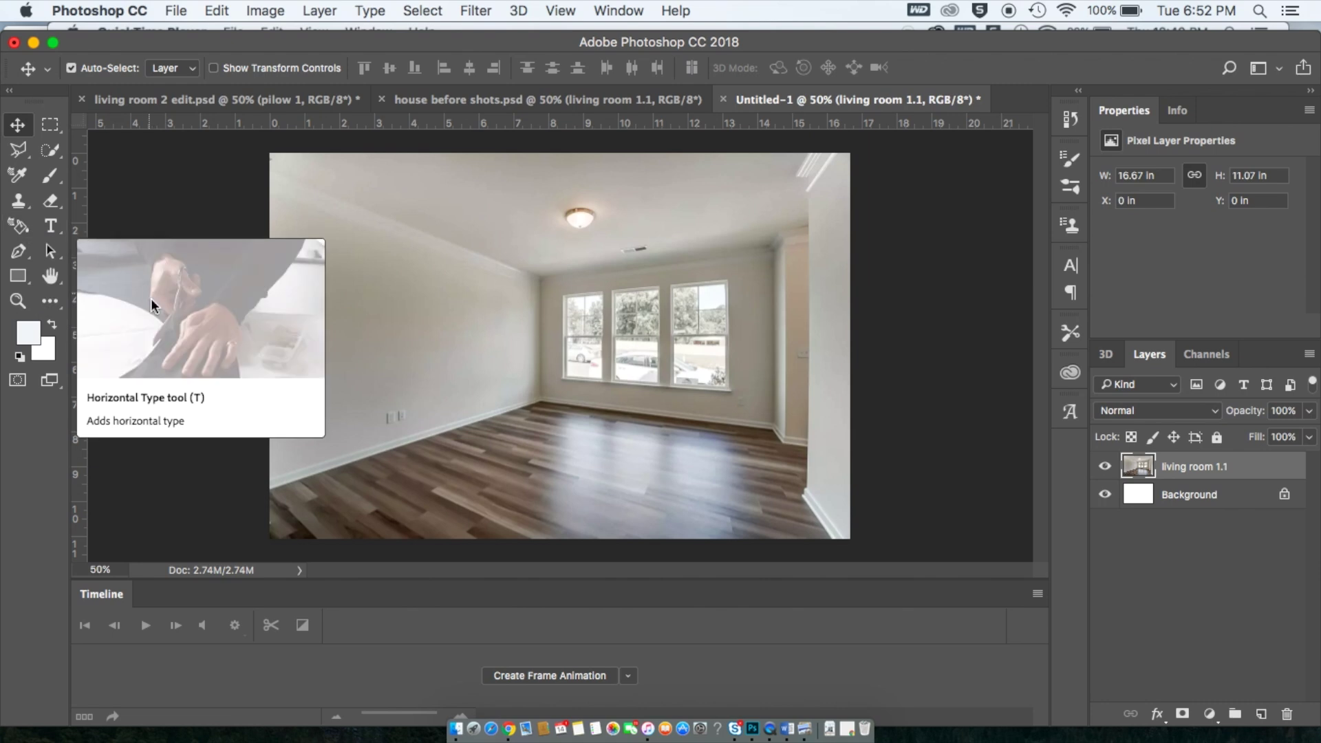
click(179, 490)
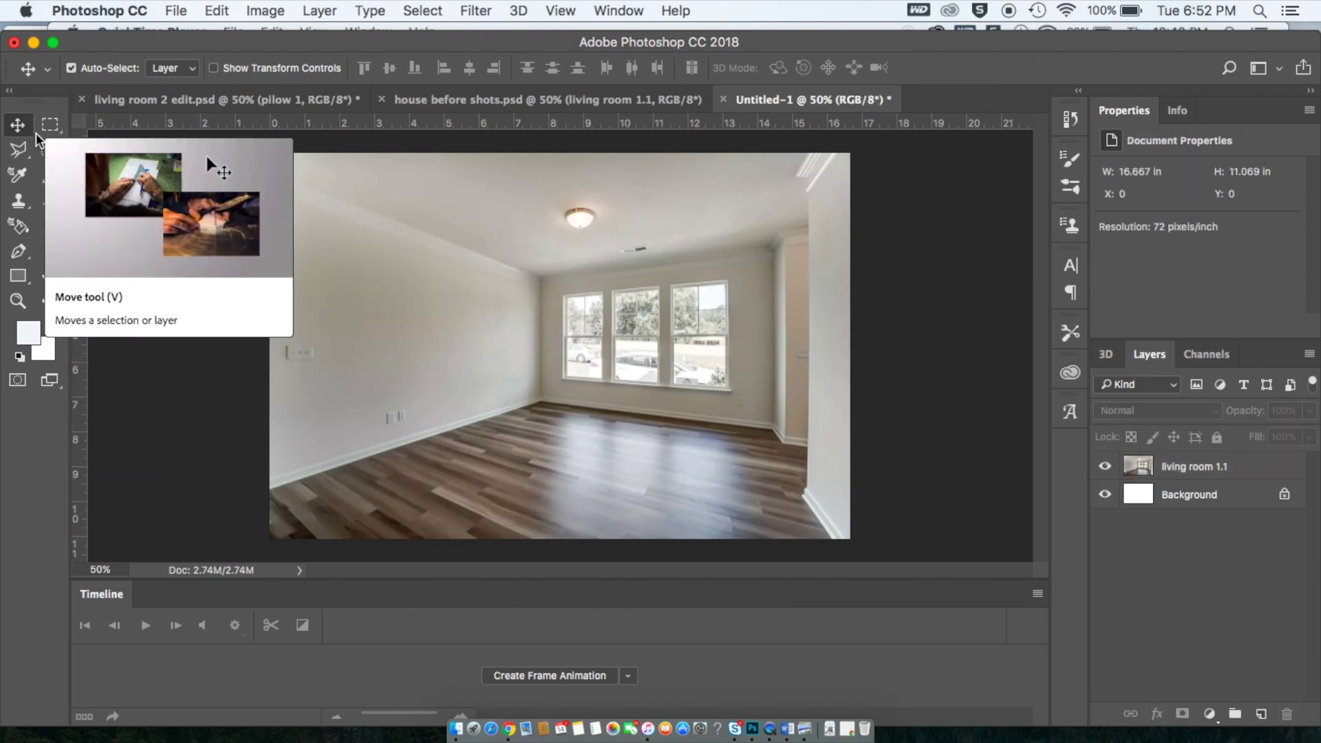
click(51, 152)
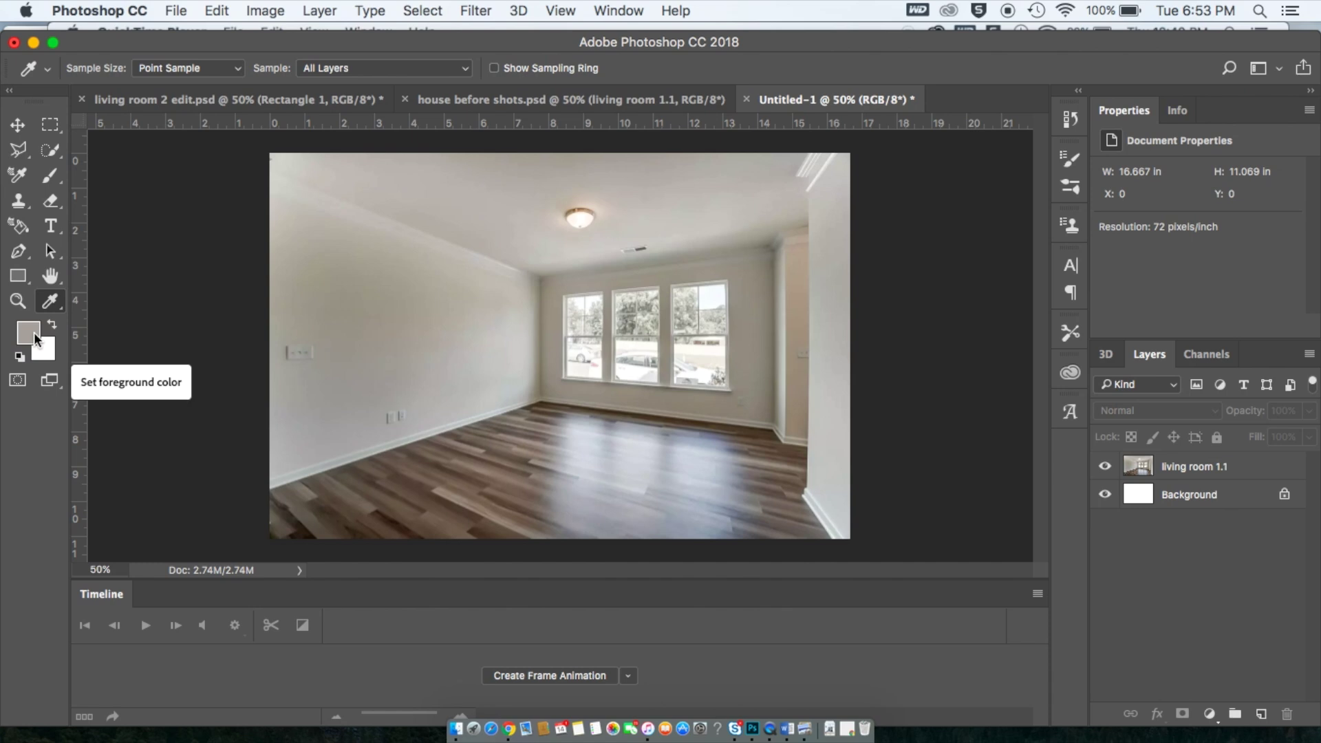
Keep #a59f9b as the foreground colour and draw a filled rectangle about 535 by 304 px over the room's left wall.
click(34, 333)
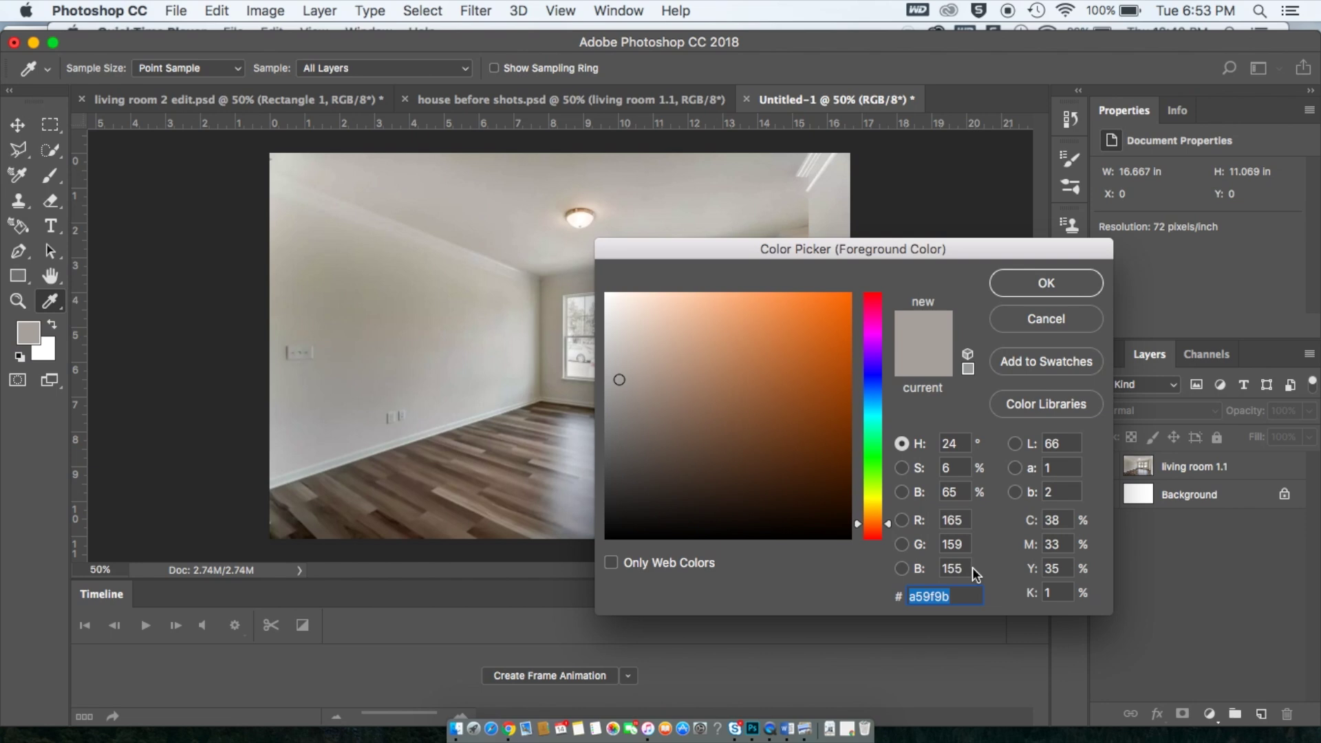
click(1065, 275)
click(24, 278)
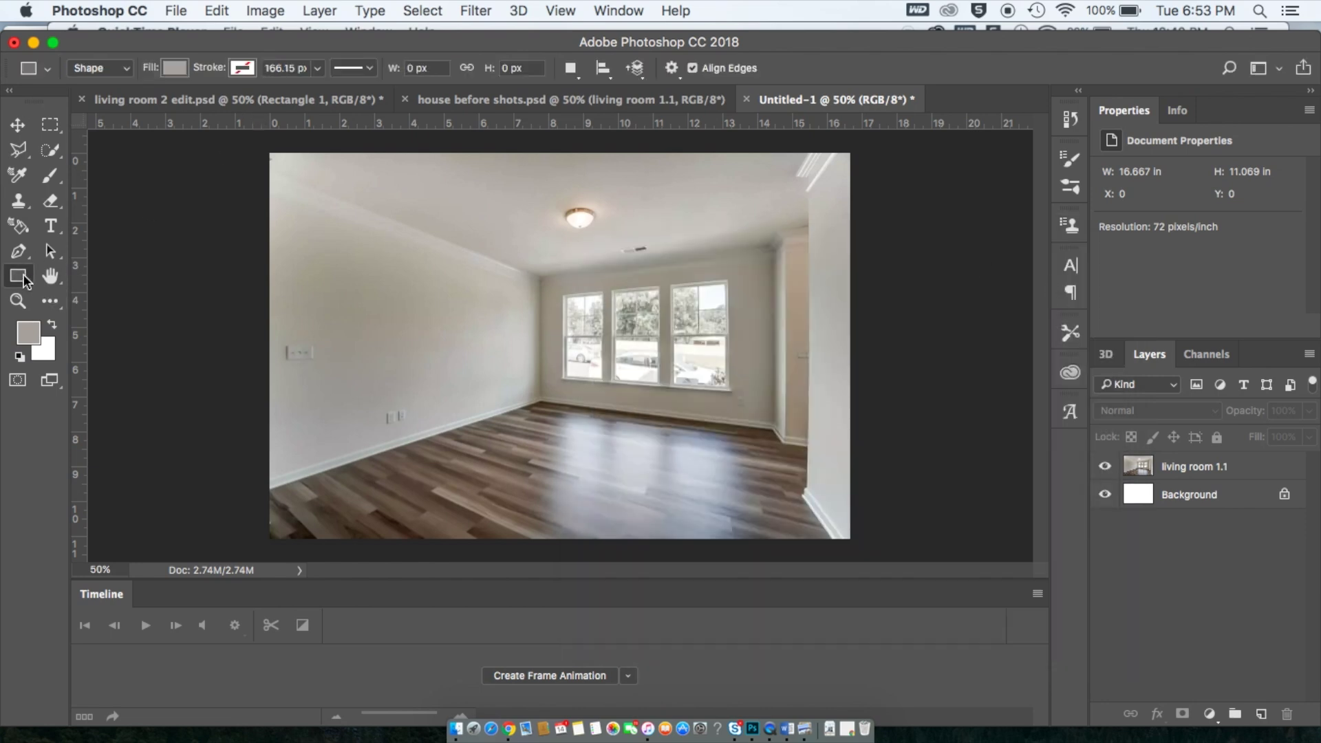
drag(281, 254, 540, 400)
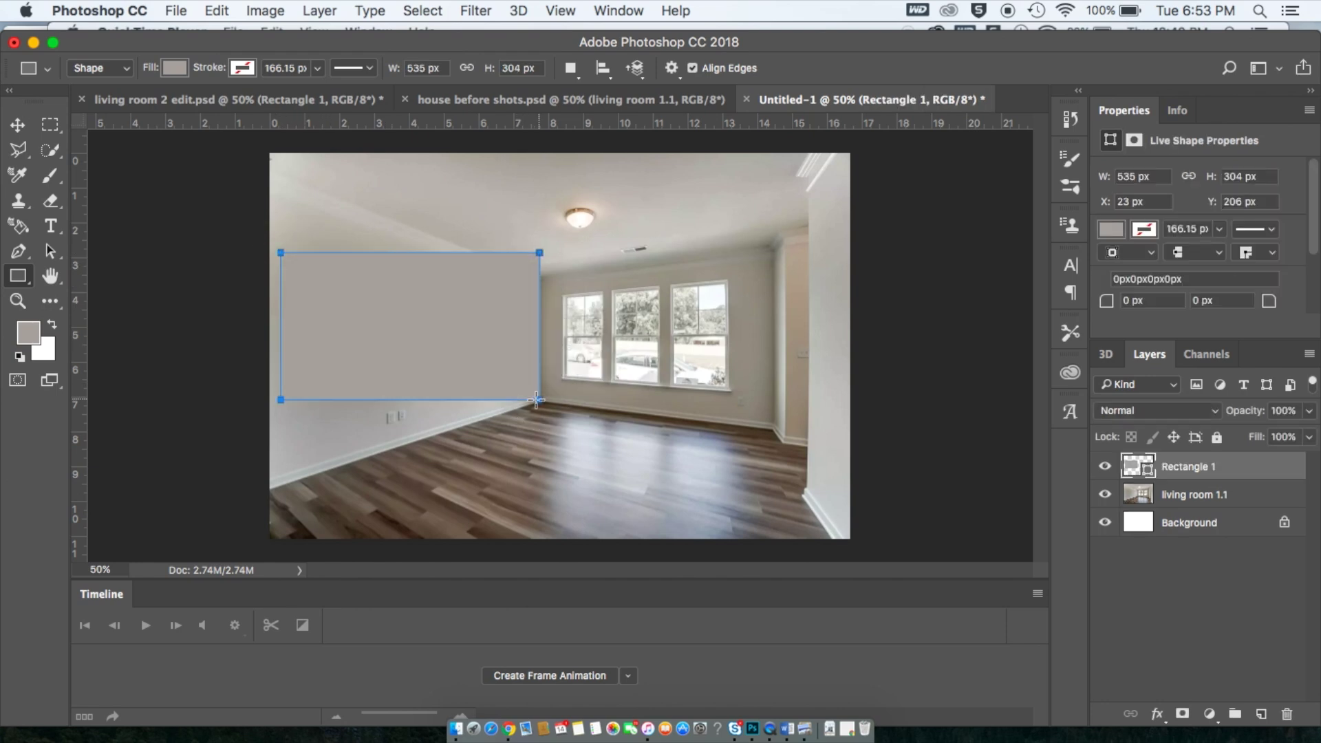
Lower the grey rectangle on the left wall and scale it down to about 498 by 283 px.
click(18, 127)
mouse_move(370, 326)
mouse_down()
mouse_move(333, 356)
mouse_move(370, 352)
mouse_up()
key(super+t)
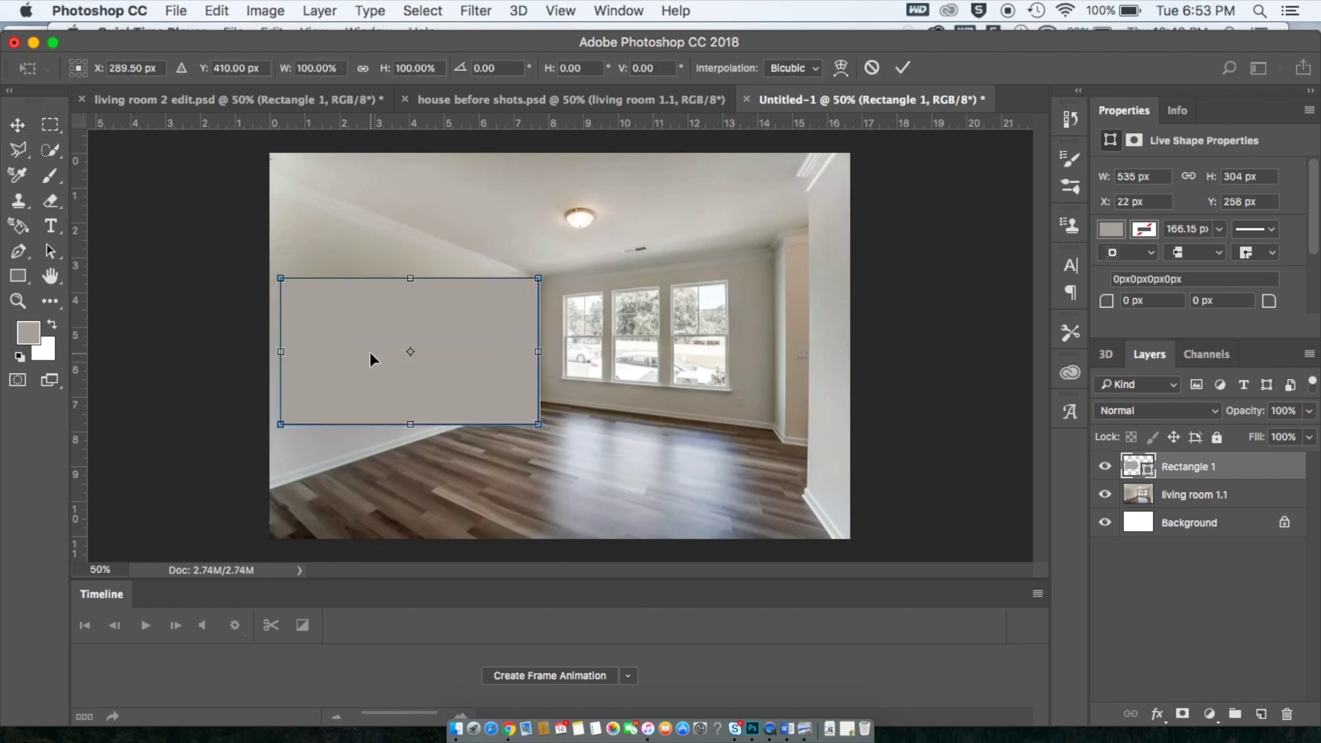
drag(536, 427, 521, 417)
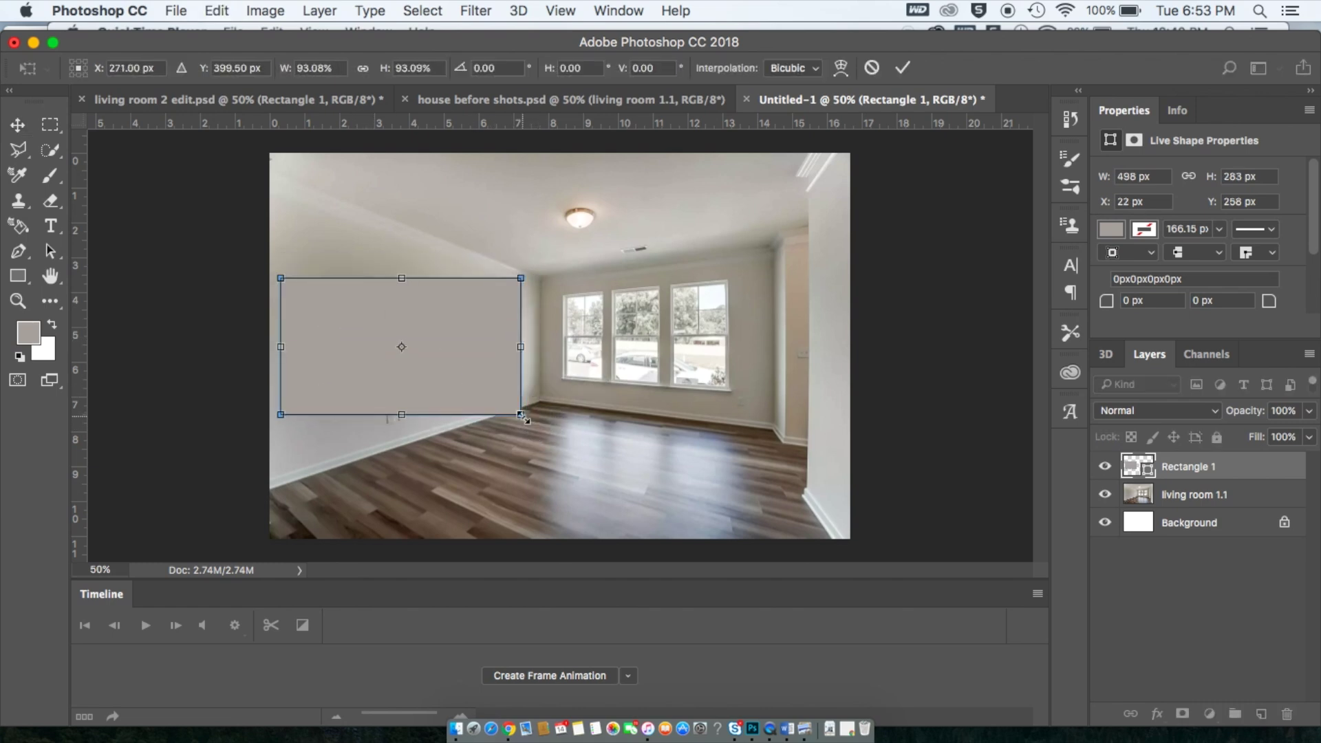
key(Return)
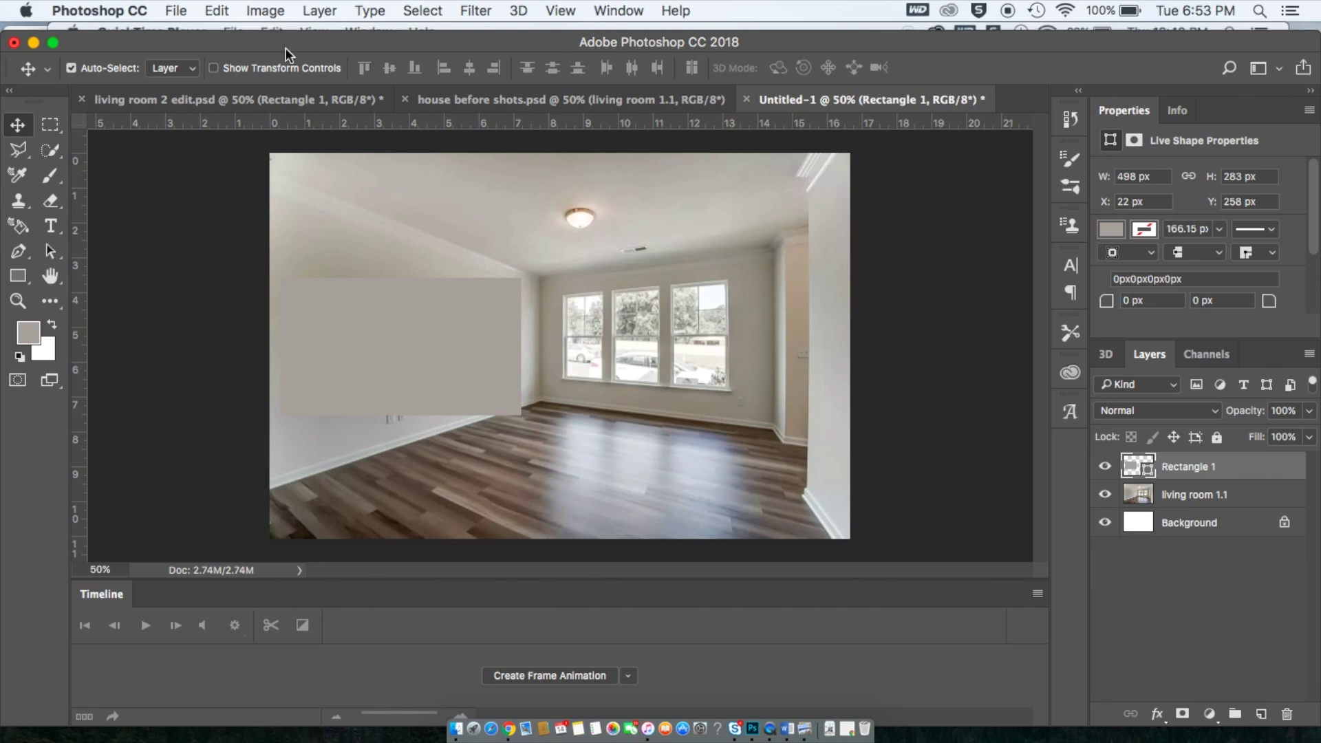
Convert the Rectangle 1 layer to a smart object.
click(219, 11)
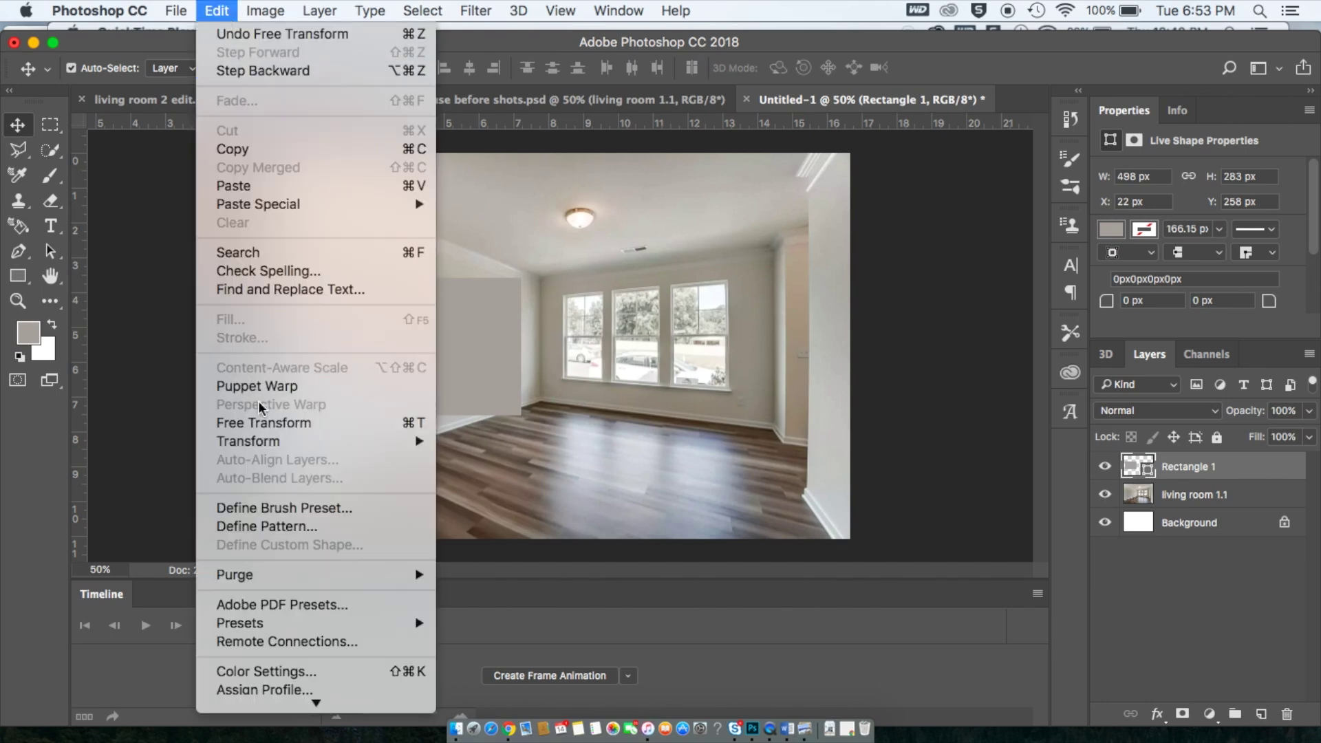
click(421, 352)
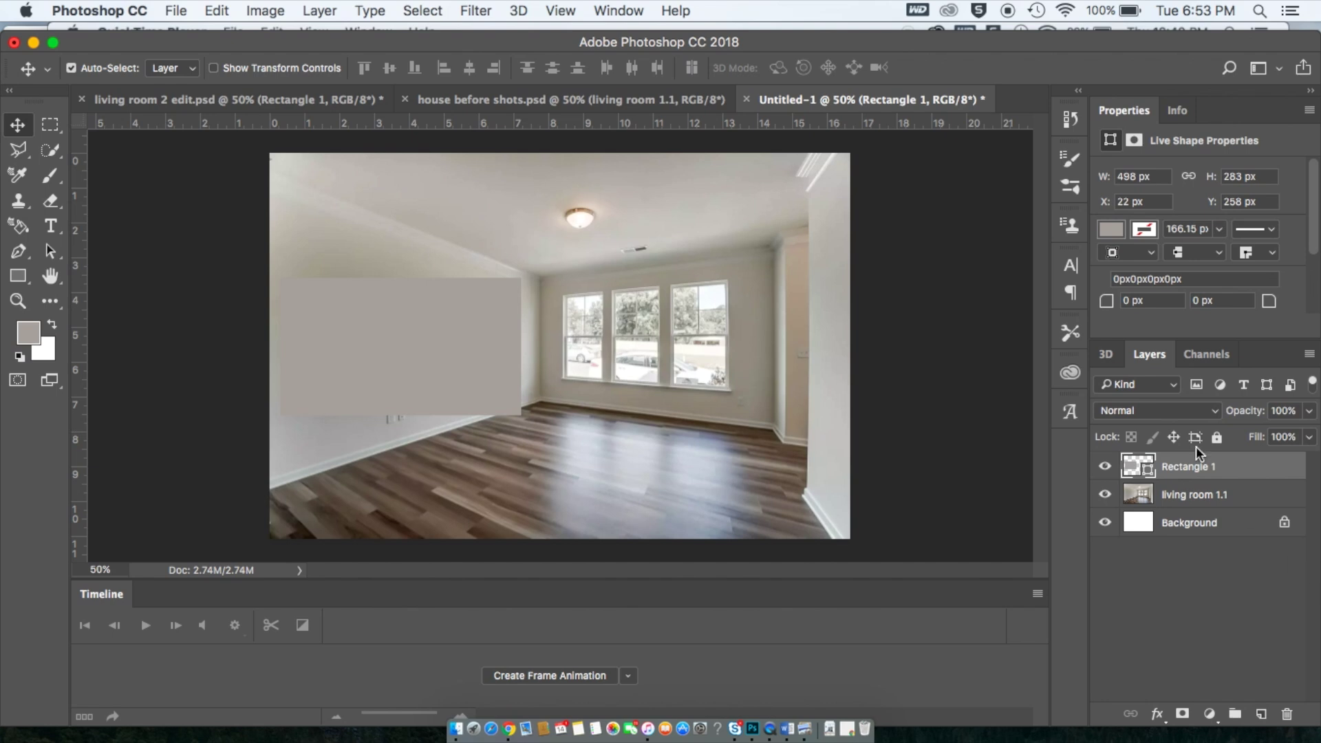
right_click(1187, 468)
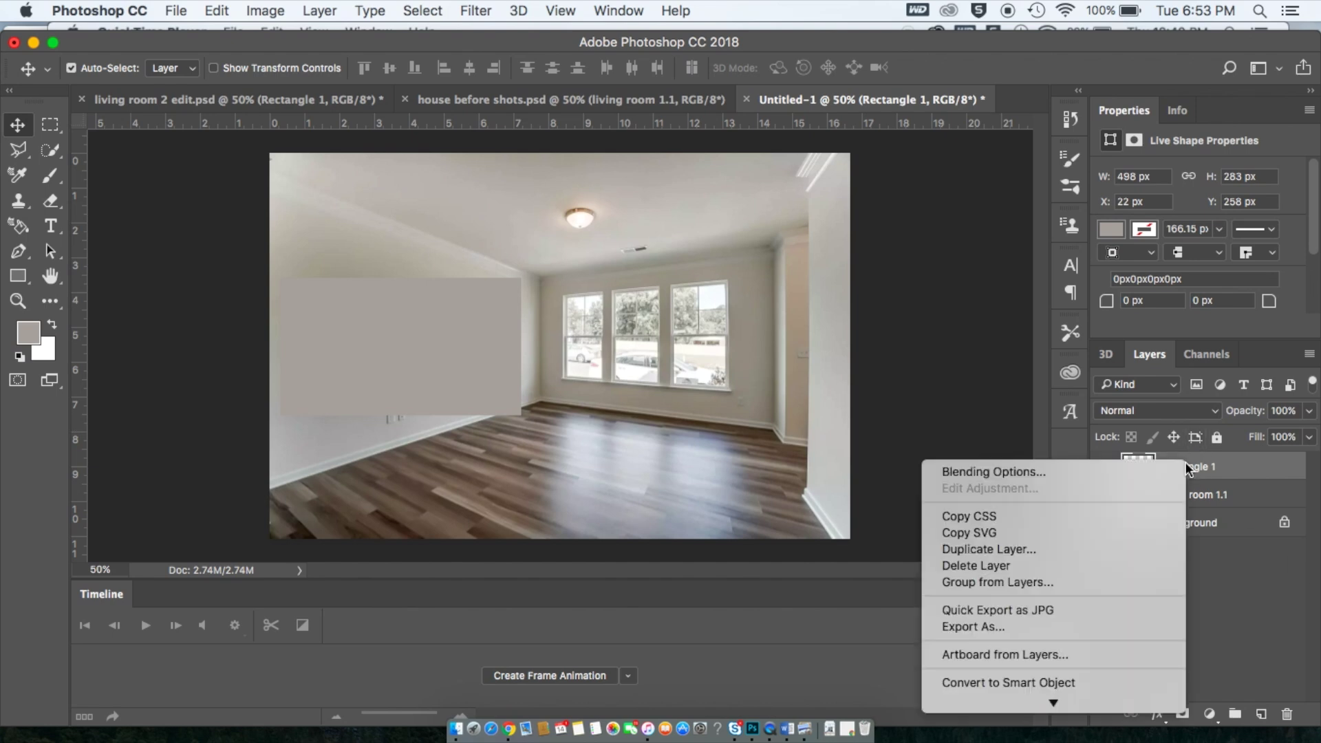
click(1046, 682)
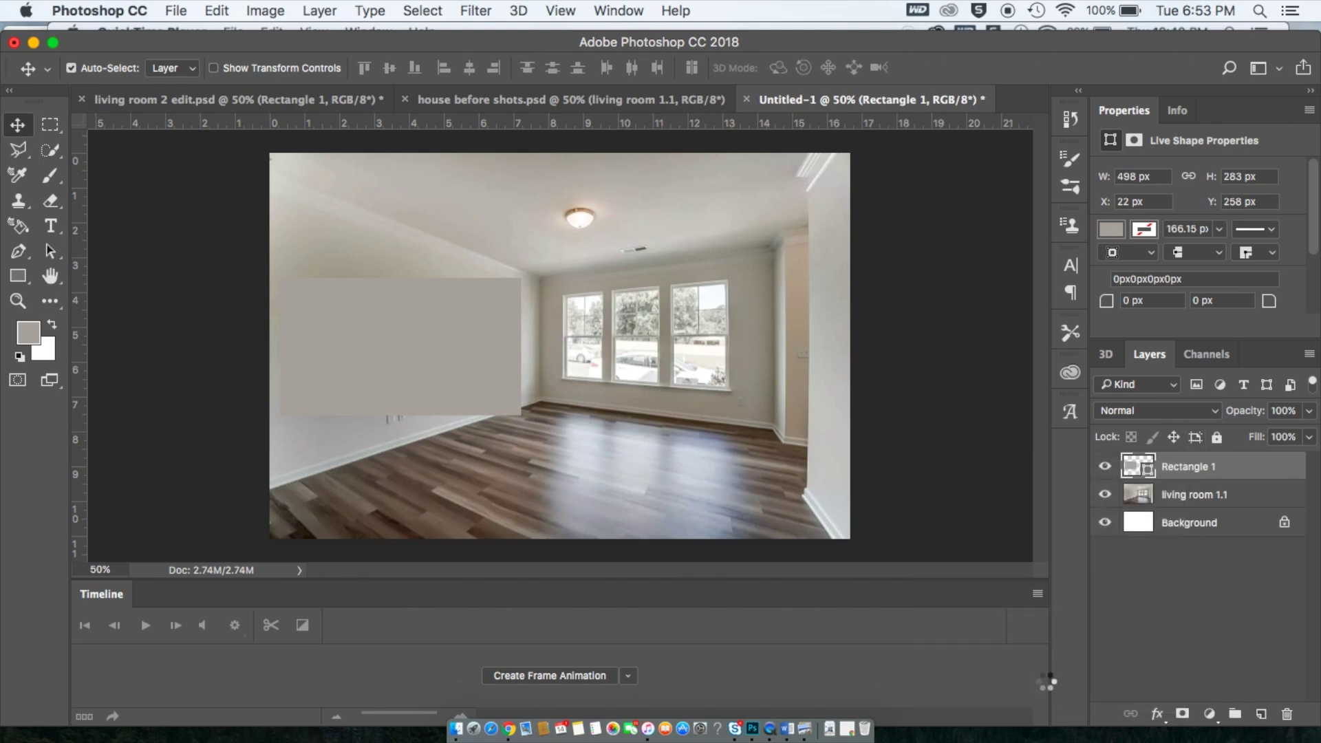
Start Perspective Warp on the rectangle, lay a grid plane exactly over it and switch to warp mode.
click(222, 9)
click(268, 404)
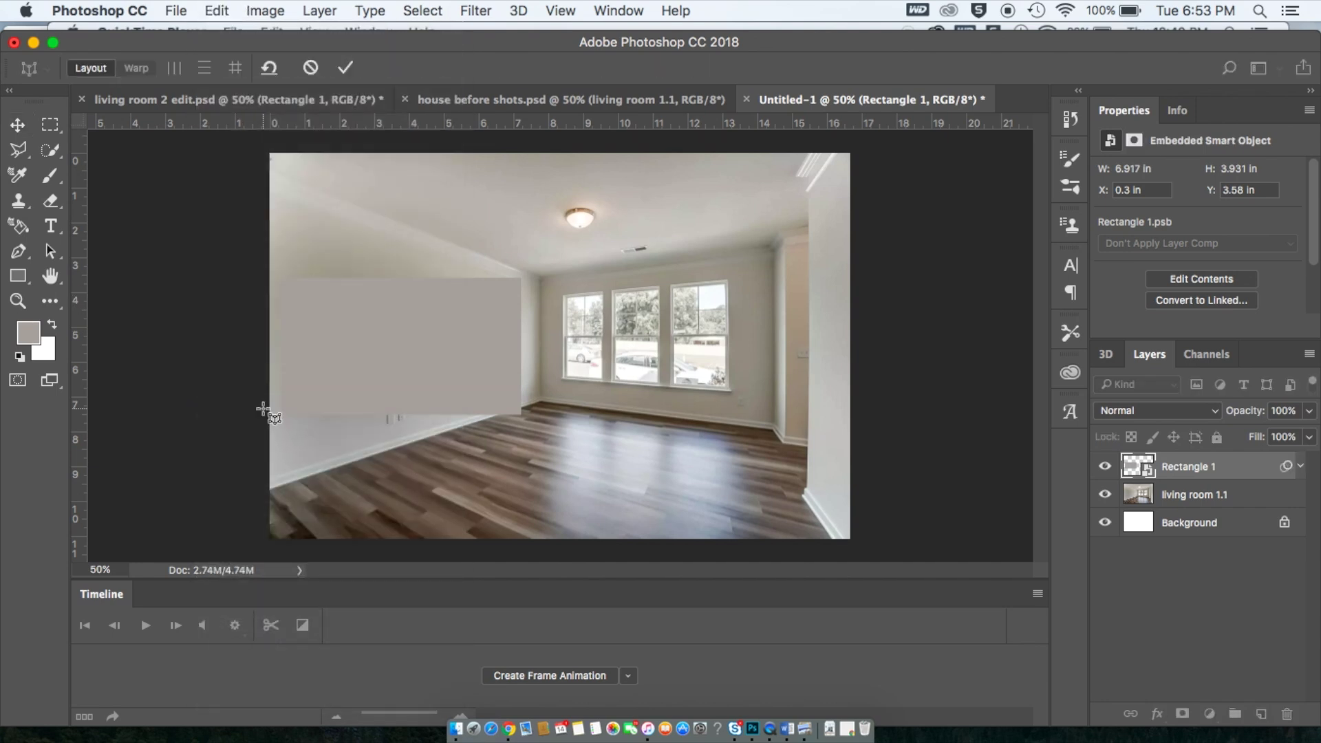
drag(282, 278, 519, 414)
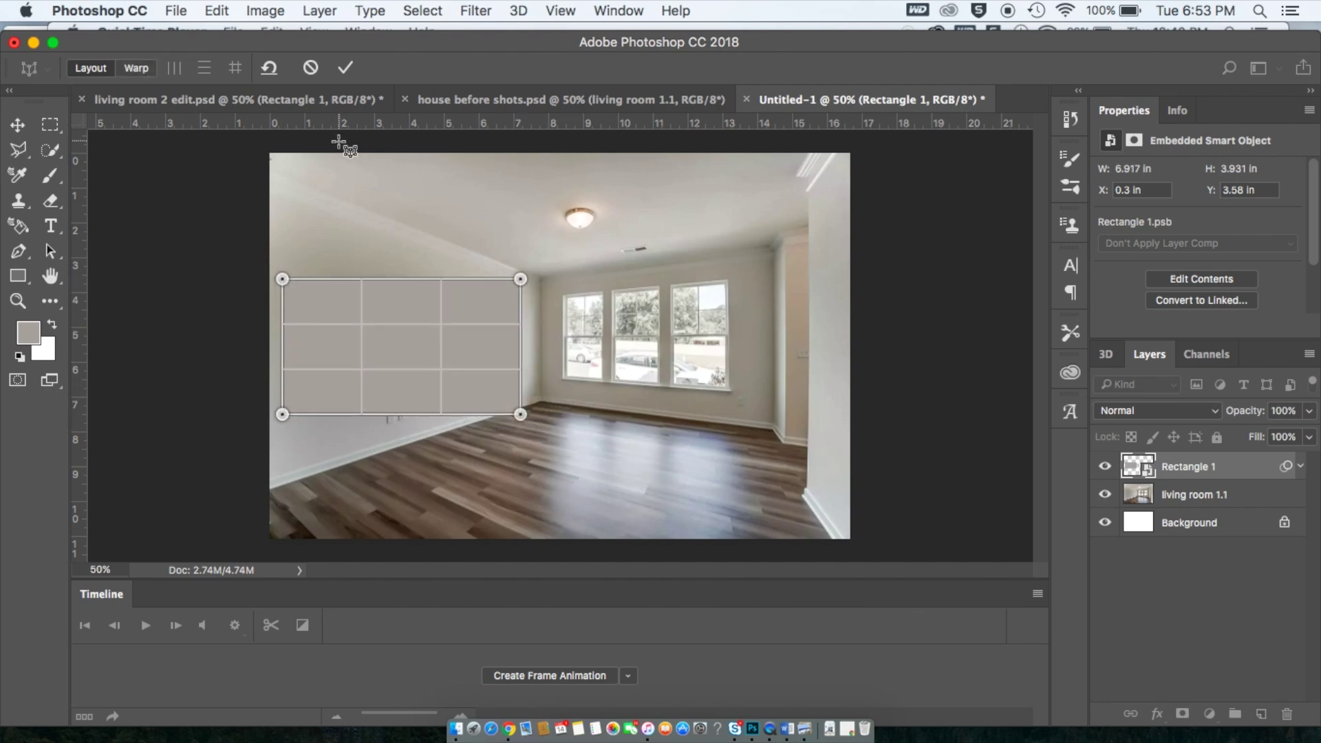
click(141, 69)
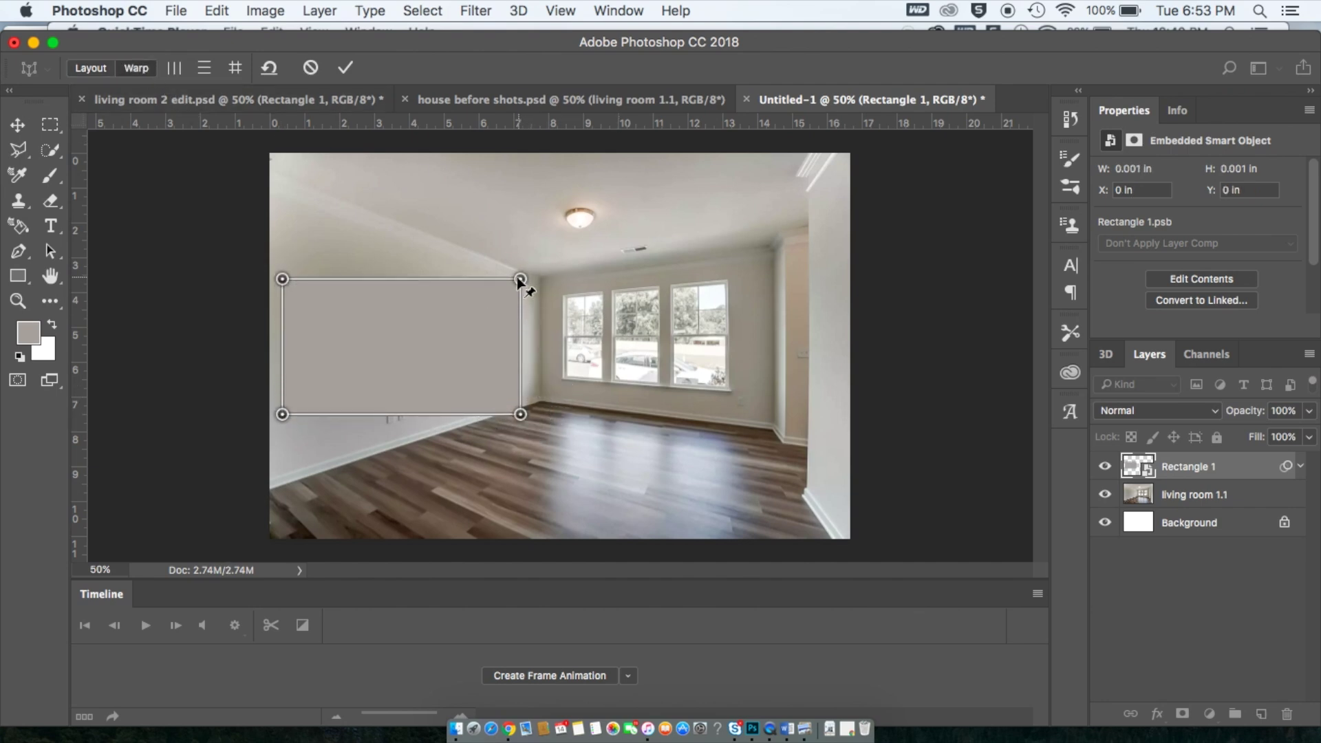
Warp the rectangle's four corners to cover the left wall between ceiling moulding, room corner and baseboard, and apply the warp.
drag(520, 278, 540, 280)
drag(520, 415, 542, 397)
drag(282, 414, 241, 490)
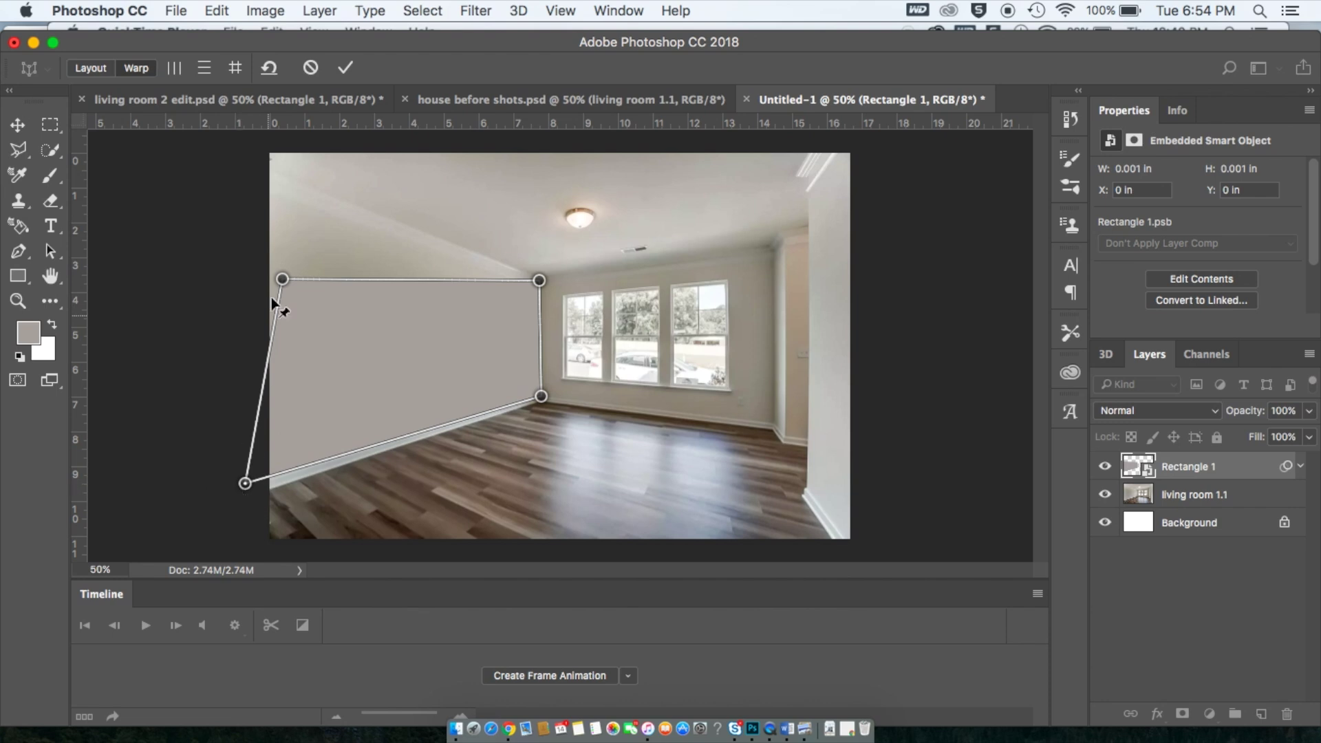
drag(285, 281, 254, 184)
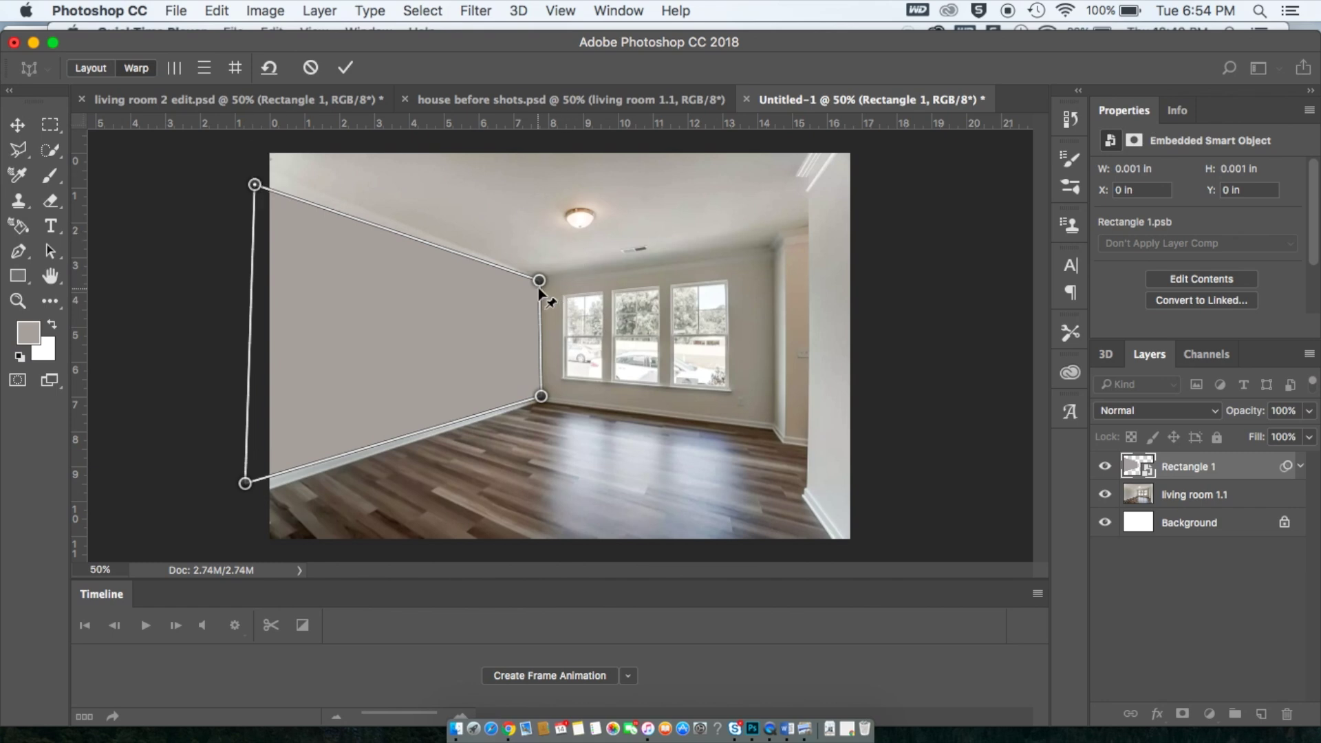
drag(538, 281, 523, 299)
key(Return)
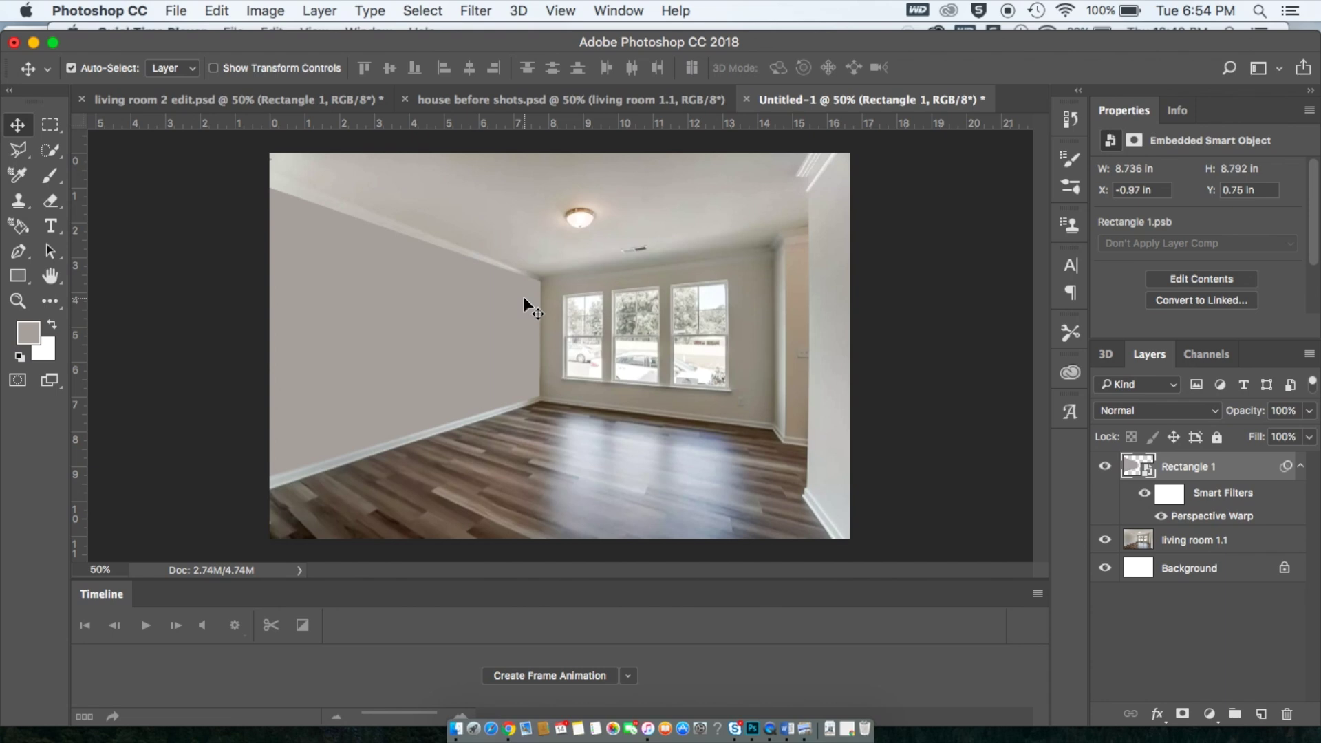
Rename the Rectangle 1 layer as Back Wall.
double_click(1205, 467)
text(Back Wall)
key(Return)
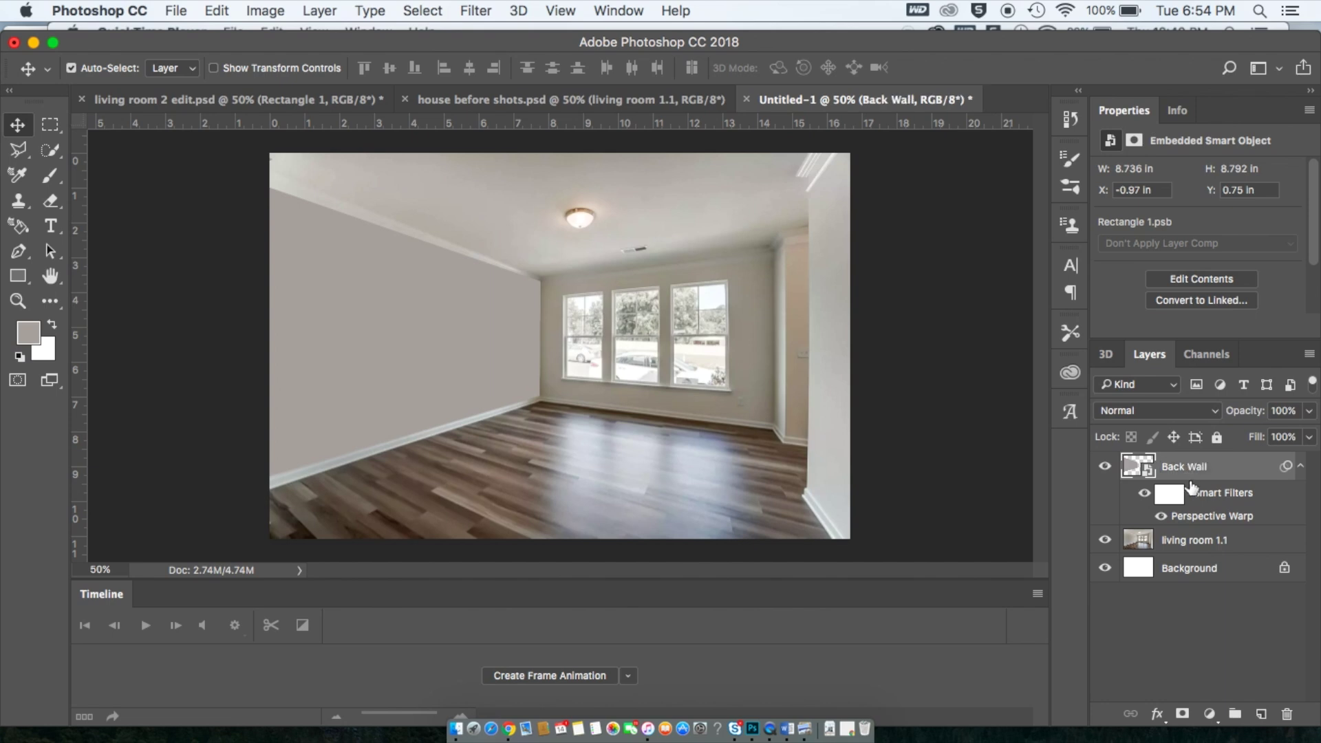
Hide the Back Wall layer and quick-select the light switch plate and both outlets on the living room 1.1 layer.
click(1105, 466)
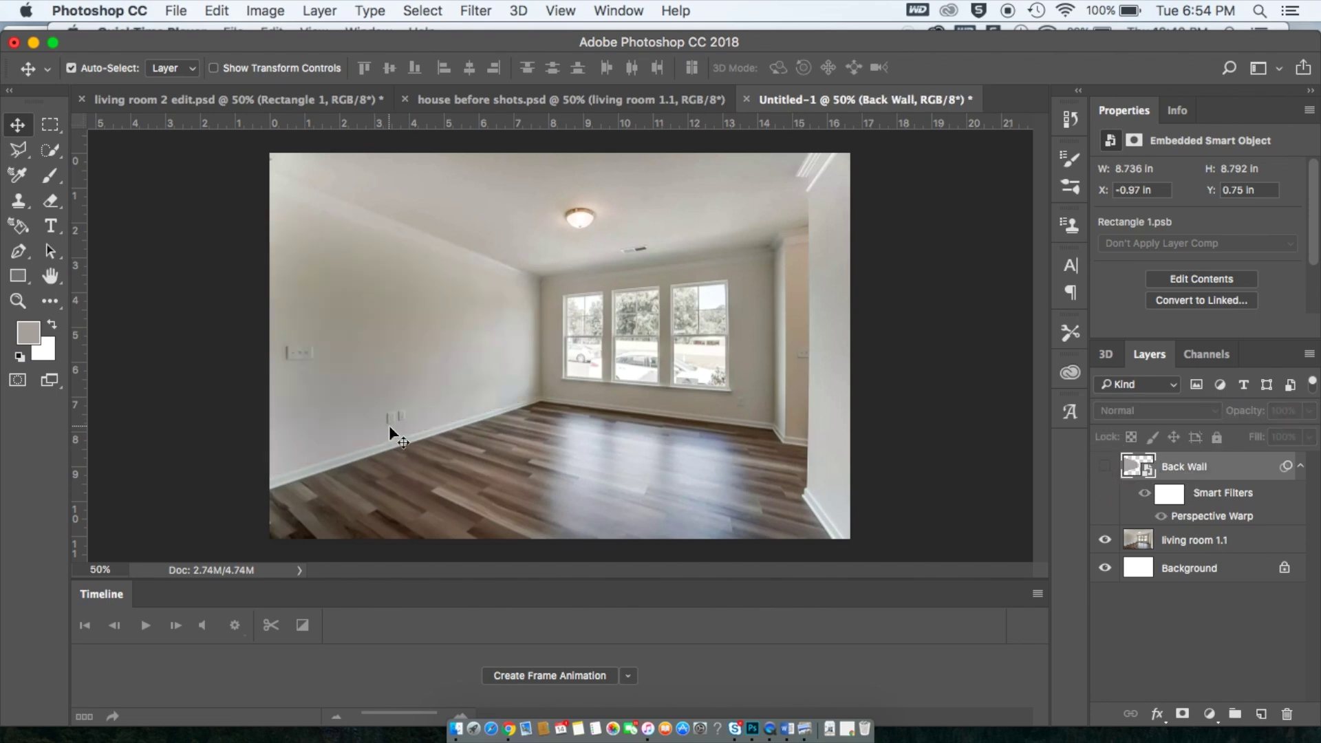
scroll(394, 410, up, 6)
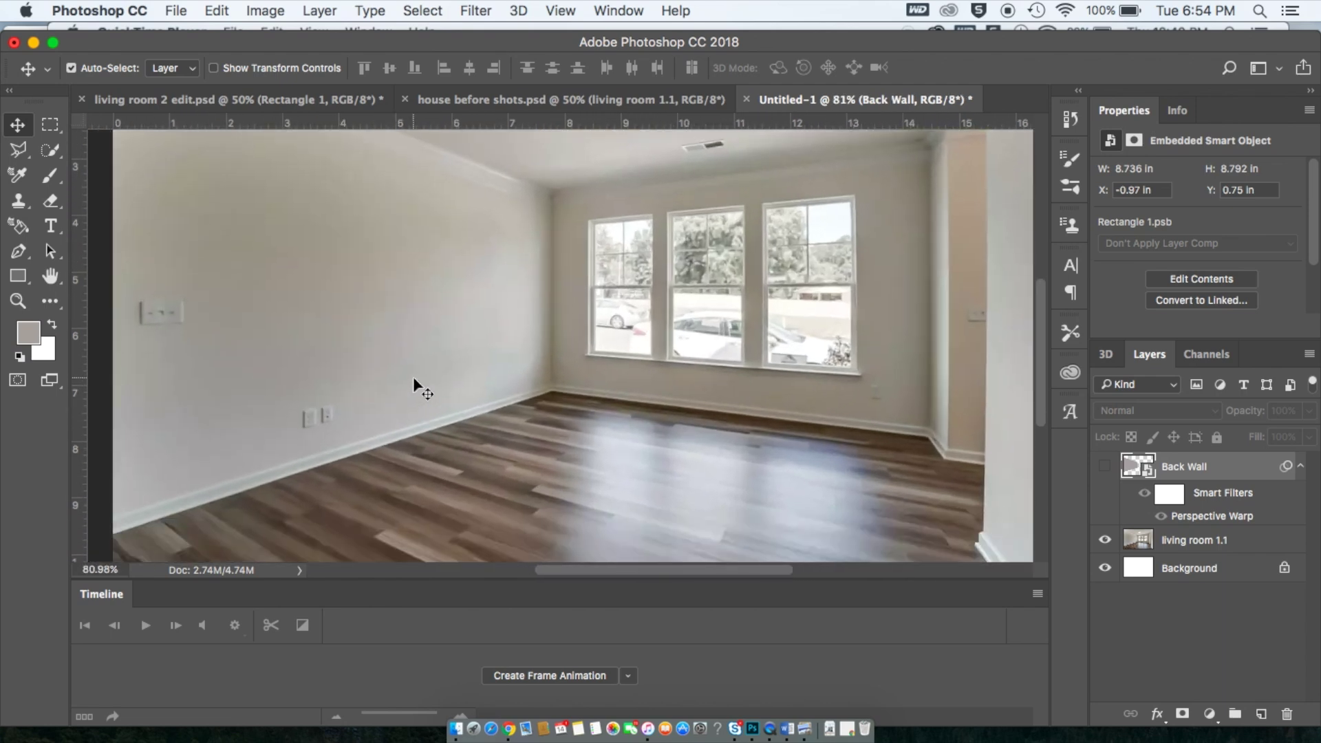
scroll(413, 377, left, 5)
scroll(413, 377, down, 3)
key(w)
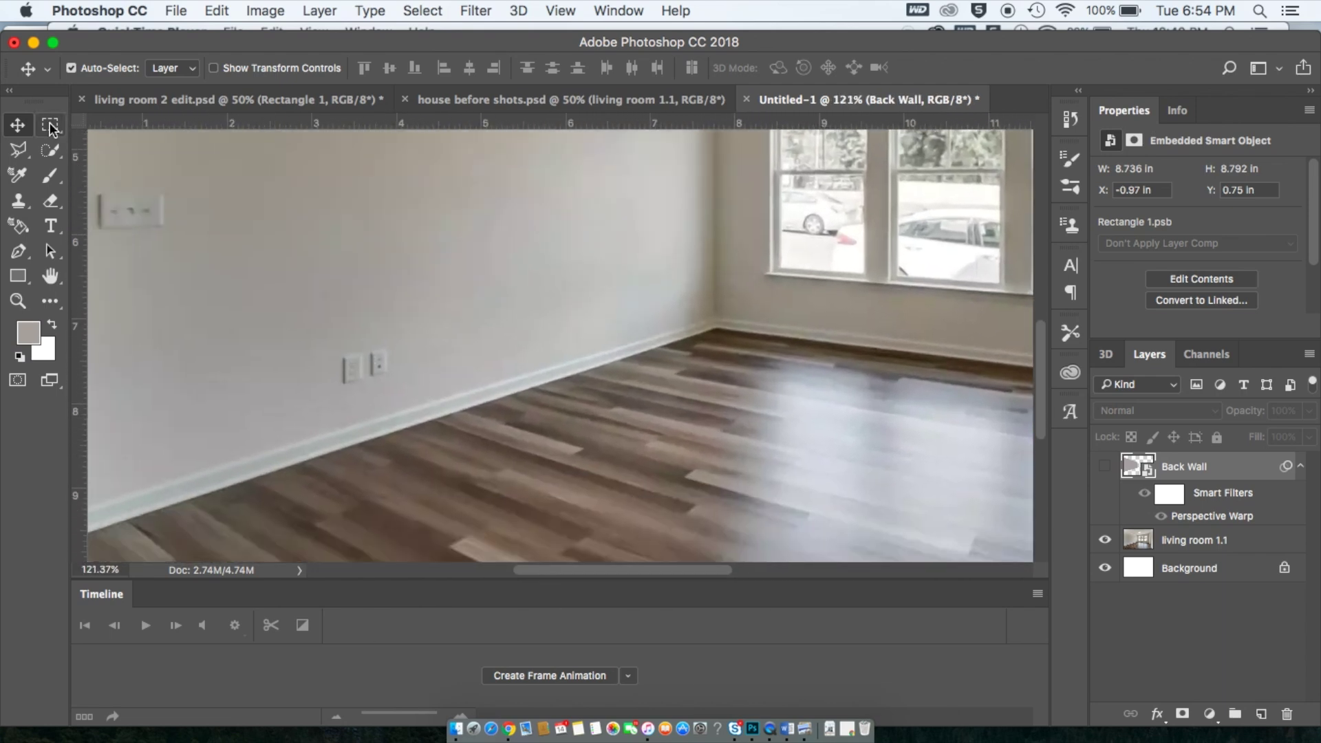
click(1143, 542)
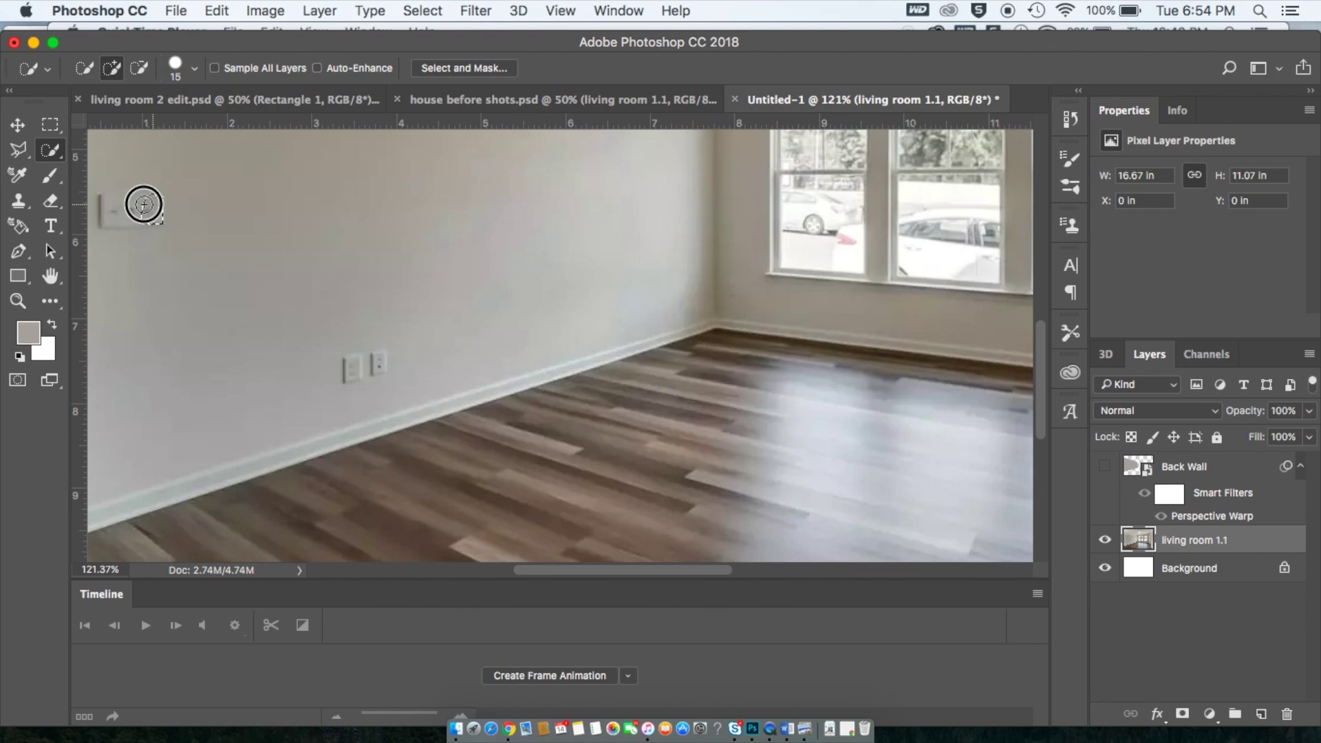
drag(143, 204, 108, 204)
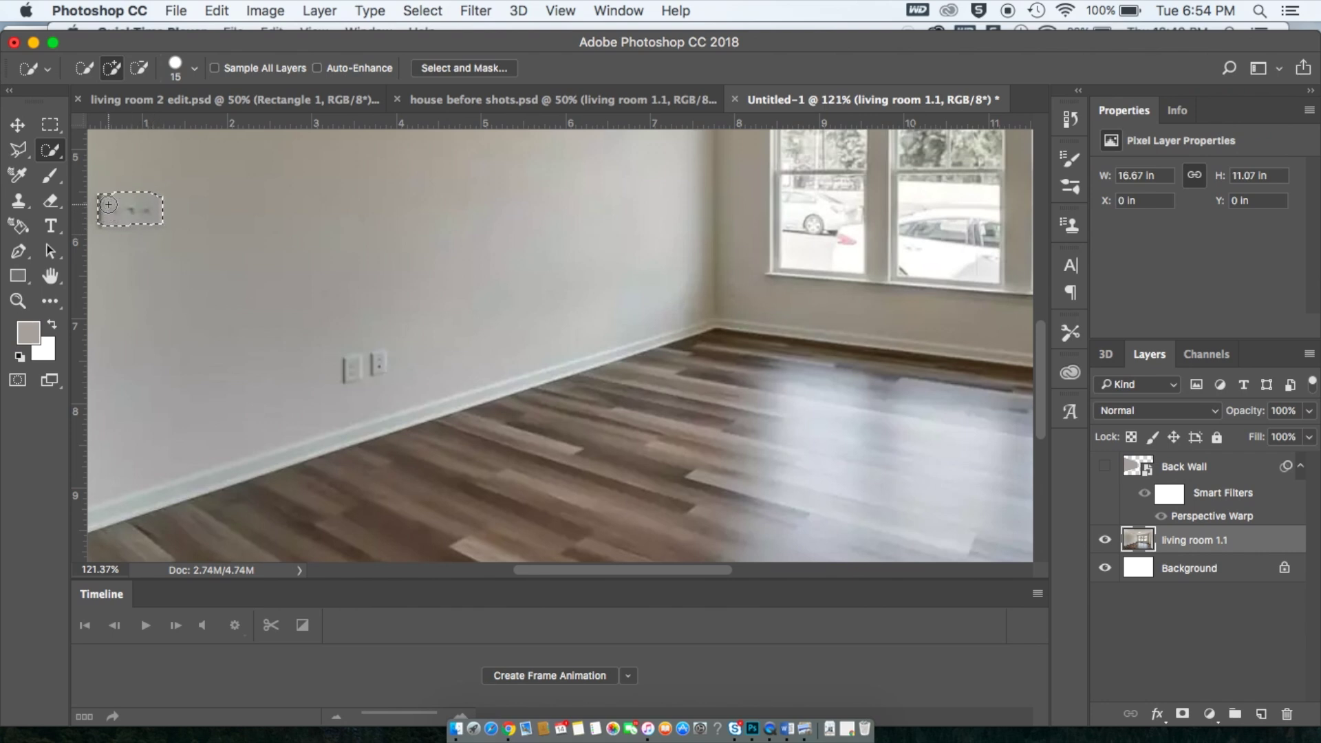
click(349, 363)
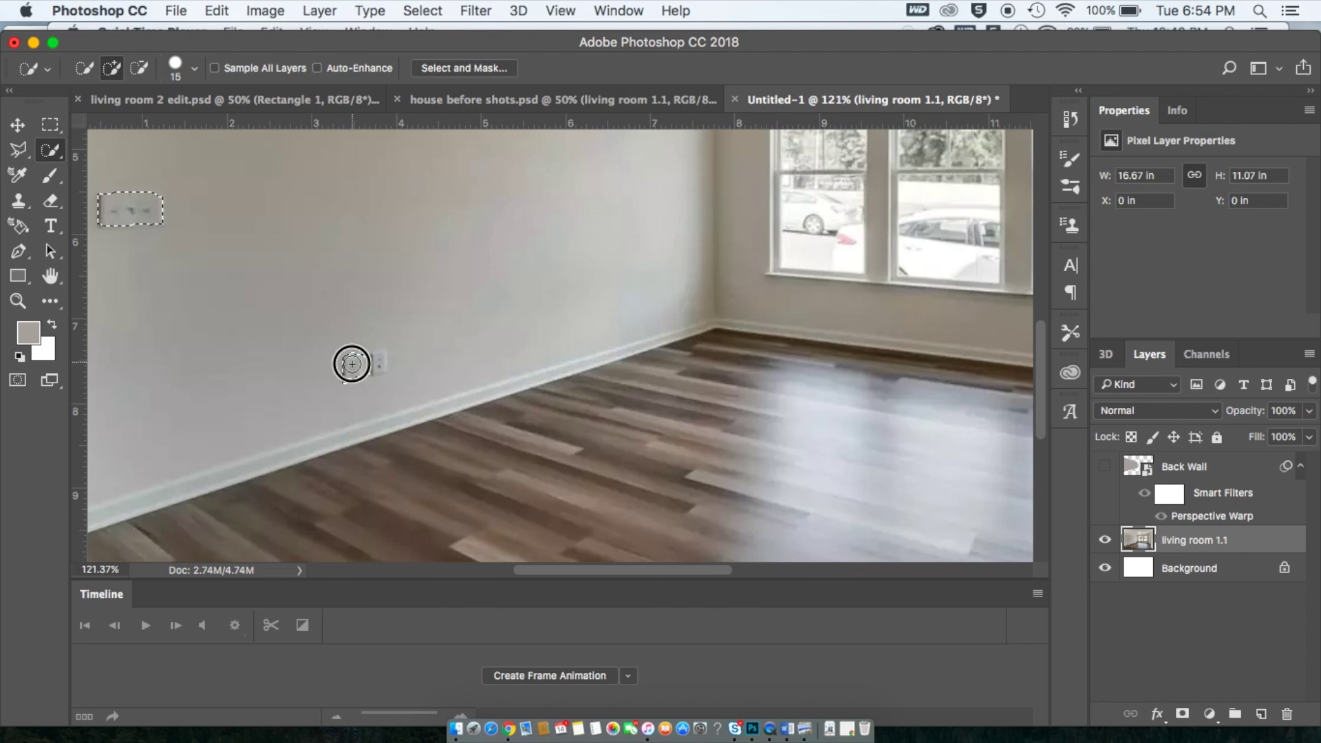
click(378, 357)
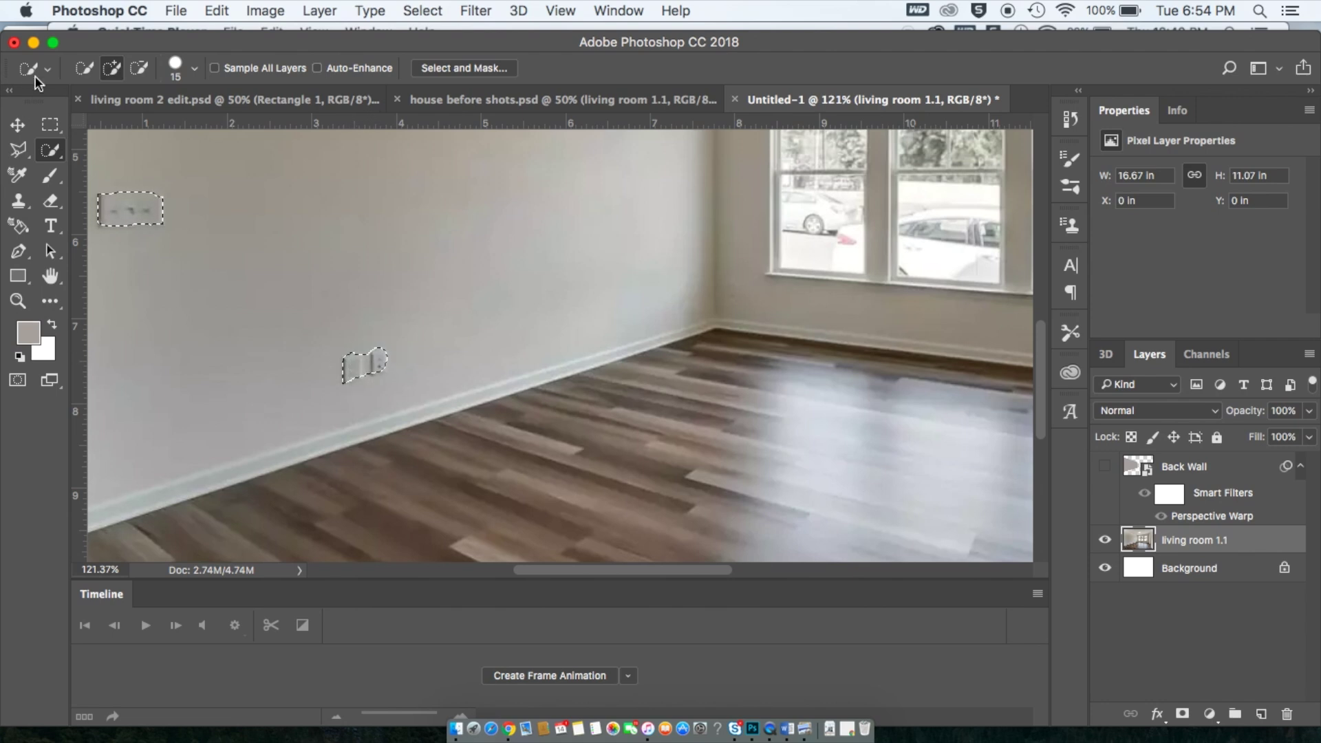
Subtract the wall area between the two outlets from the selection with a 7 px brush and tidy their outlines.
click(140, 67)
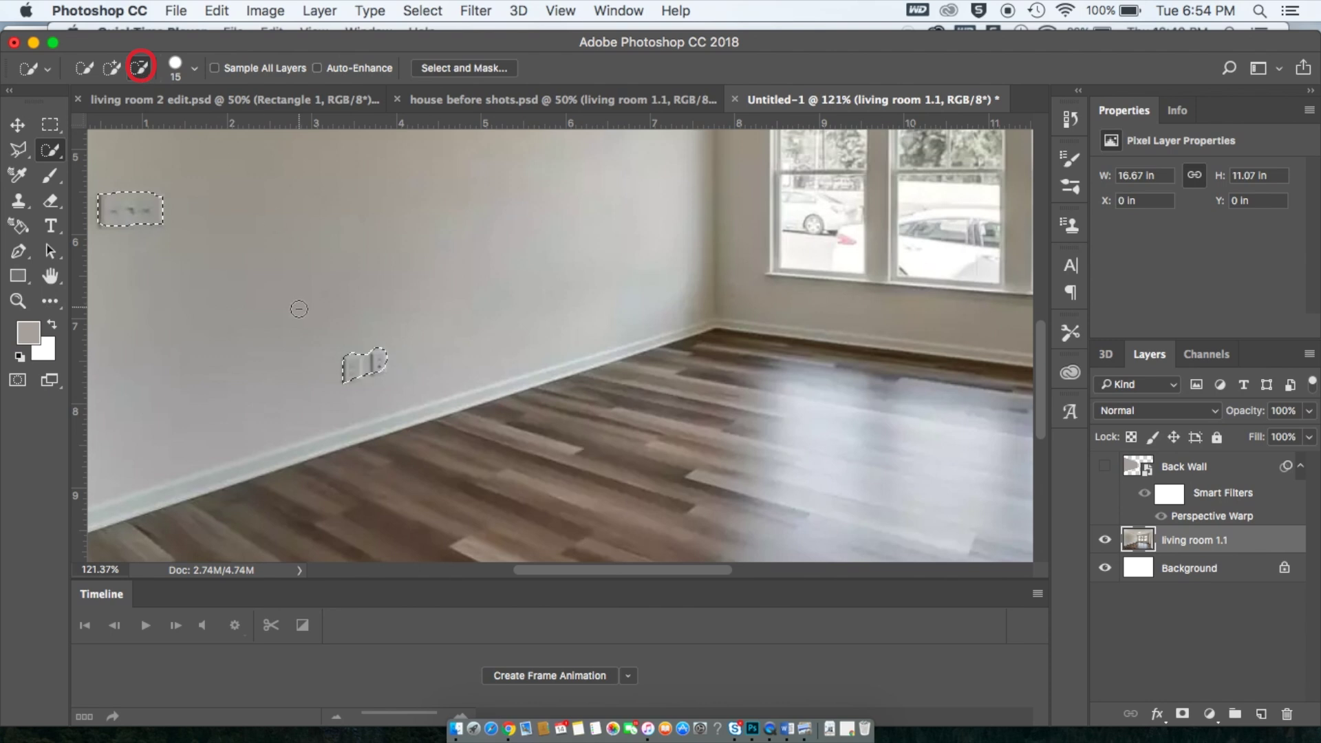
key(bracketleft)
key(bracketleft)
key(bracketleft)
key(bracketleft)
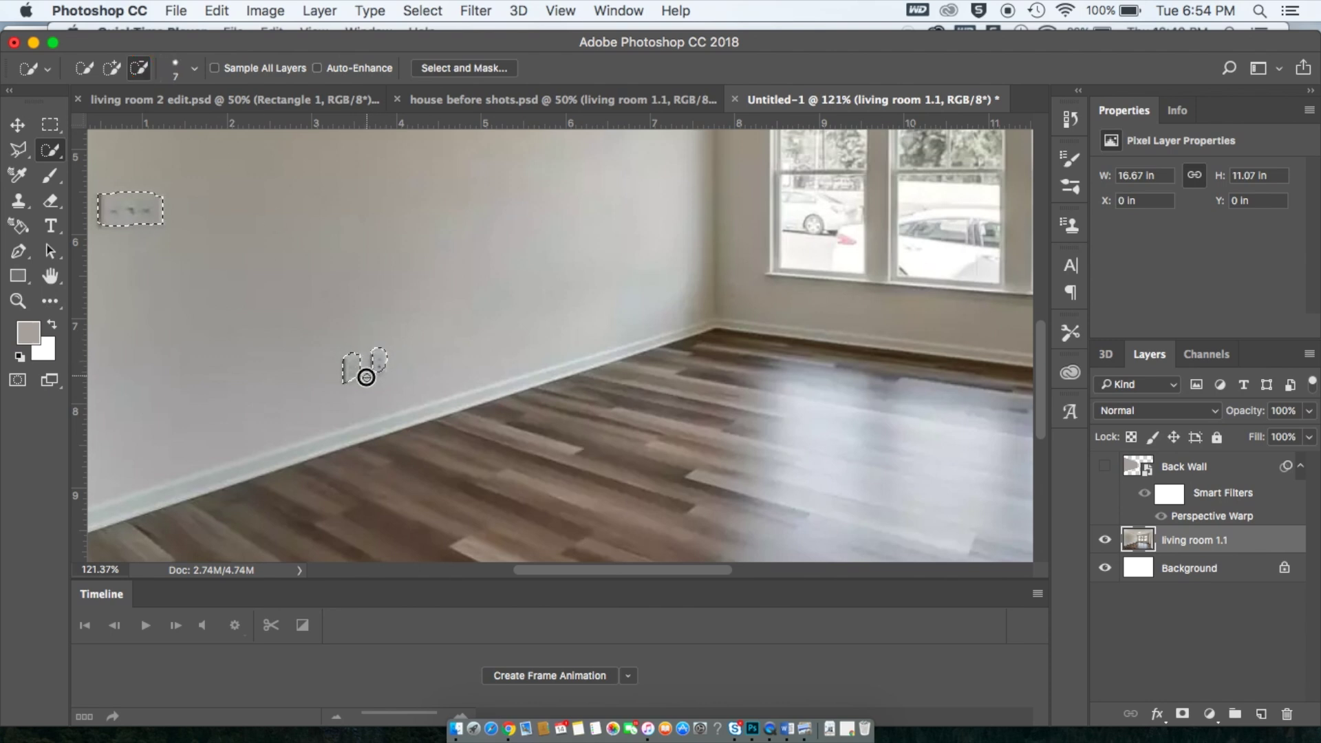
key(shift)
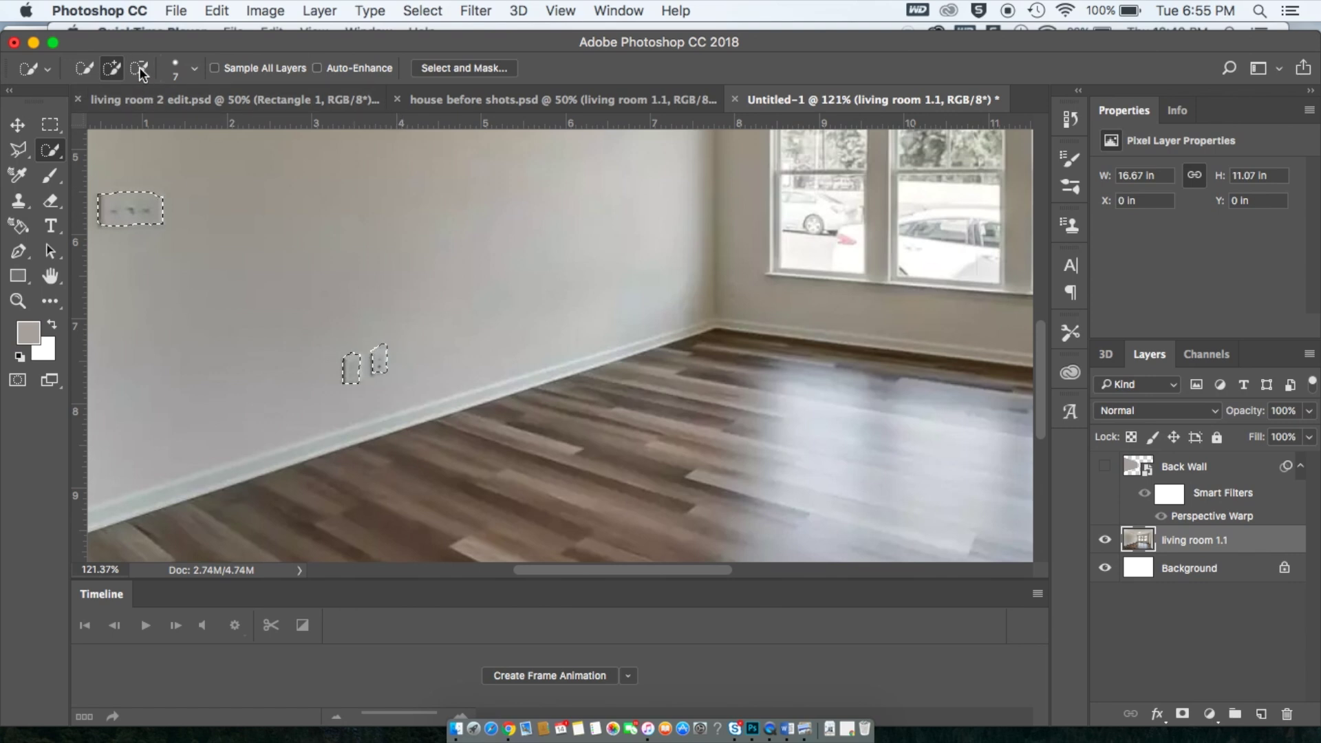
Copy the selected switch plate and outlets onto a new layer and name it outlets.
key(super+c)
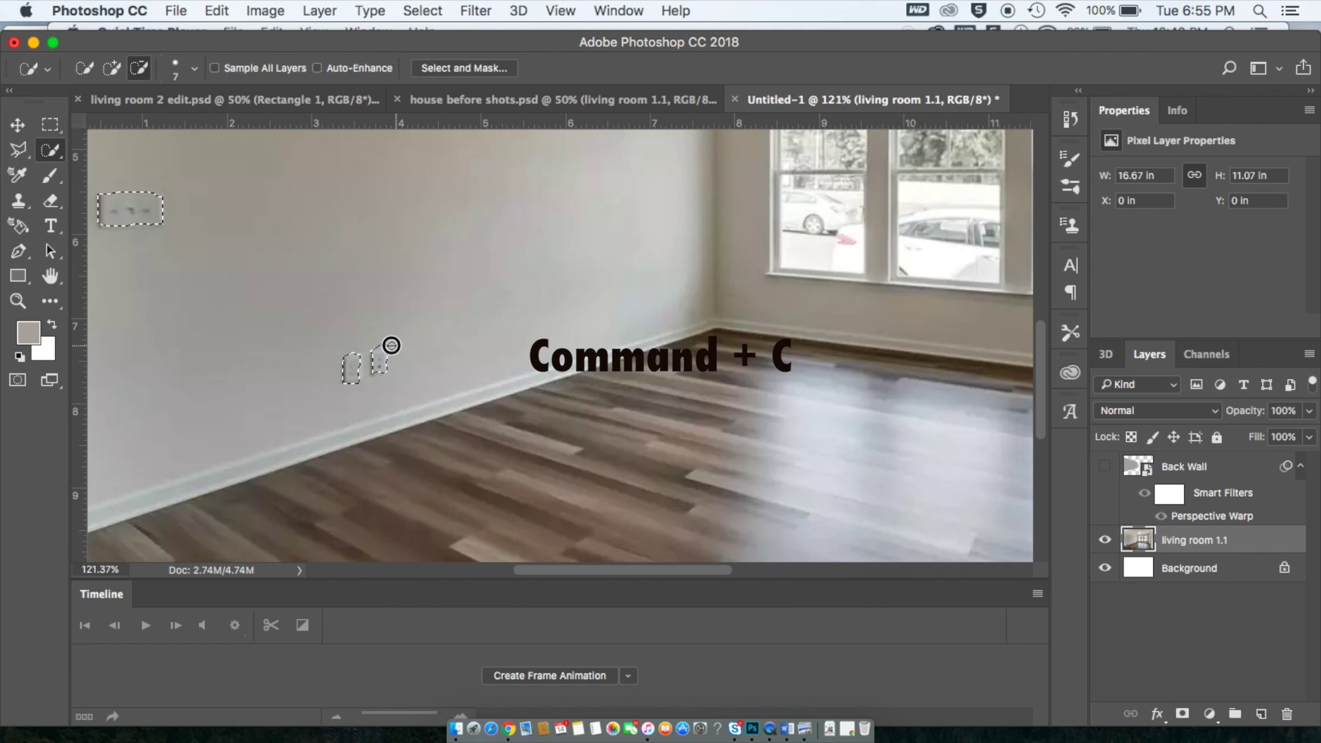
key(super+v)
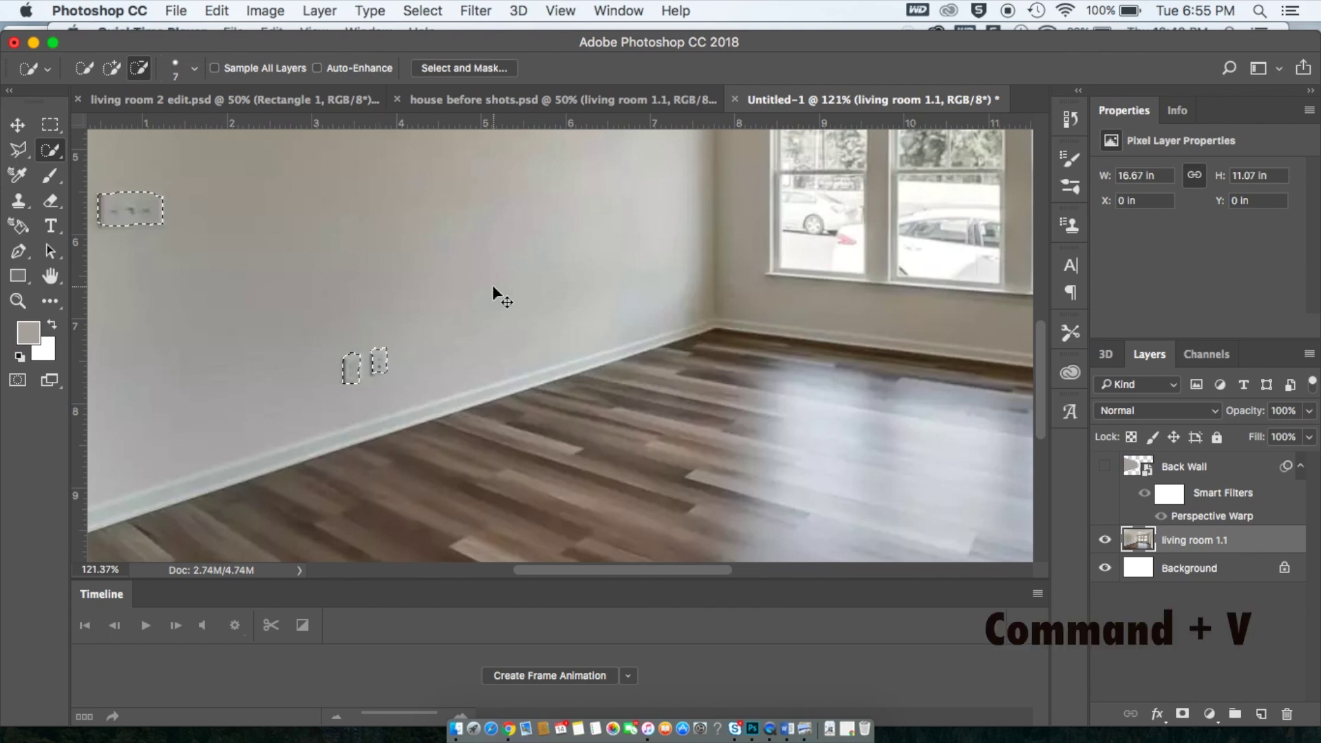
key(super+v)
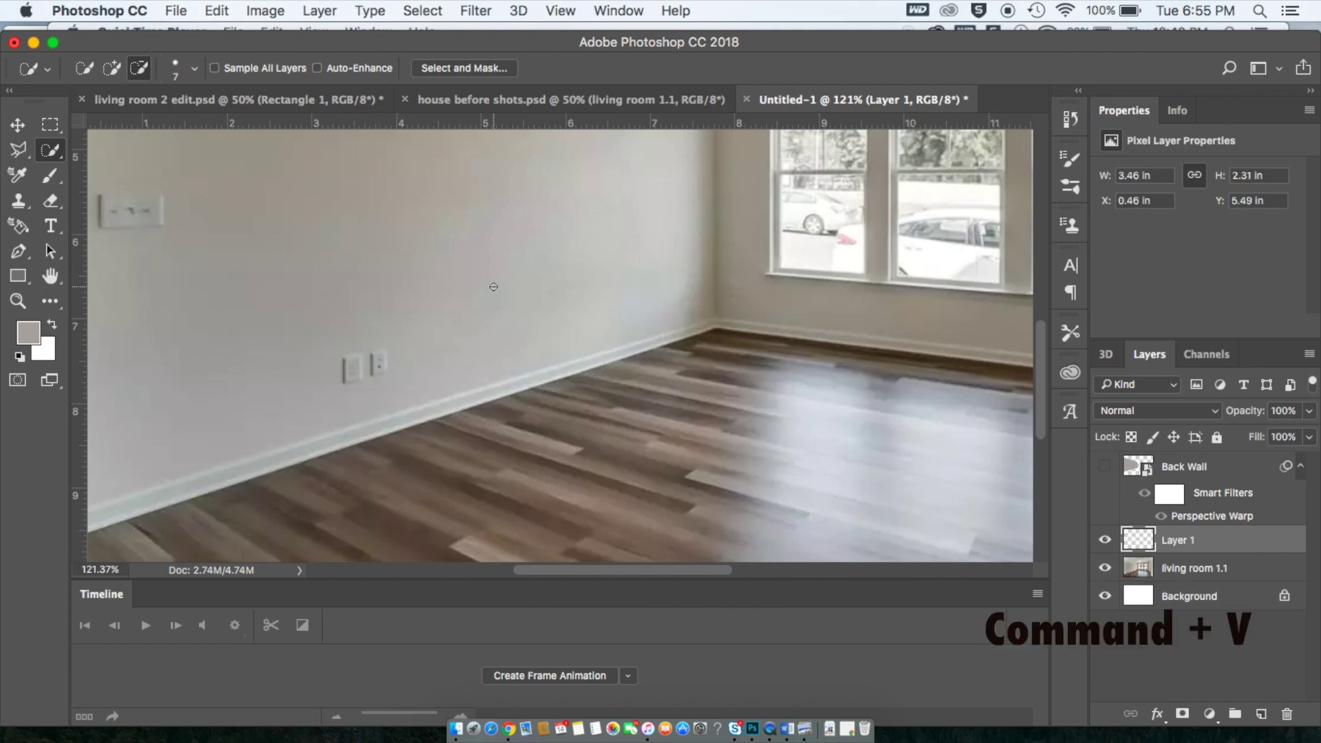
double_click(1182, 541)
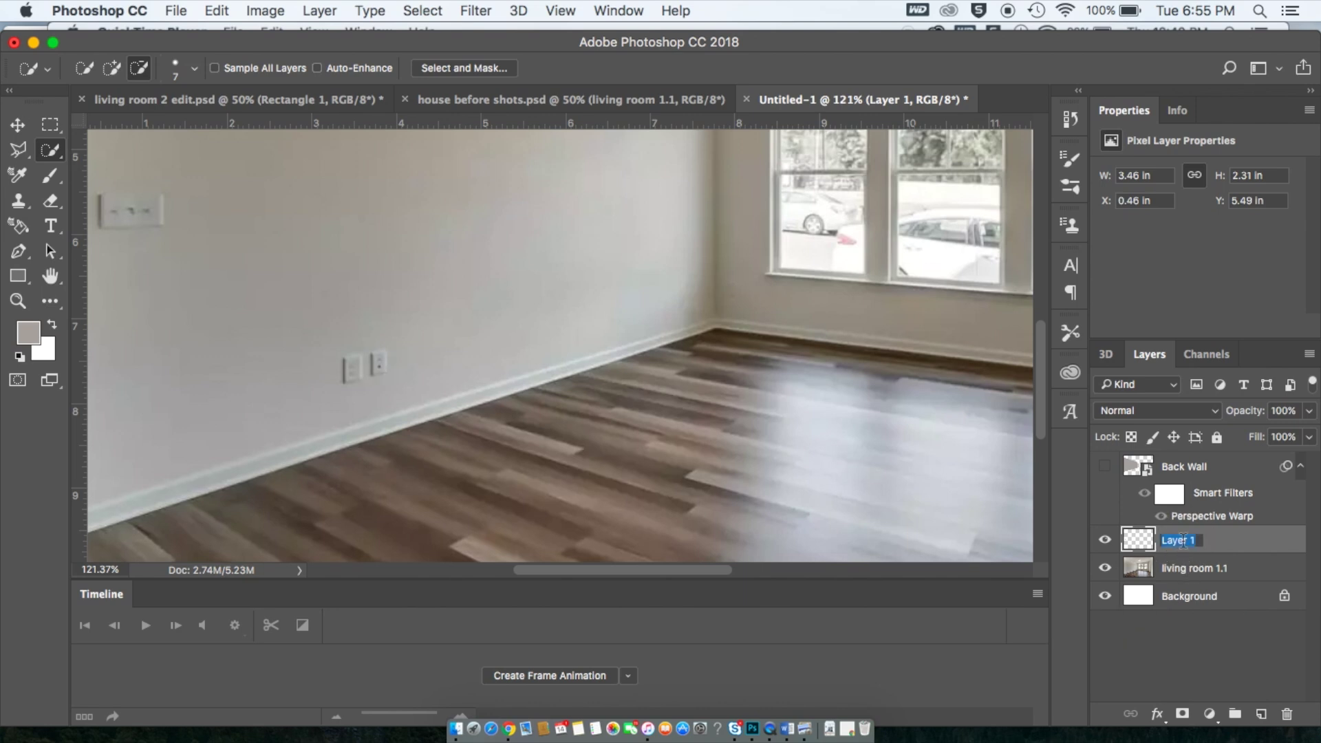
text(d)
text(utlets)
key(Return)
Place the outlets layer above Back Wall and make the Back Wall layer visible again.
drag(1215, 545, 1213, 471)
click(1105, 495)
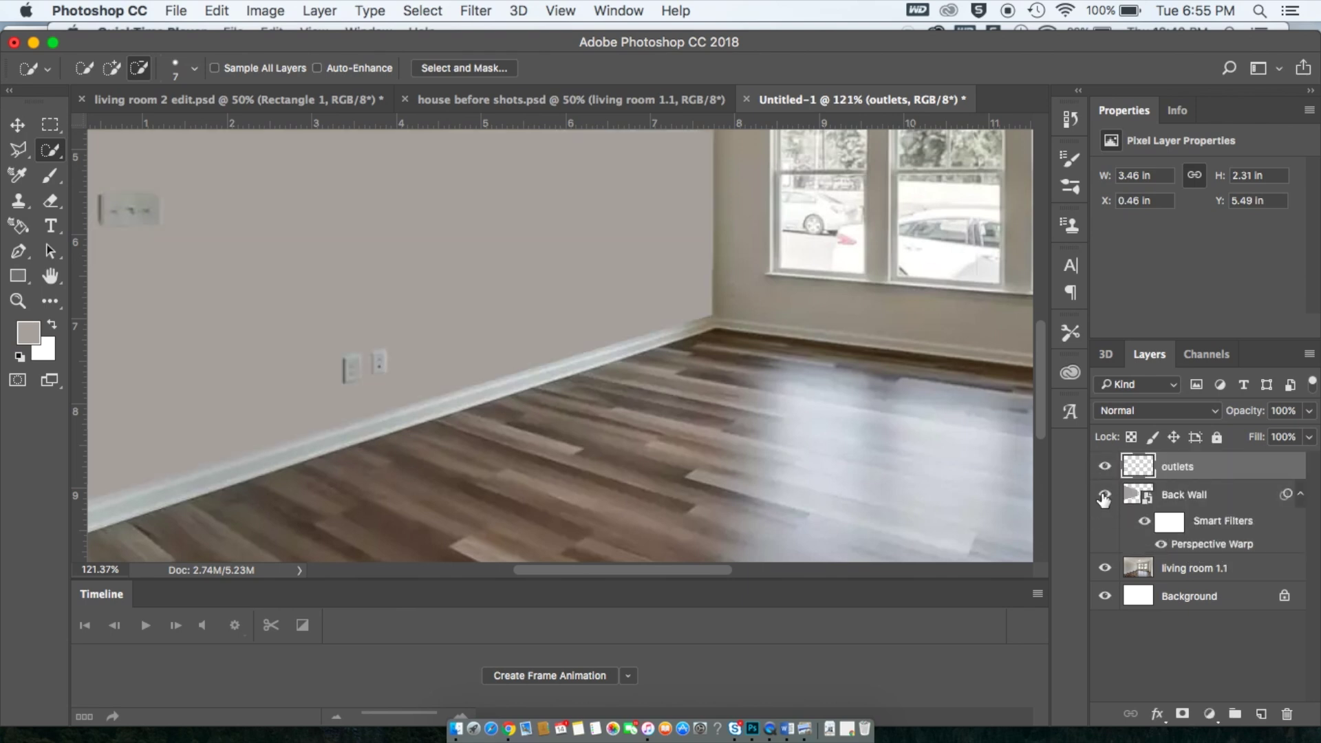
scroll(718, 402, down, 5)
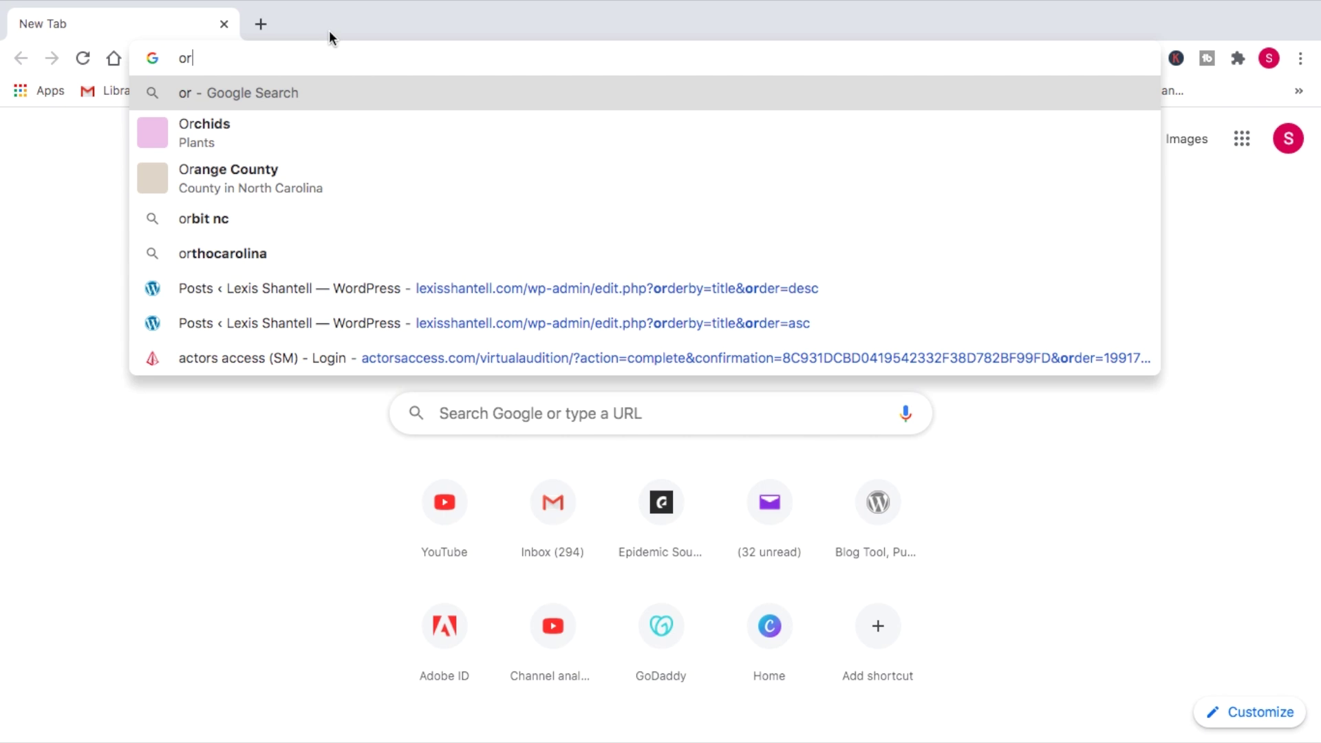
Open the furniture store website roomstogo.com in the new browser tab.
key(BackSpace)
key(BackSpace)
text(rooms)
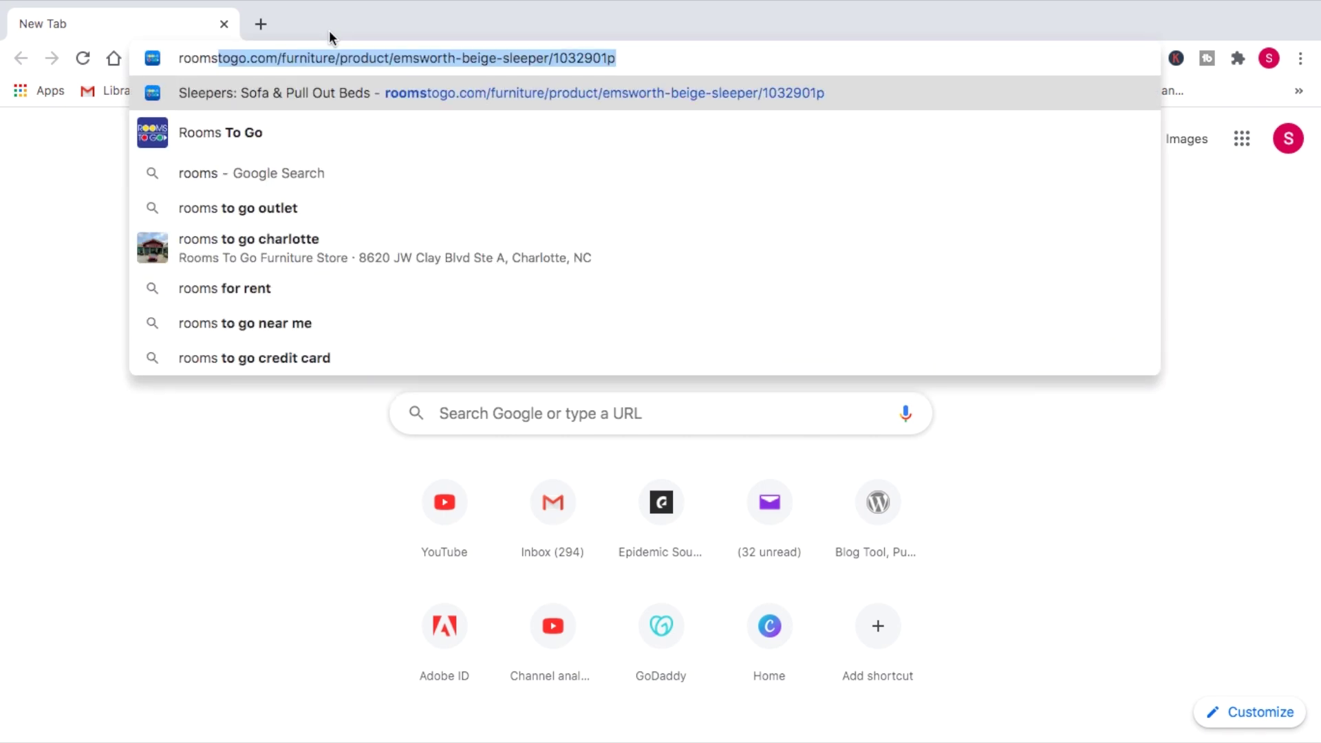
text(togo.com)
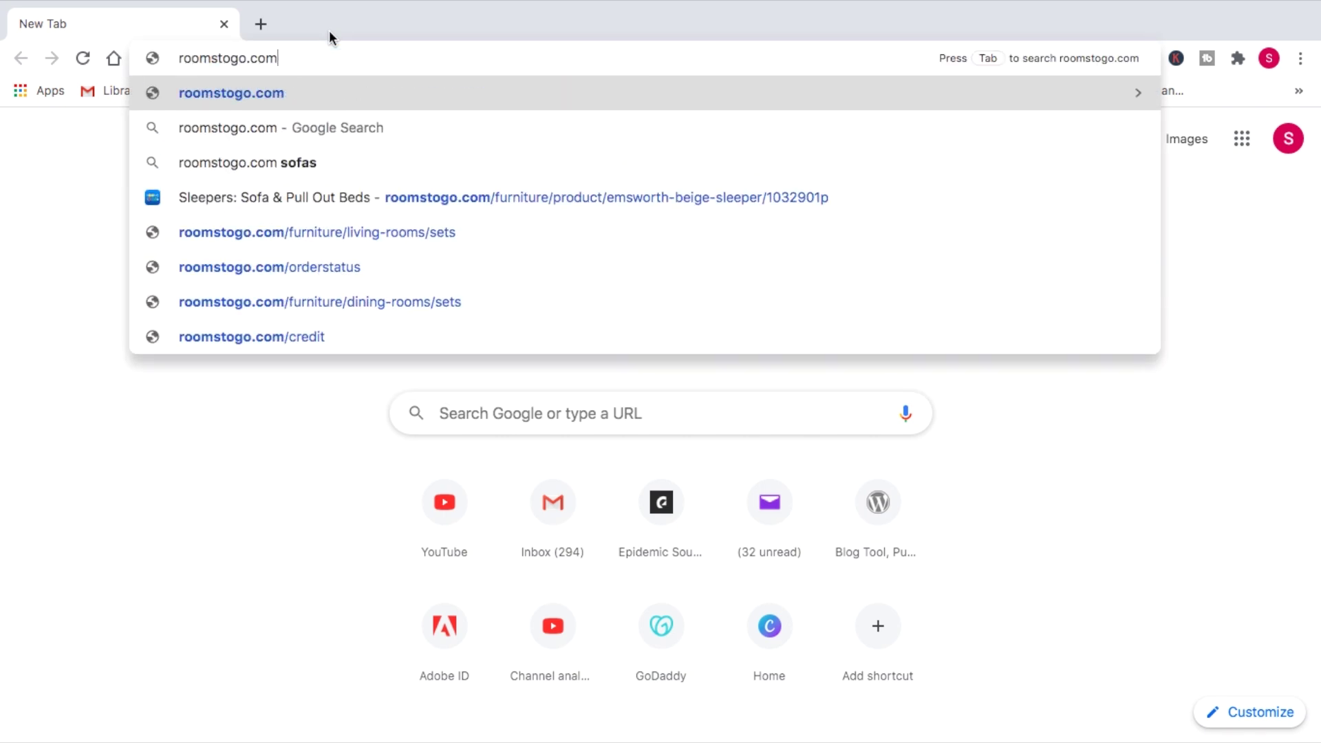
key(Return)
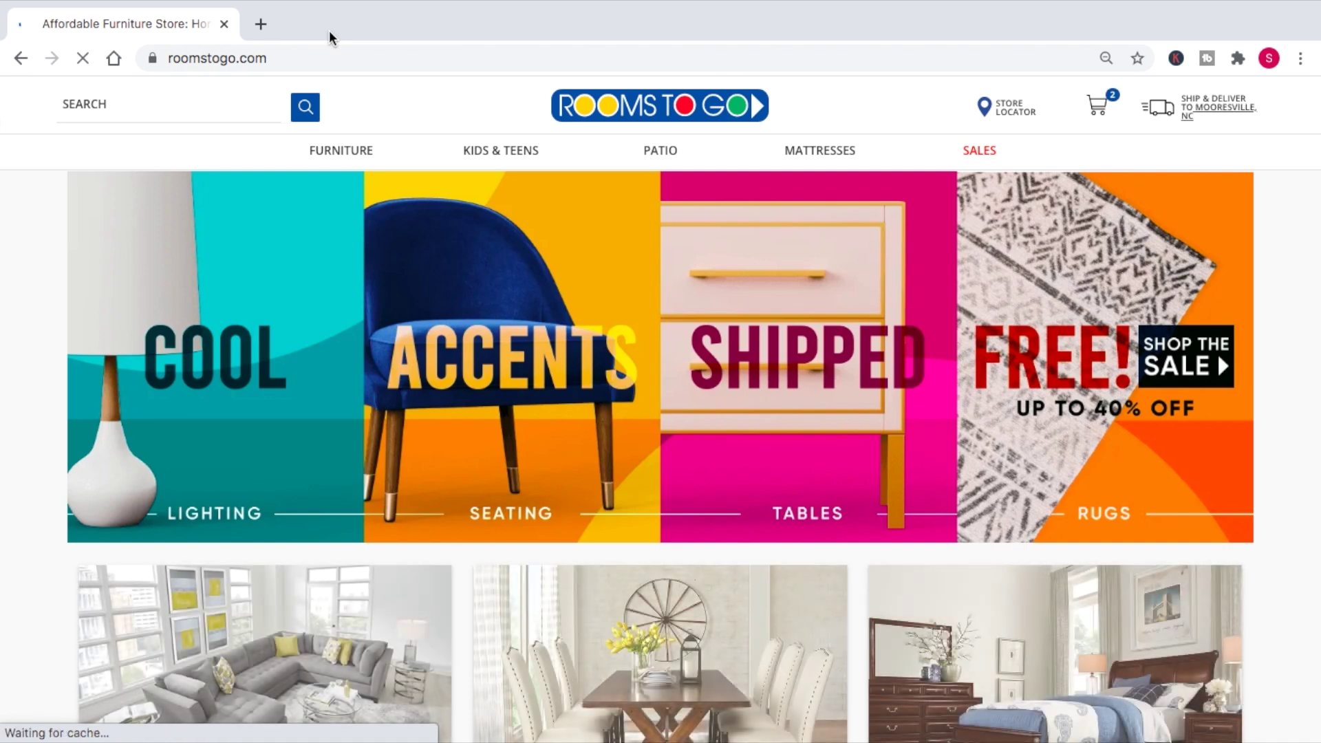
Browse the store's living room furniture and open the Sofas category.
scroll(377, 385, down, 4)
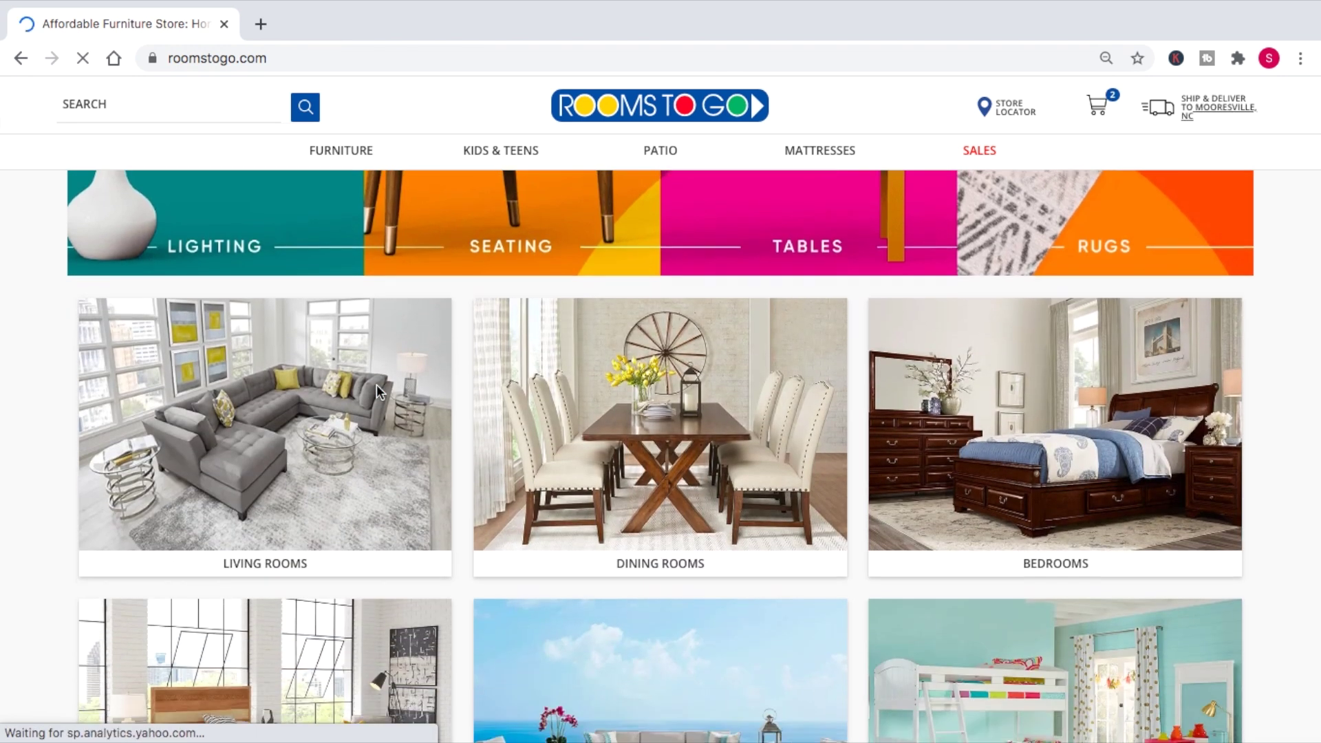
click(348, 435)
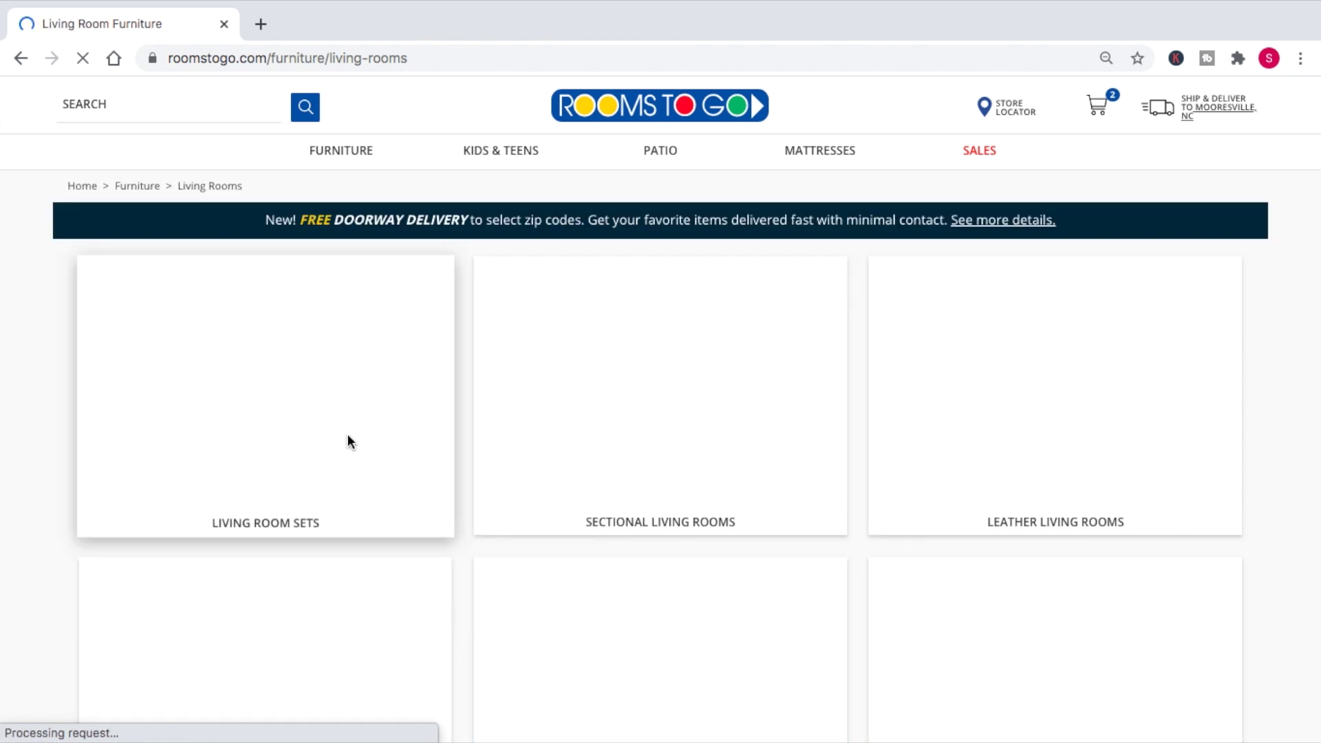
scroll(348, 442, down, 2)
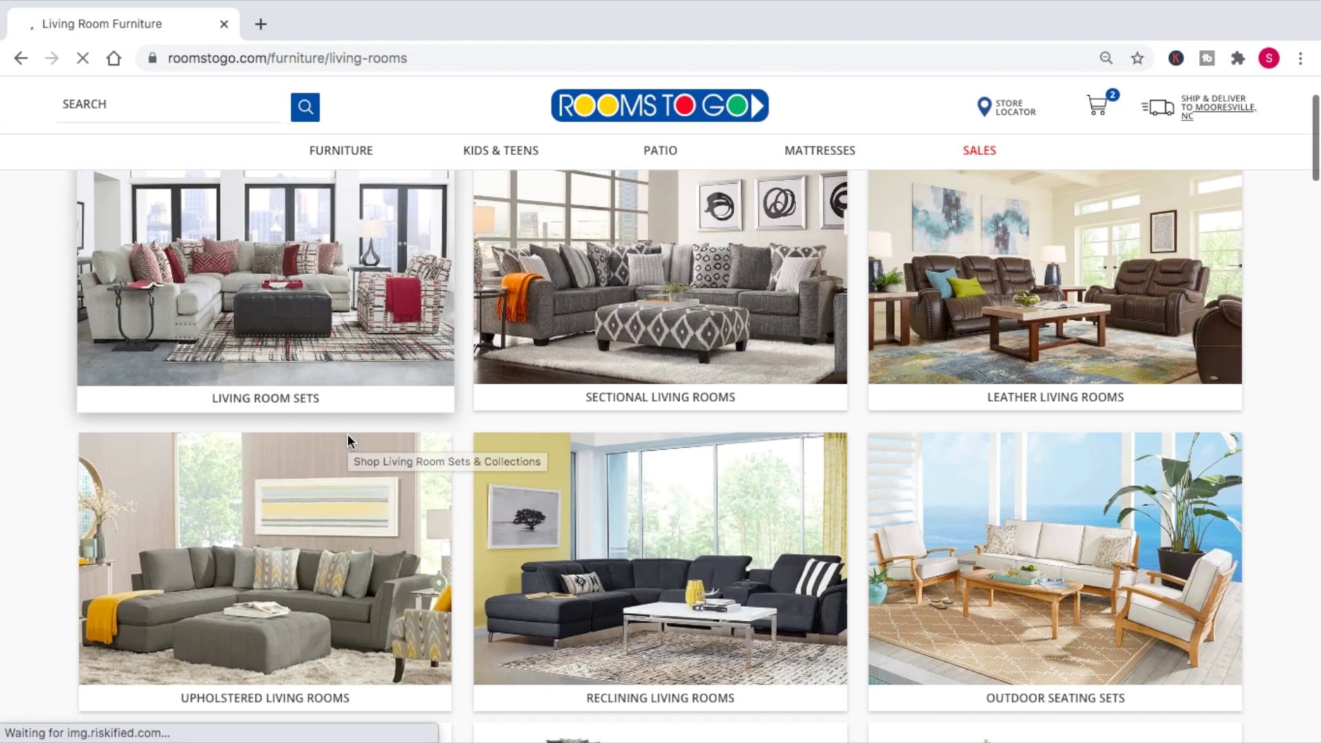
scroll(348, 437, down, 6)
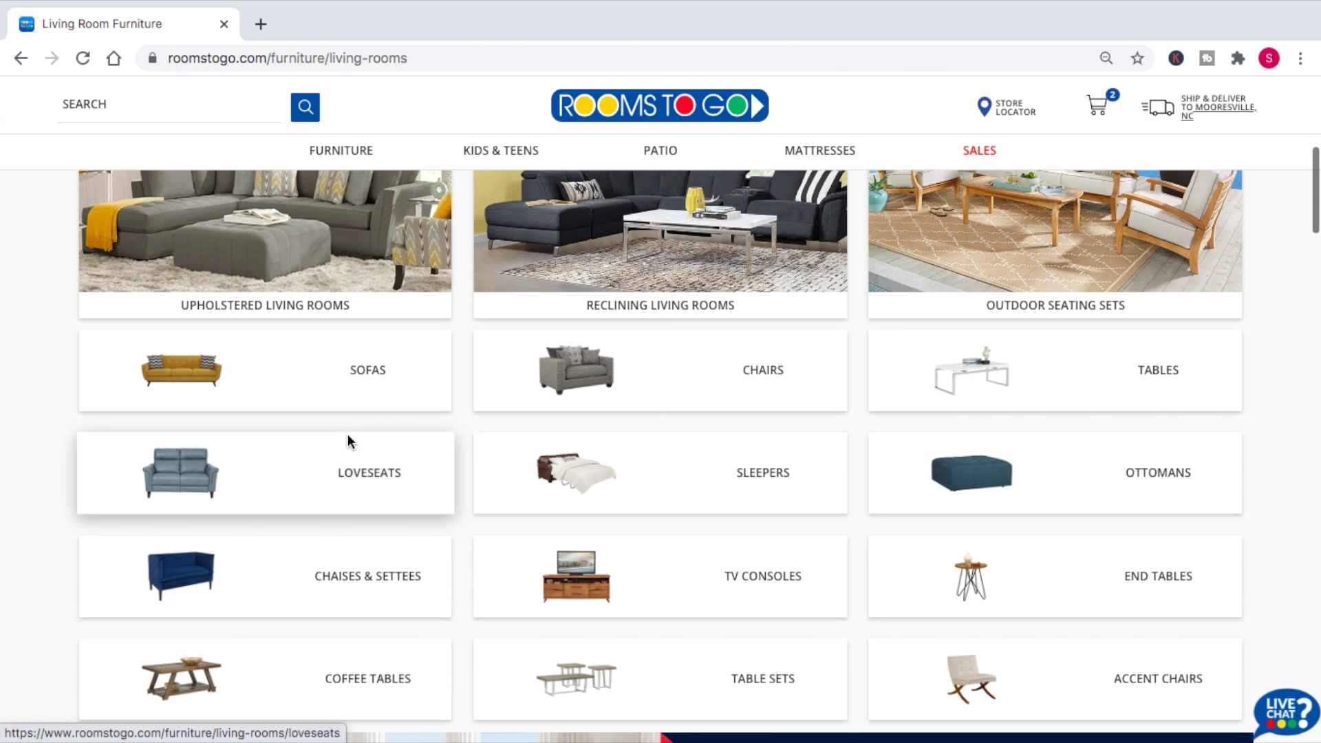
click(312, 365)
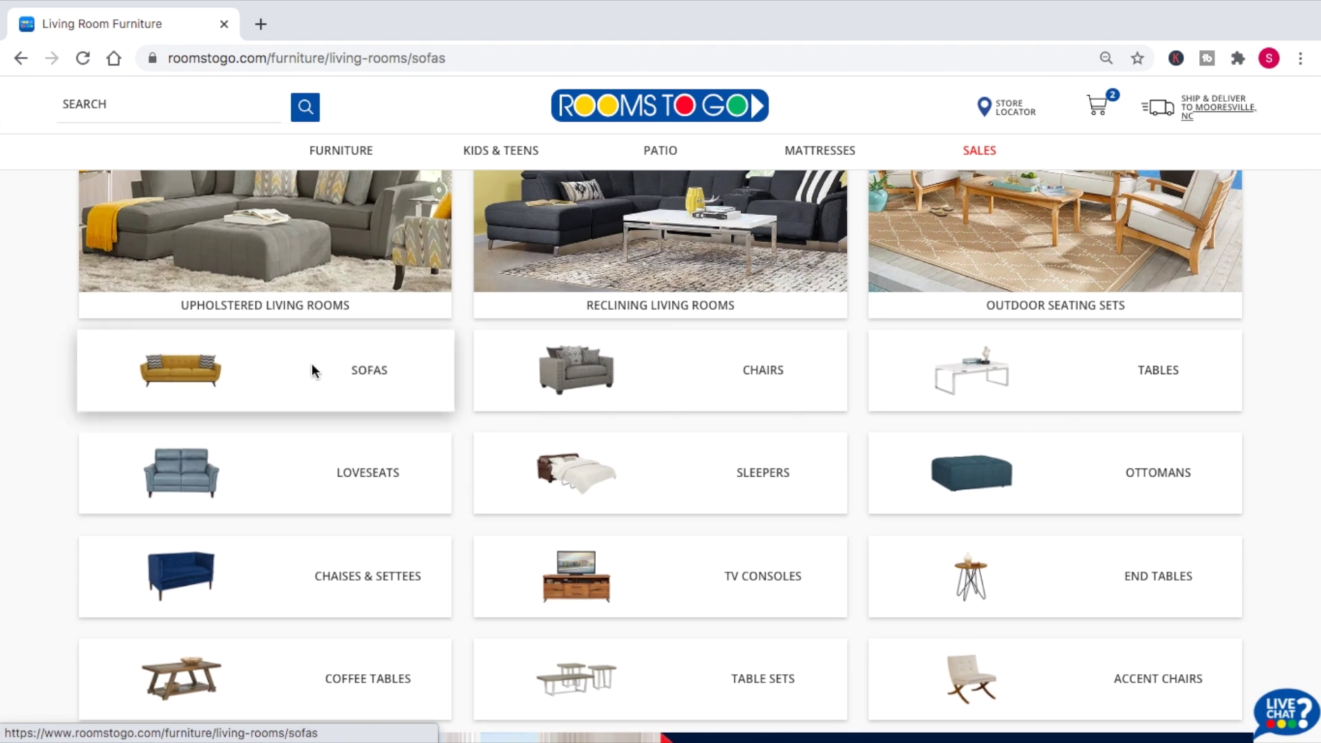
Copy the product image of the Victoria Park Dove Gel Foam Sleeper and switch back to Photoshop.
right_click(417, 493)
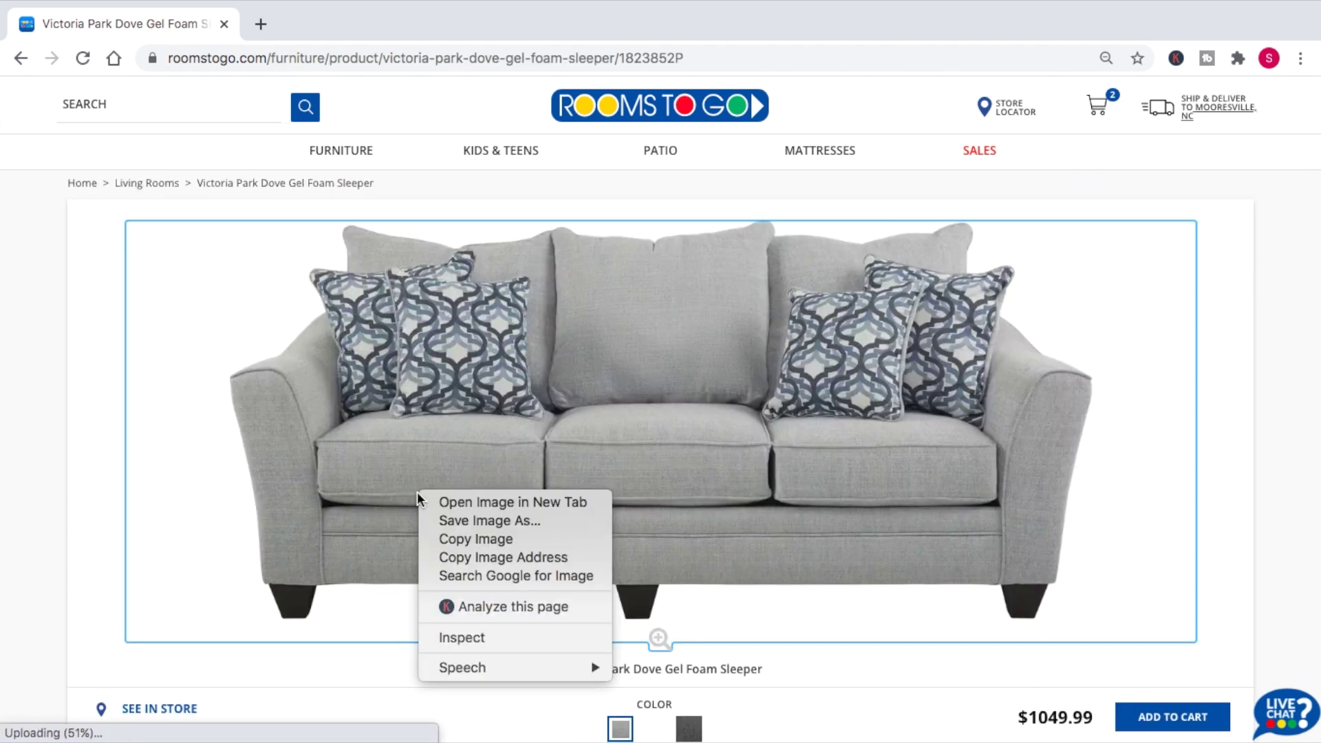
click(517, 539)
key(ctrl+Left)
click(517, 539)
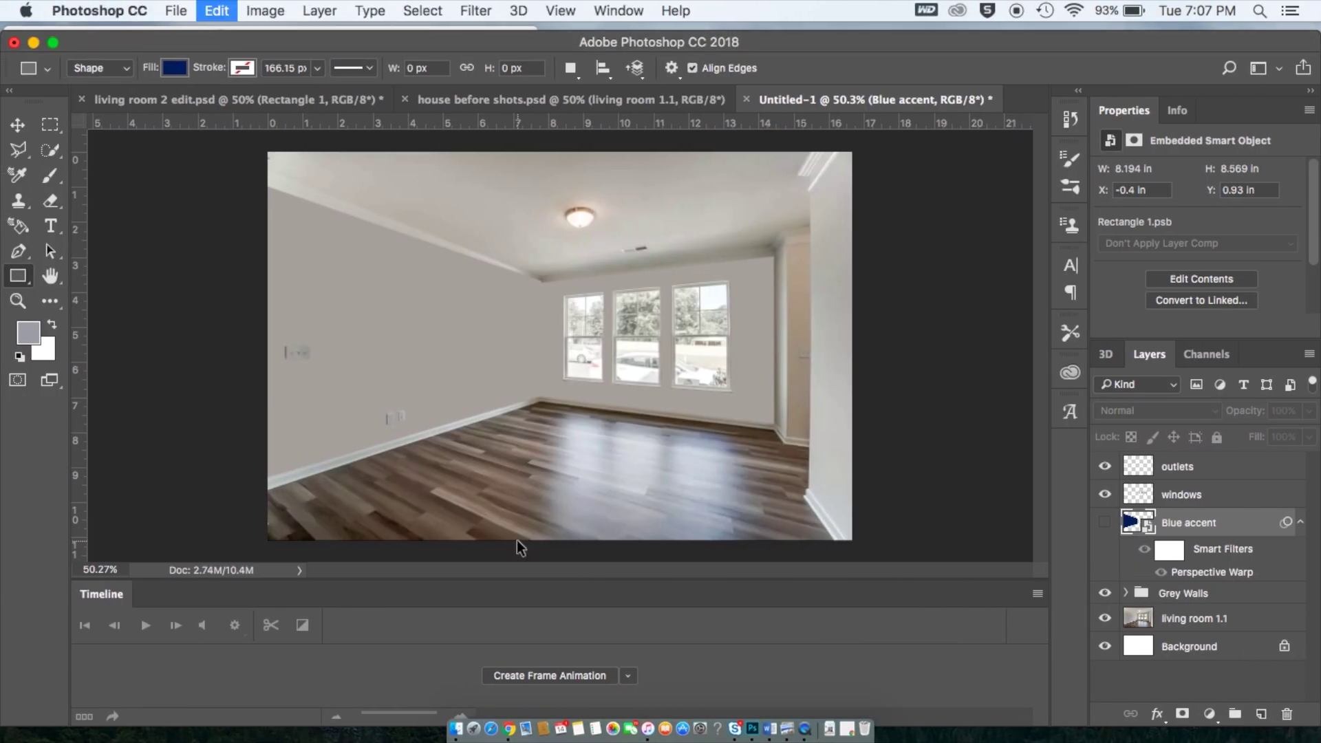
Paste the sofa image scaled down to about 63% and place its layer above the outlets layer.
key(super+v)
key(super+t)
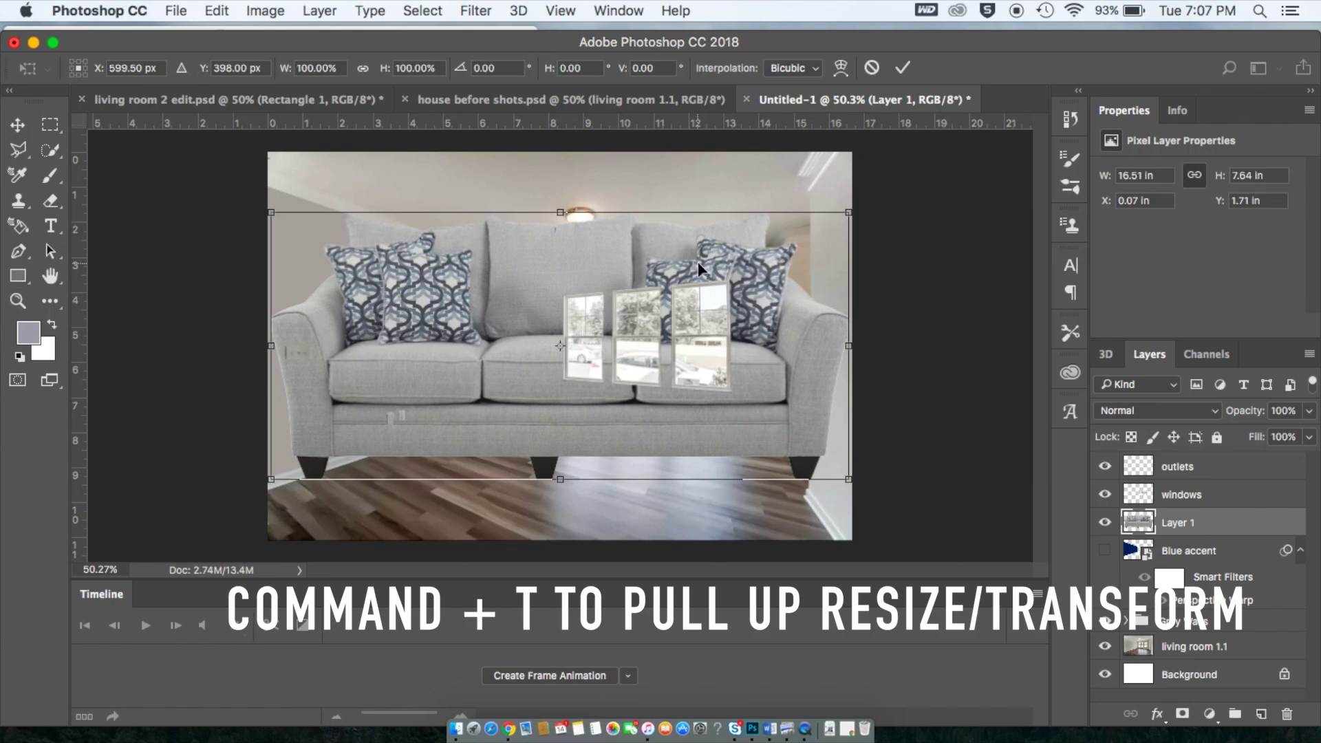
drag(848, 212, 636, 311)
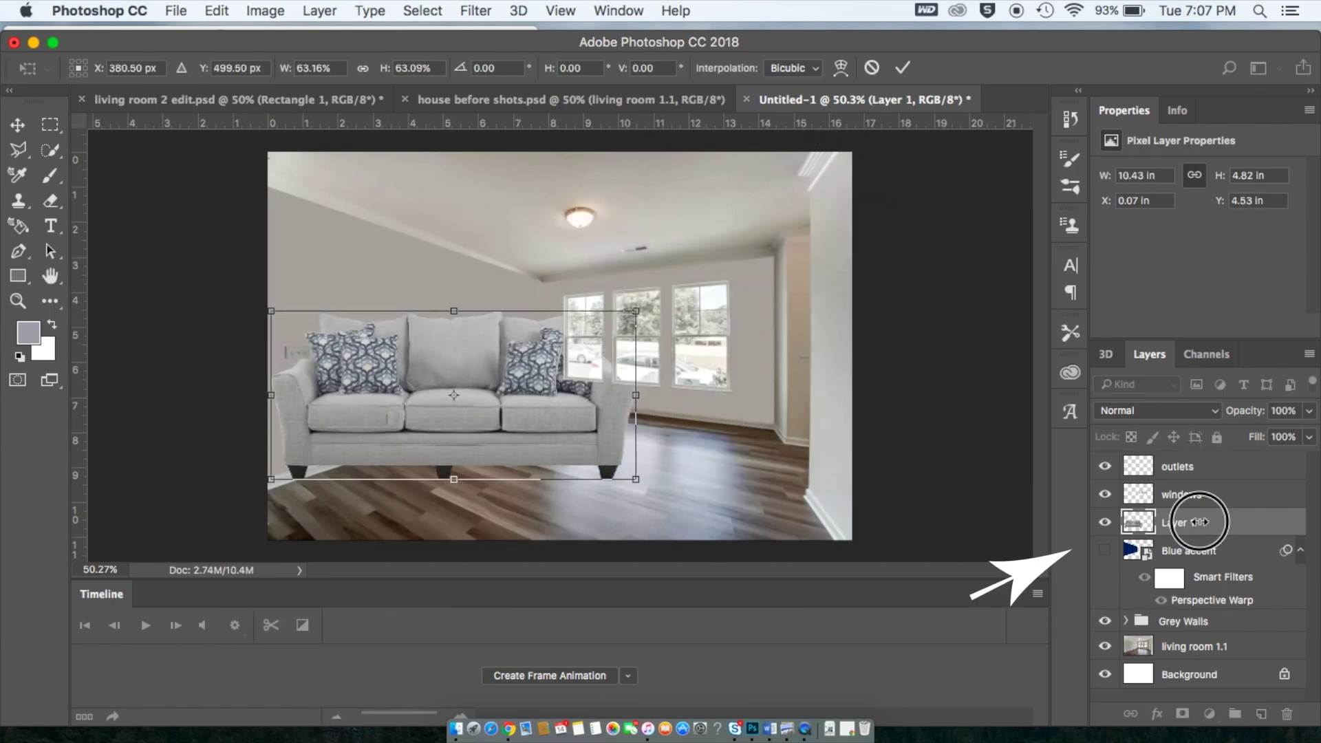
key(Return)
key(u)
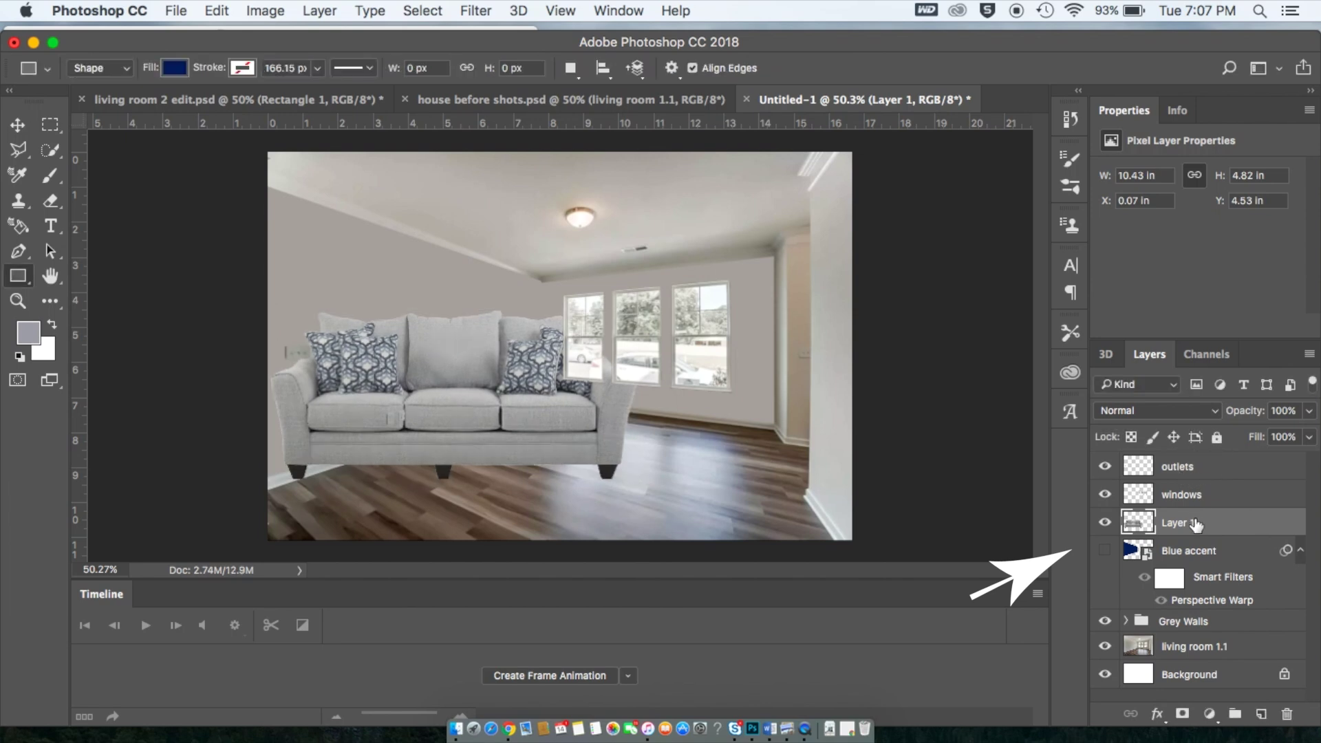
drag(1196, 524, 1192, 468)
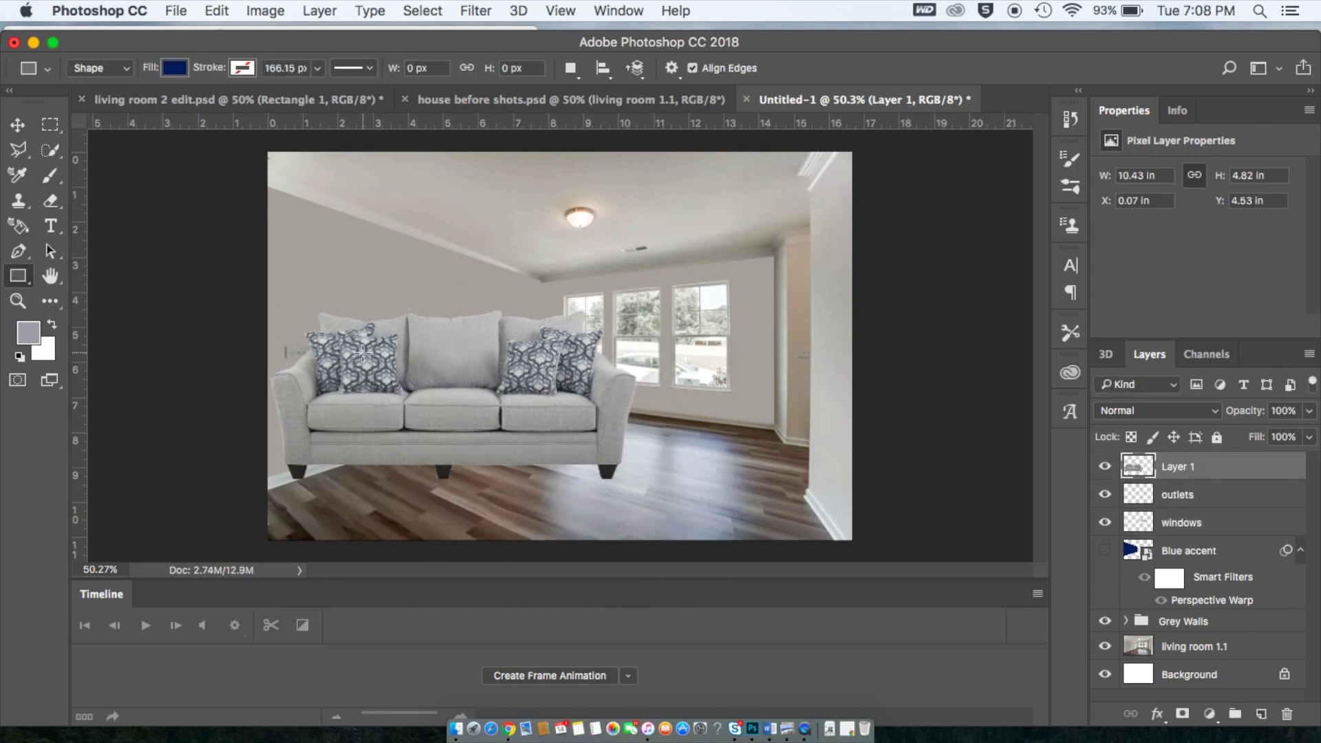
Scale the sofa down to about 7.5 in wide and move it in front of the windows.
click(17, 124)
drag(410, 365, 581, 380)
key(super+t)
drag(810, 330, 710, 379)
key(Return)
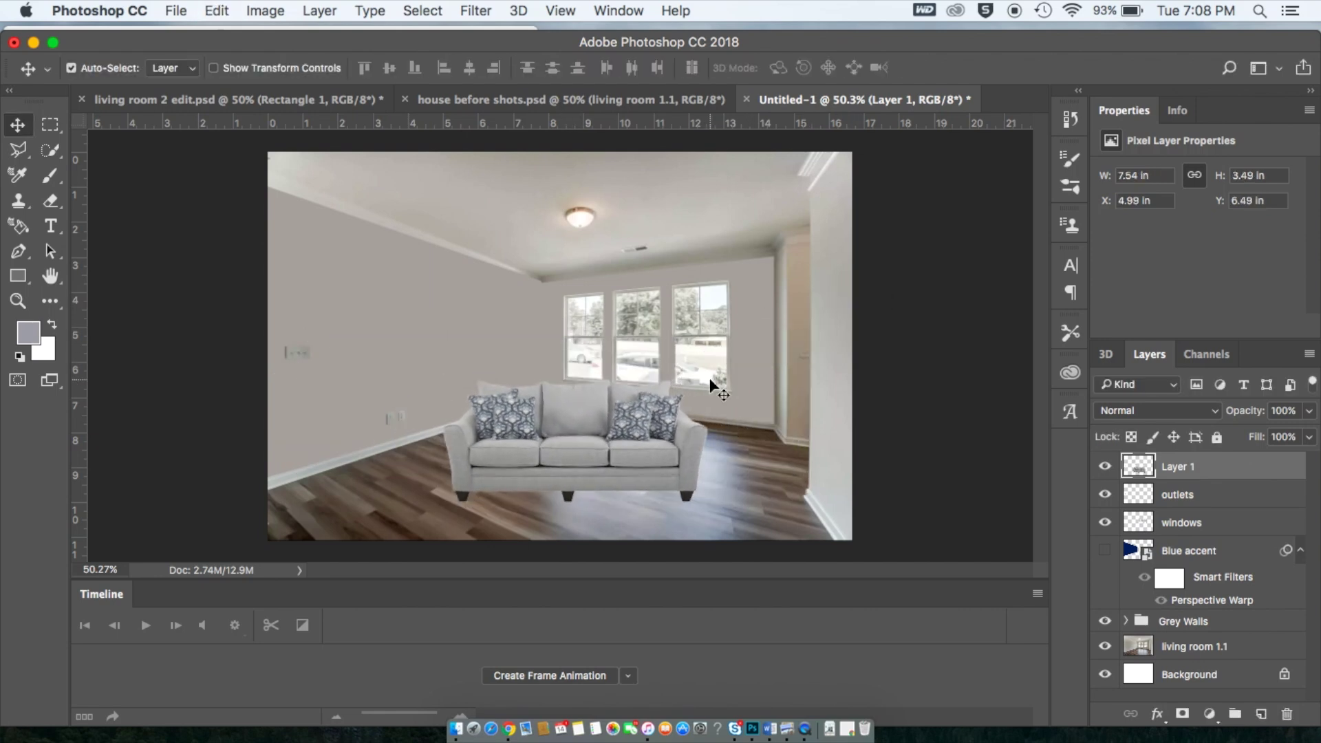
drag(607, 401, 664, 406)
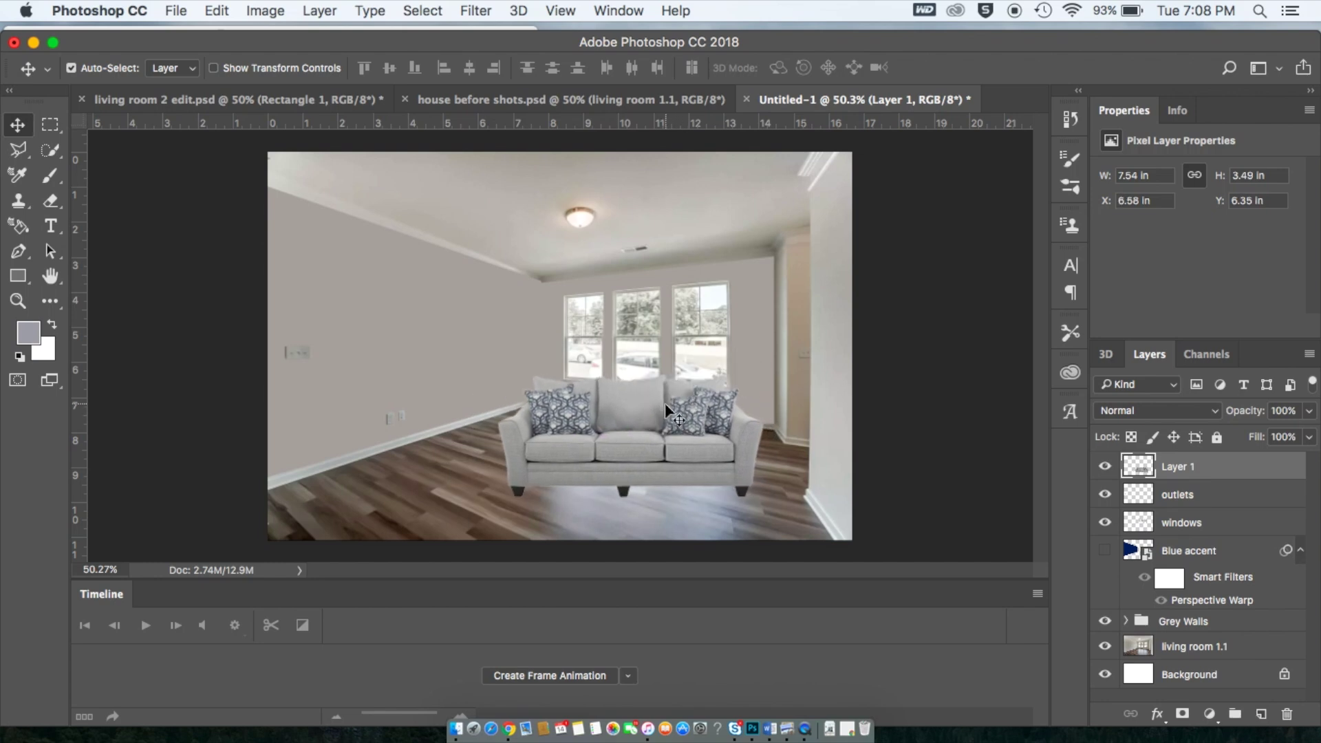
Perspective Warp the sofa with a single quad, raising its left corners and lowering its bottom-right corner so the left end recedes.
click(217, 11)
click(238, 405)
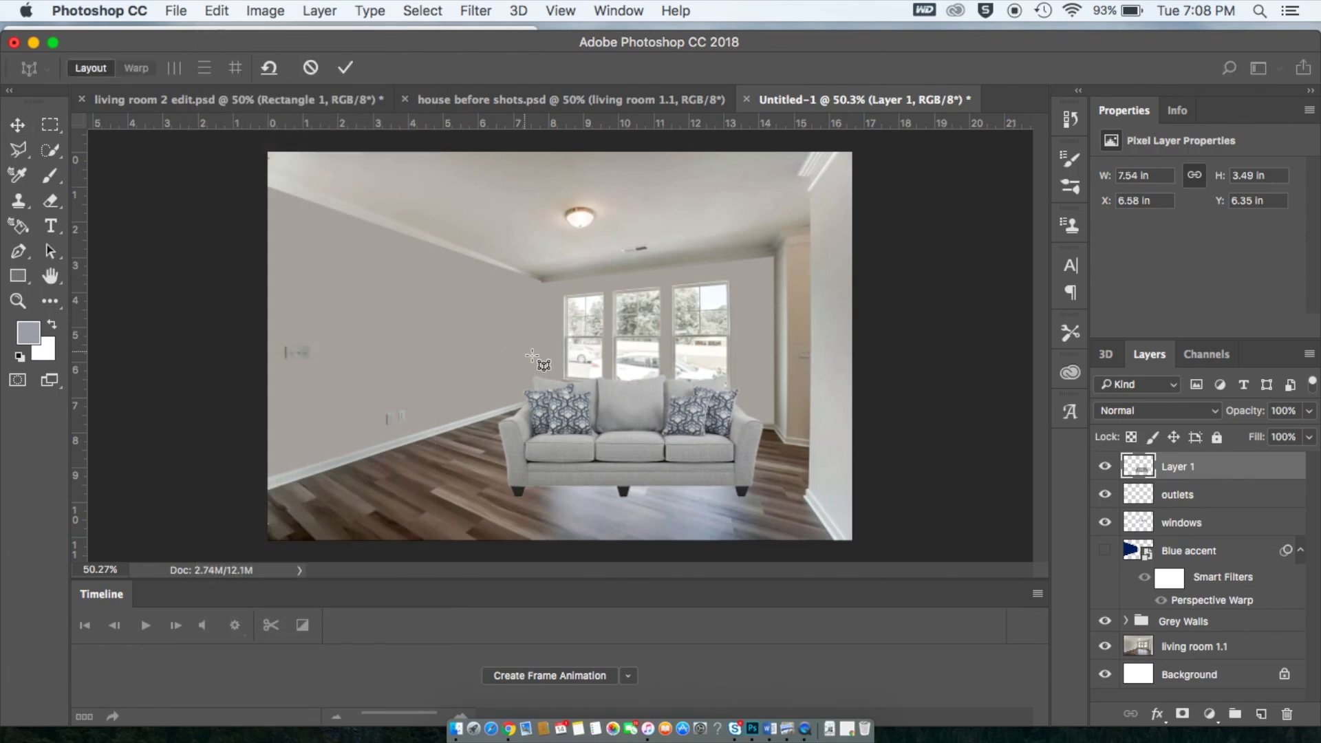
drag(515, 372, 755, 497)
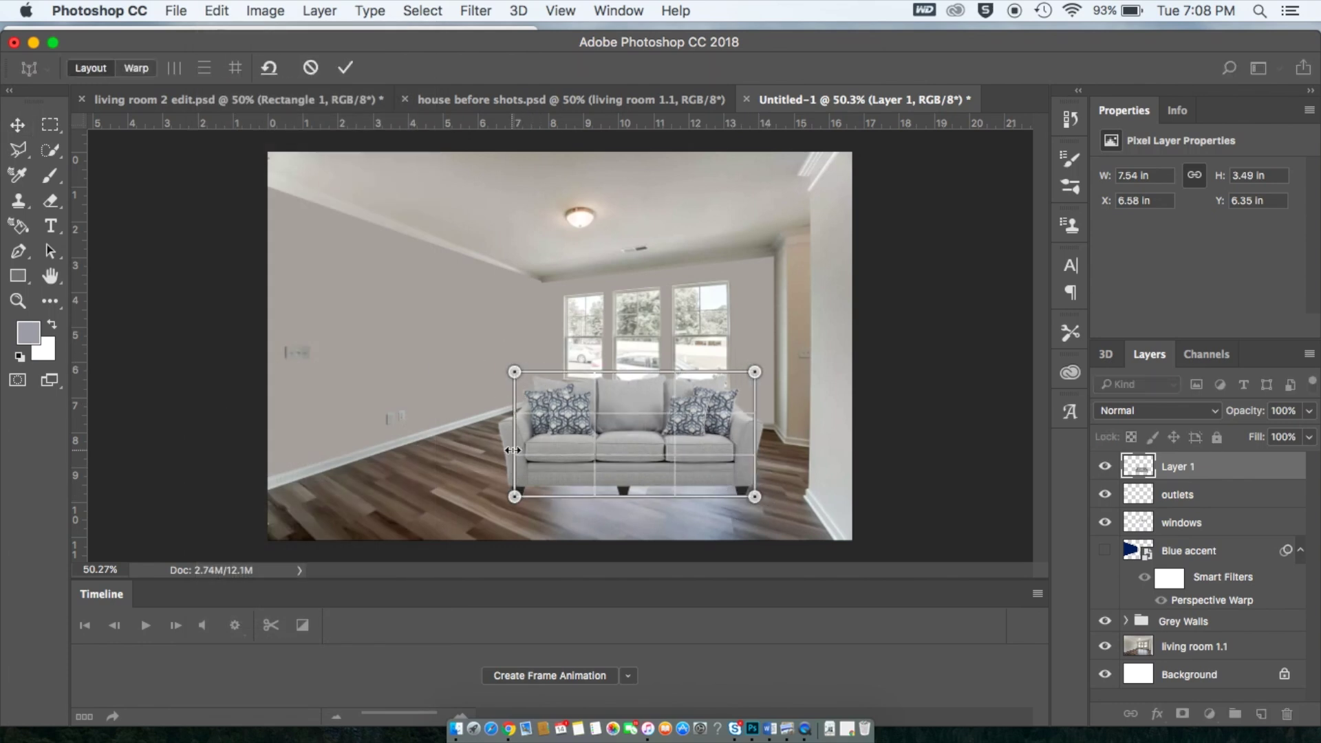
click(146, 68)
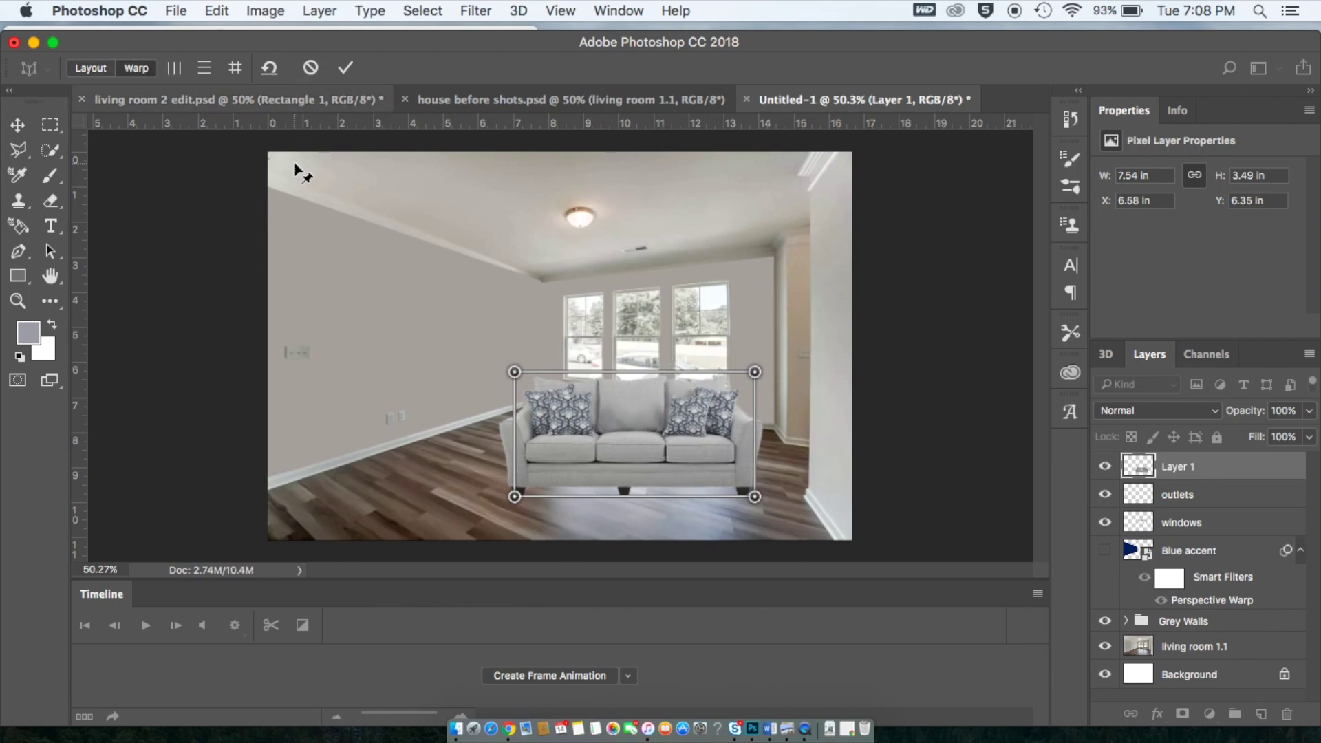
drag(514, 496, 522, 471)
drag(516, 371, 526, 362)
drag(754, 495, 754, 510)
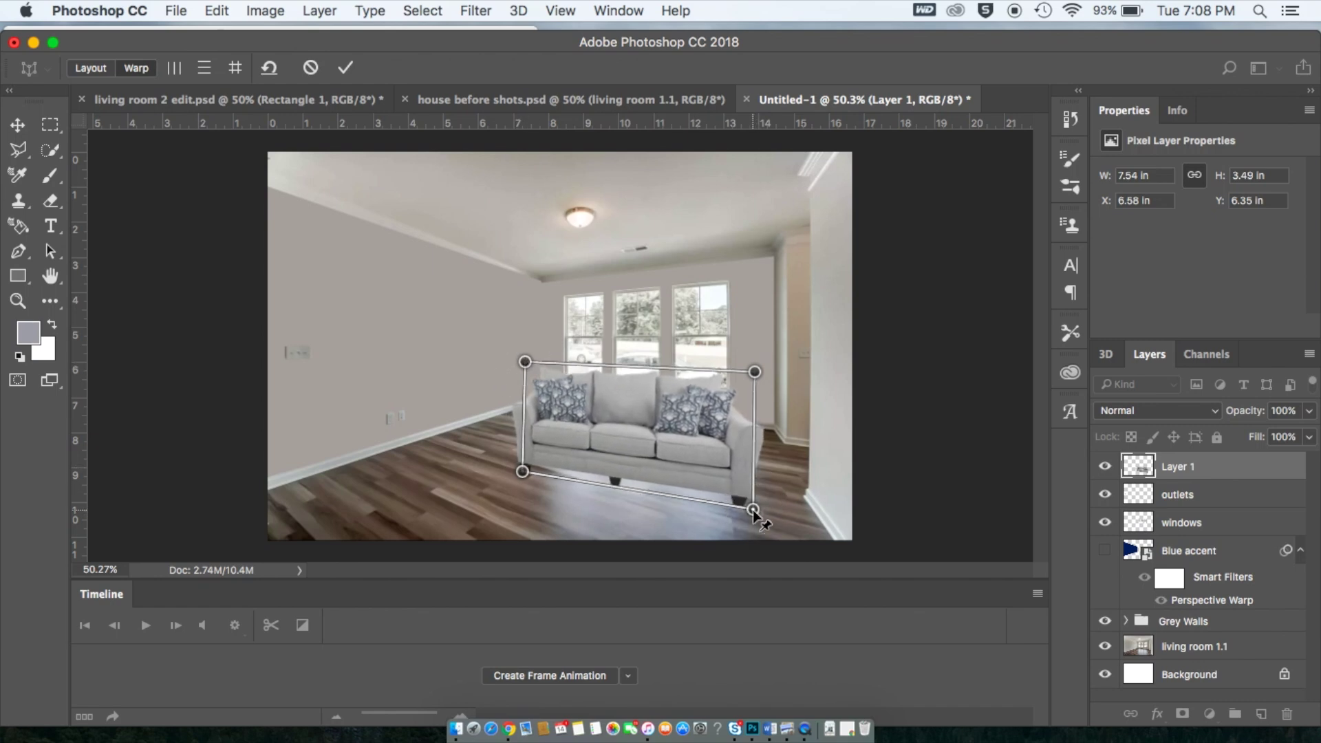
key(Return)
Scale the warped sofa down to about 5.7 in wide and shift it back toward the window wall.
drag(645, 424, 655, 408)
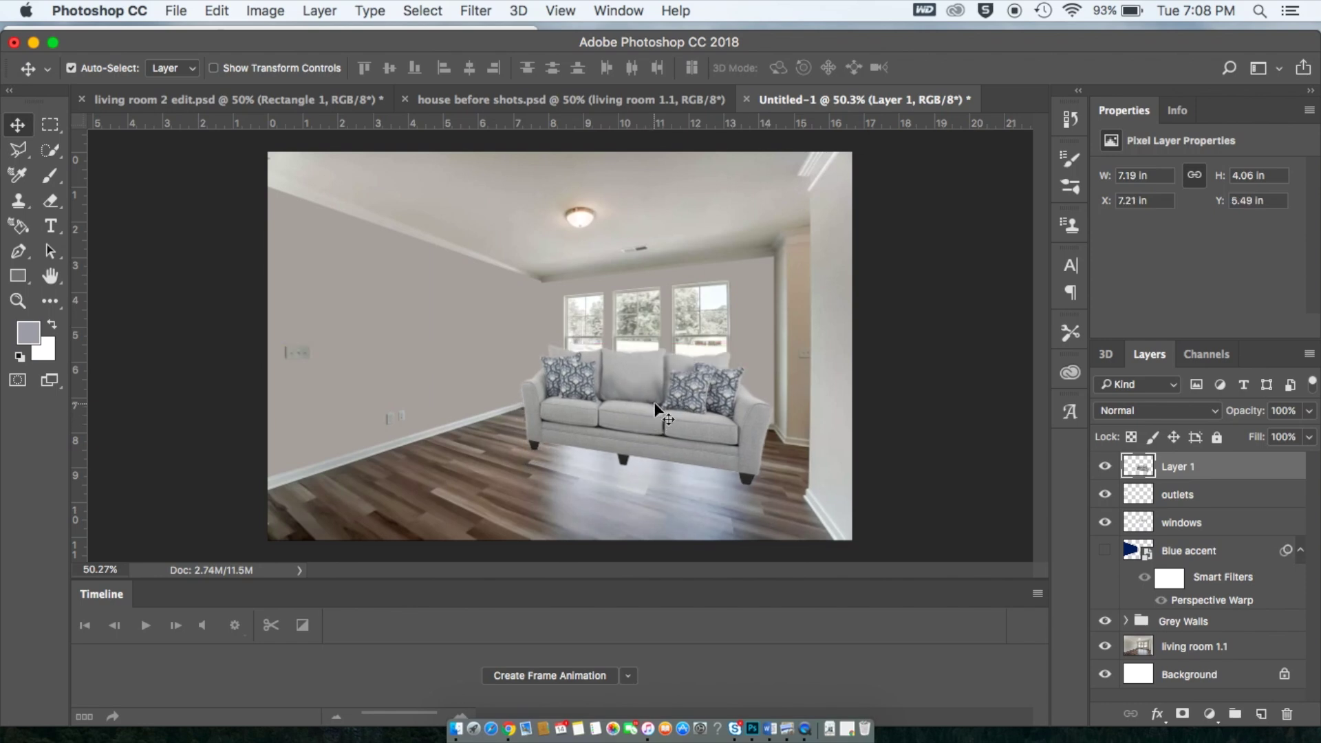
key(ctrl+t)
drag(770, 344, 740, 365)
drag(643, 414, 658, 401)
key(Return)
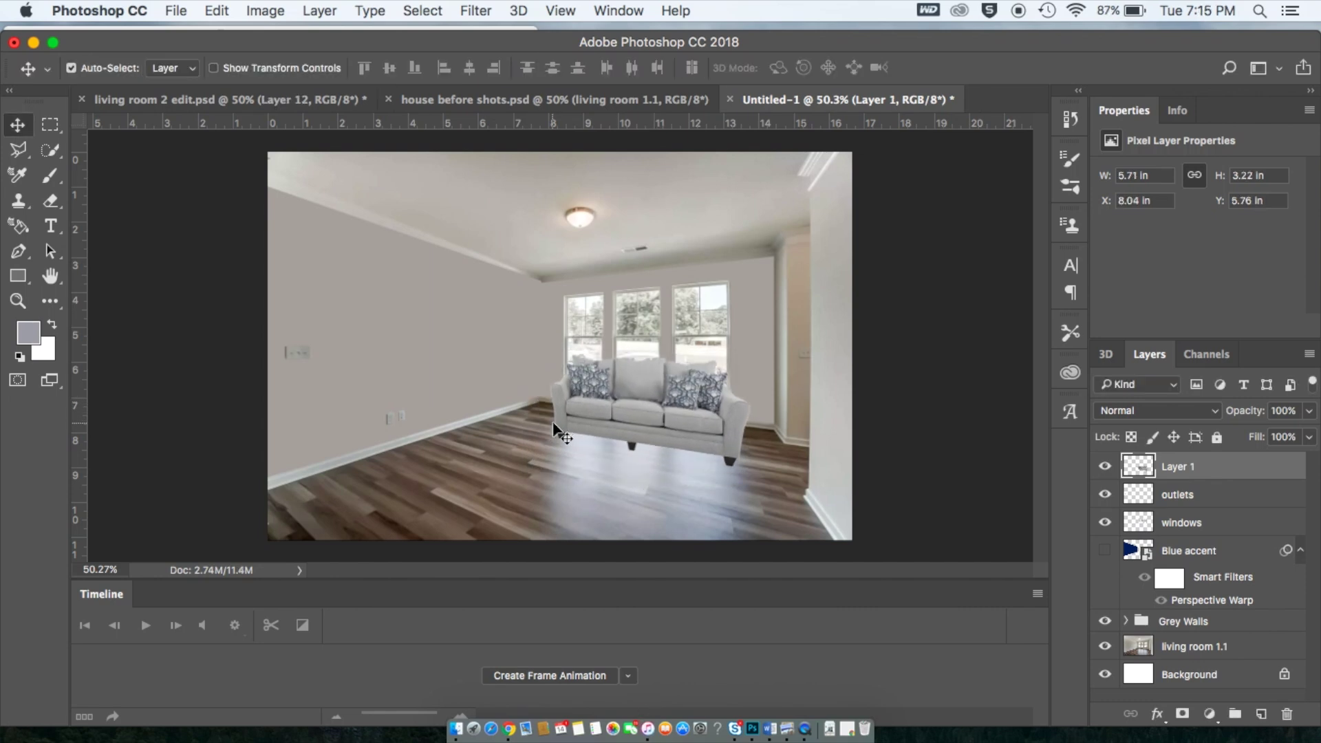
Paste the two white accent chairs, placing the side-facing one at left foreground and the back-facing one in front of the sofa.
key(super+v)
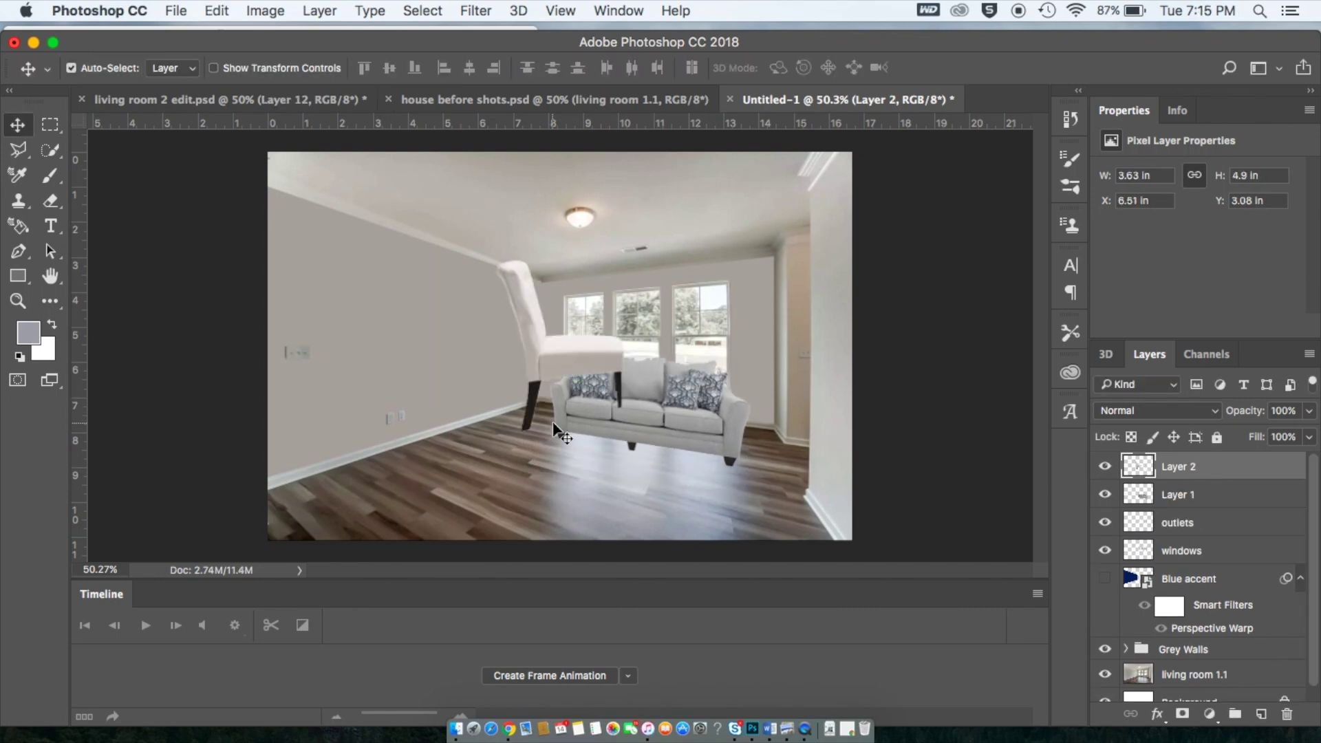
drag(540, 411, 411, 461)
key(super+v)
drag(580, 330, 703, 475)
Fine-tune the seating by shifting the side-facing chair right and the back-facing chair slightly left.
click(653, 383)
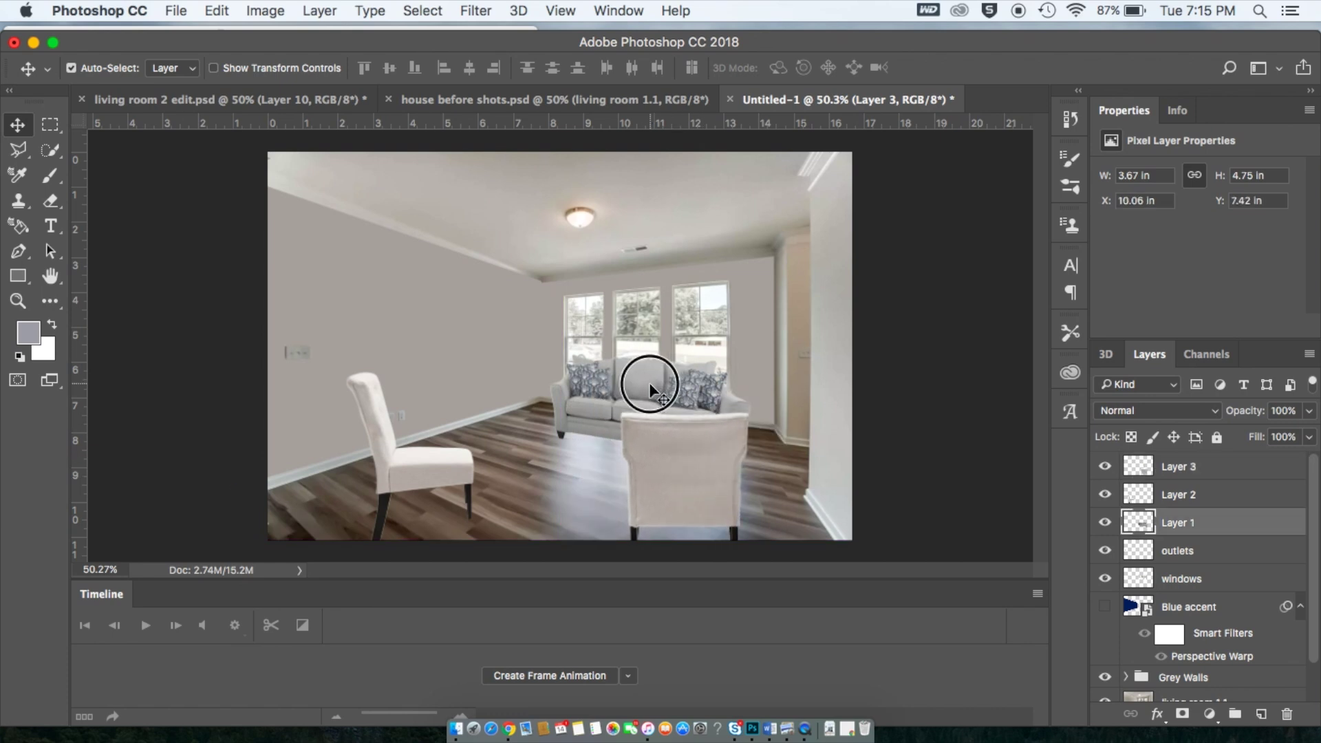
click(432, 462)
drag(431, 458, 465, 468)
drag(677, 472, 665, 468)
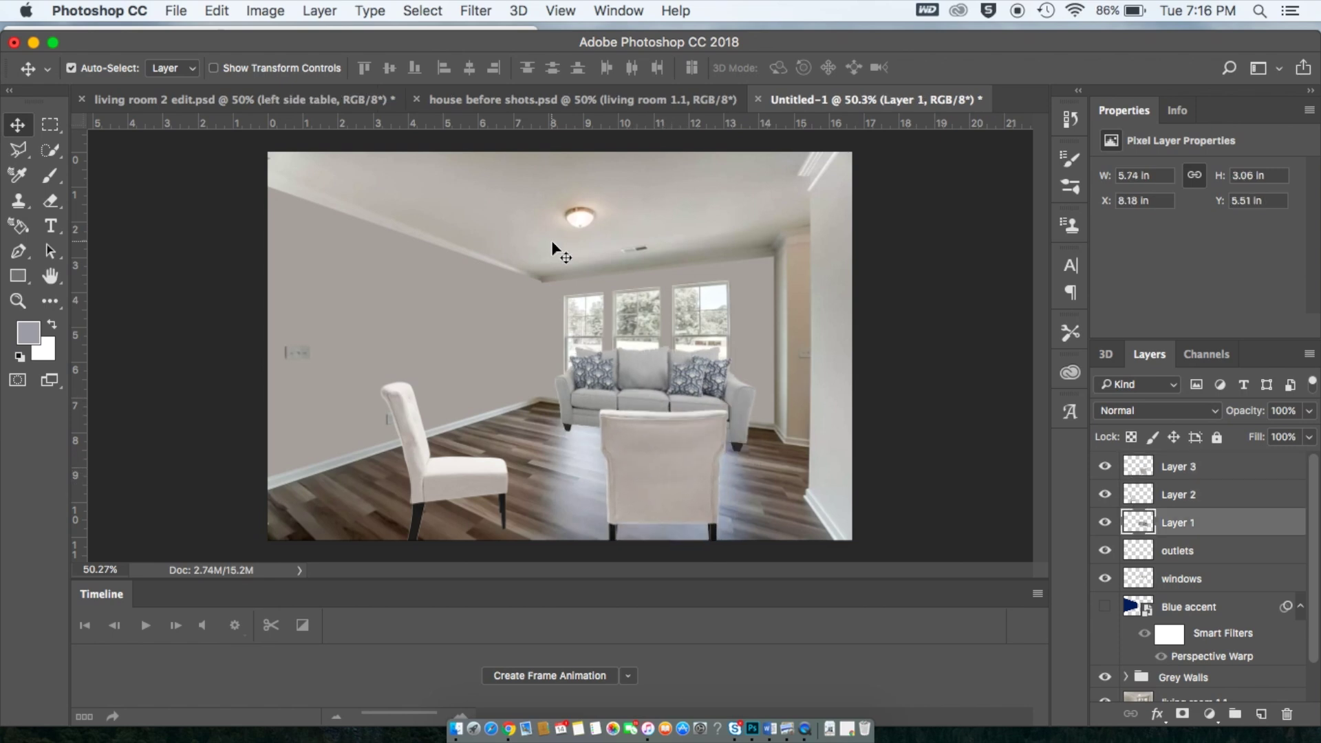
Place the small glass table beside the left wall, then paste the wider glass table and position it between the chairs.
drag(551, 241, 355, 432)
key(ctrl+v)
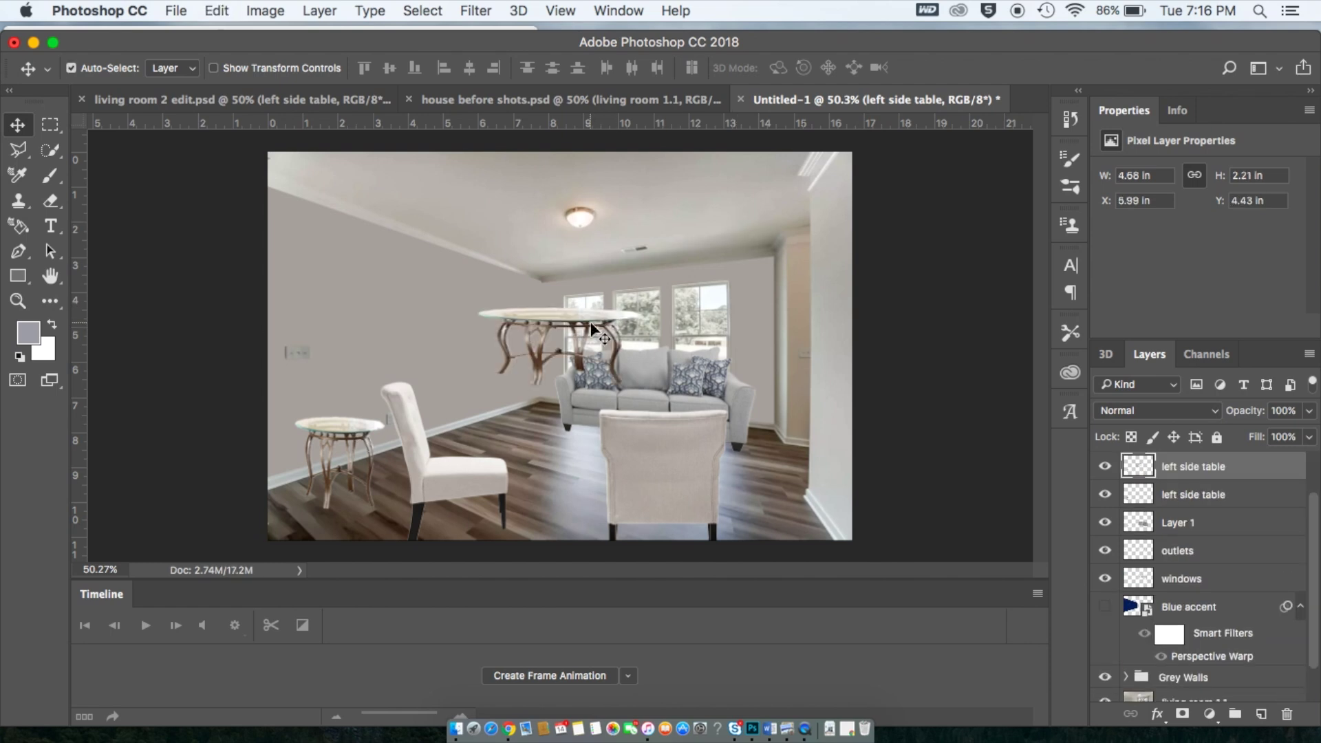
drag(586, 320, 611, 432)
drag(330, 432, 324, 437)
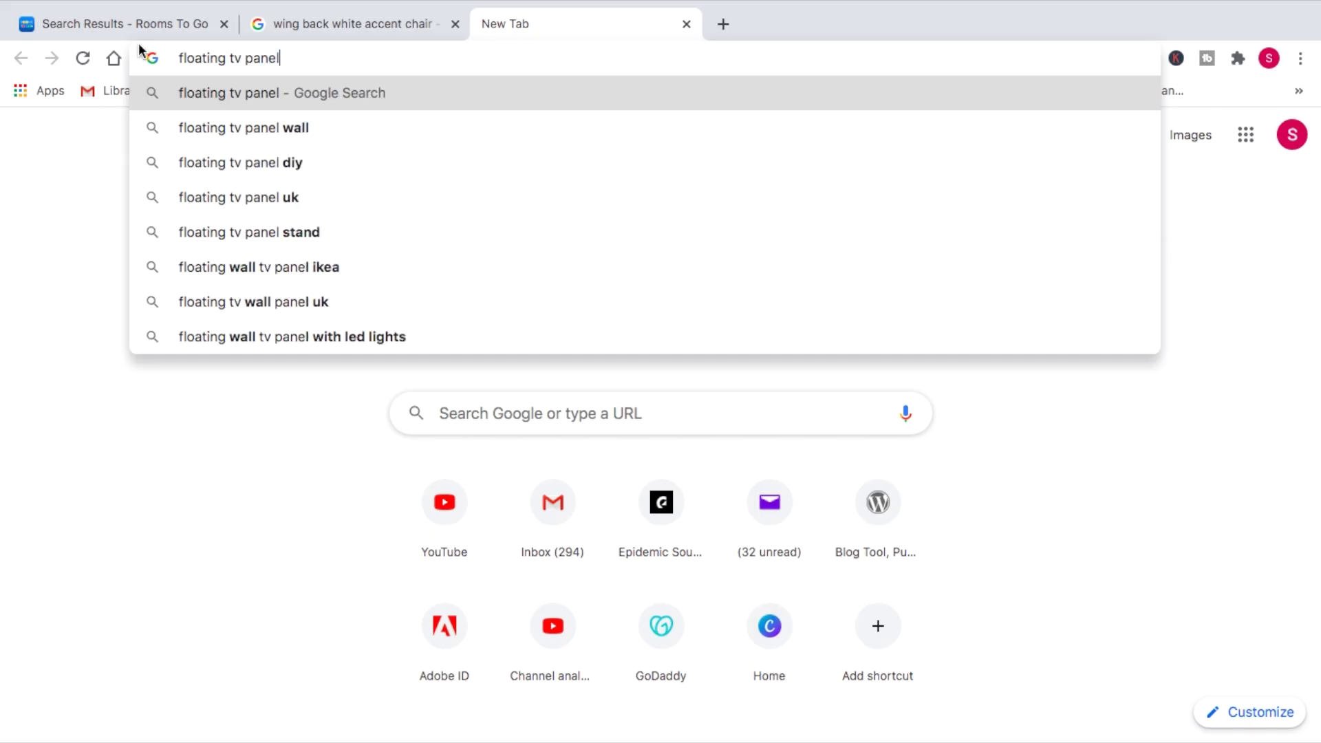
Search Google Images for "floating tv panel" and open the Manhattan Comfort City White Gloss product from Lowe's.
key(Return)
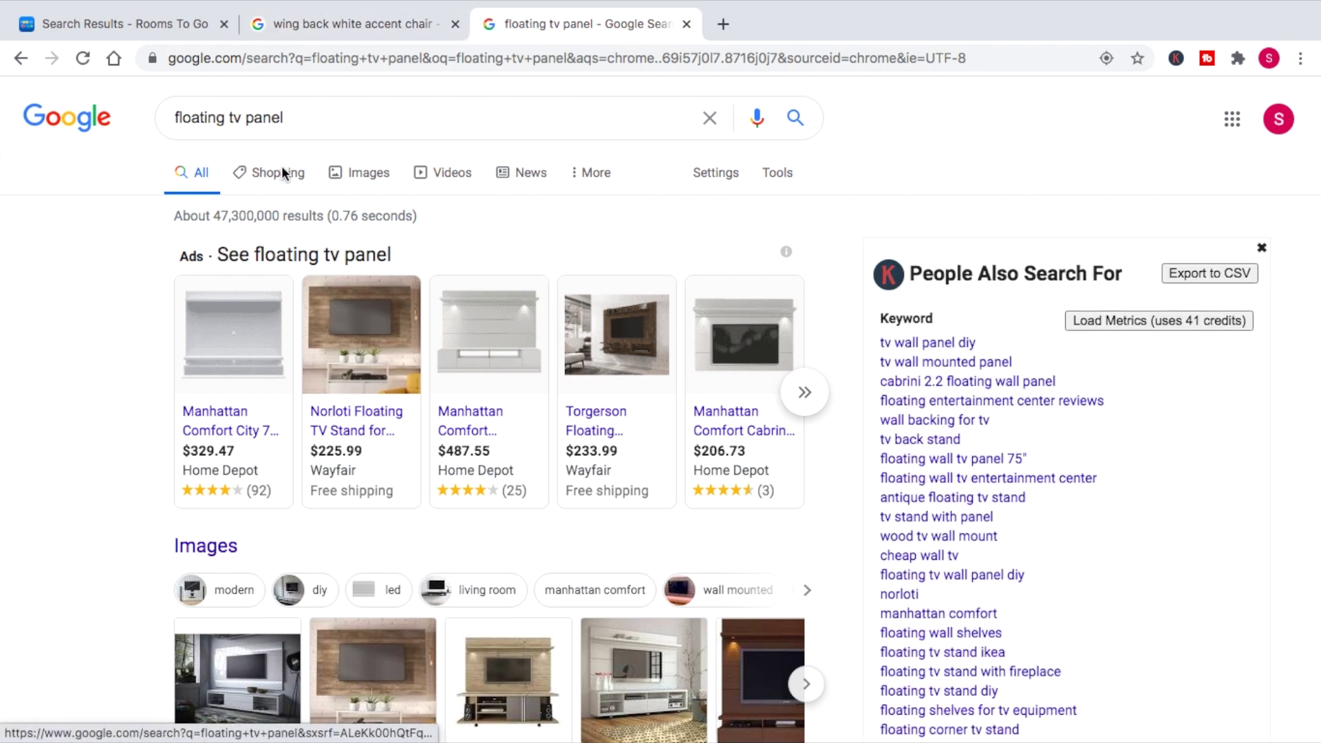
click(346, 170)
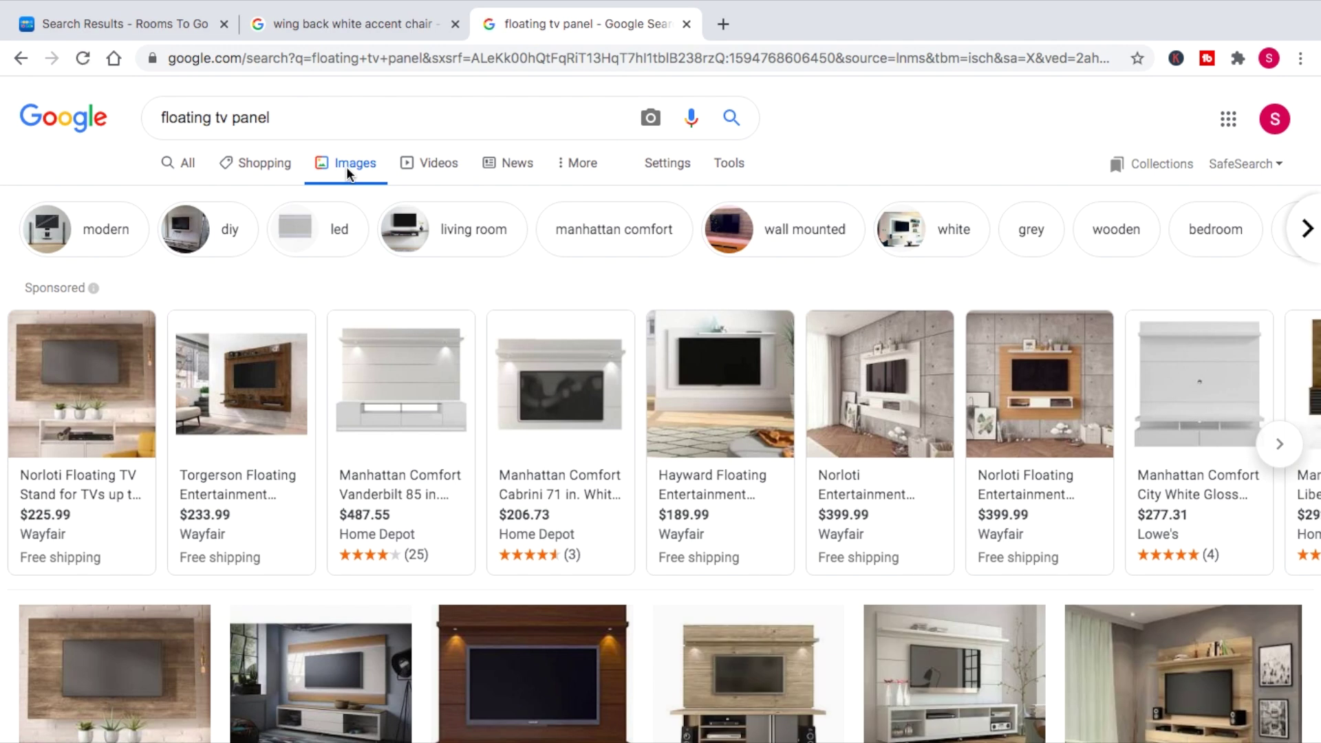
click(1184, 415)
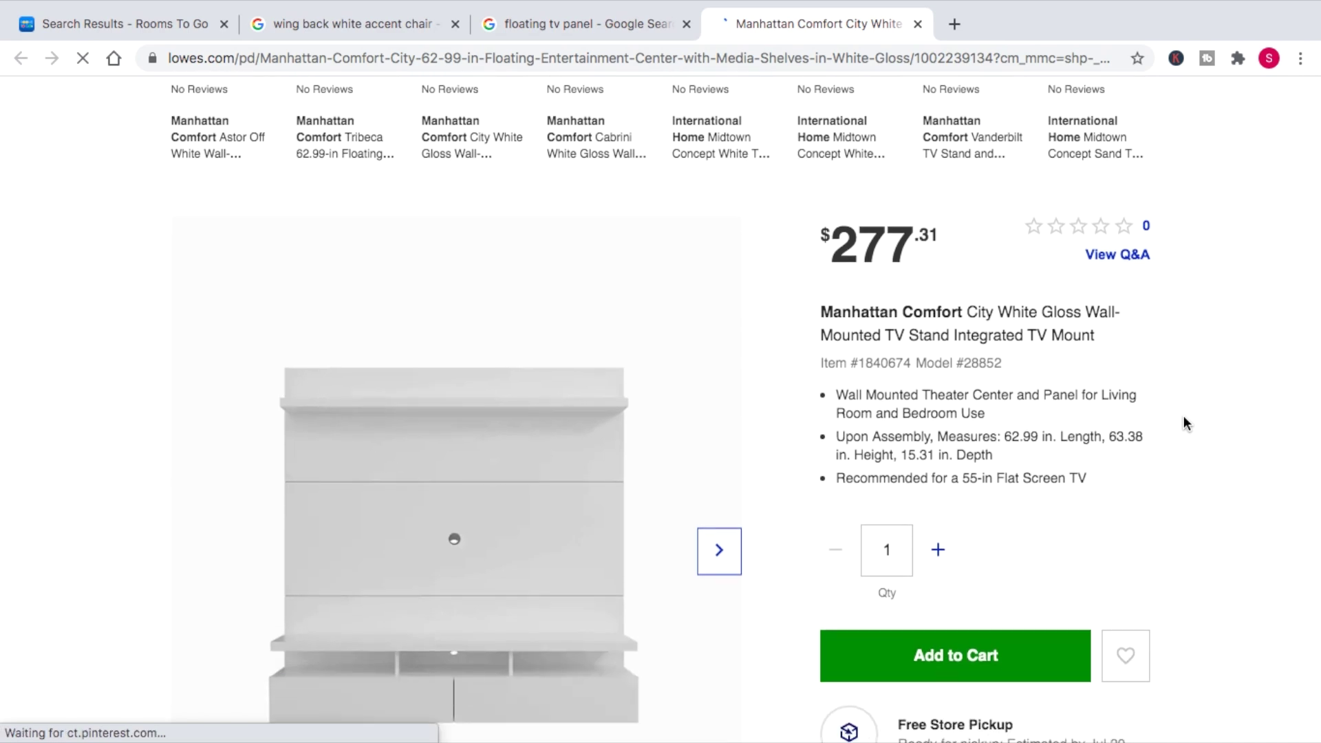
Display the product photo of the TV panel mounted in a furnished room, copy it and switch back to Photoshop.
scroll(1183, 416, down, 4)
scroll(1184, 415, down, 2)
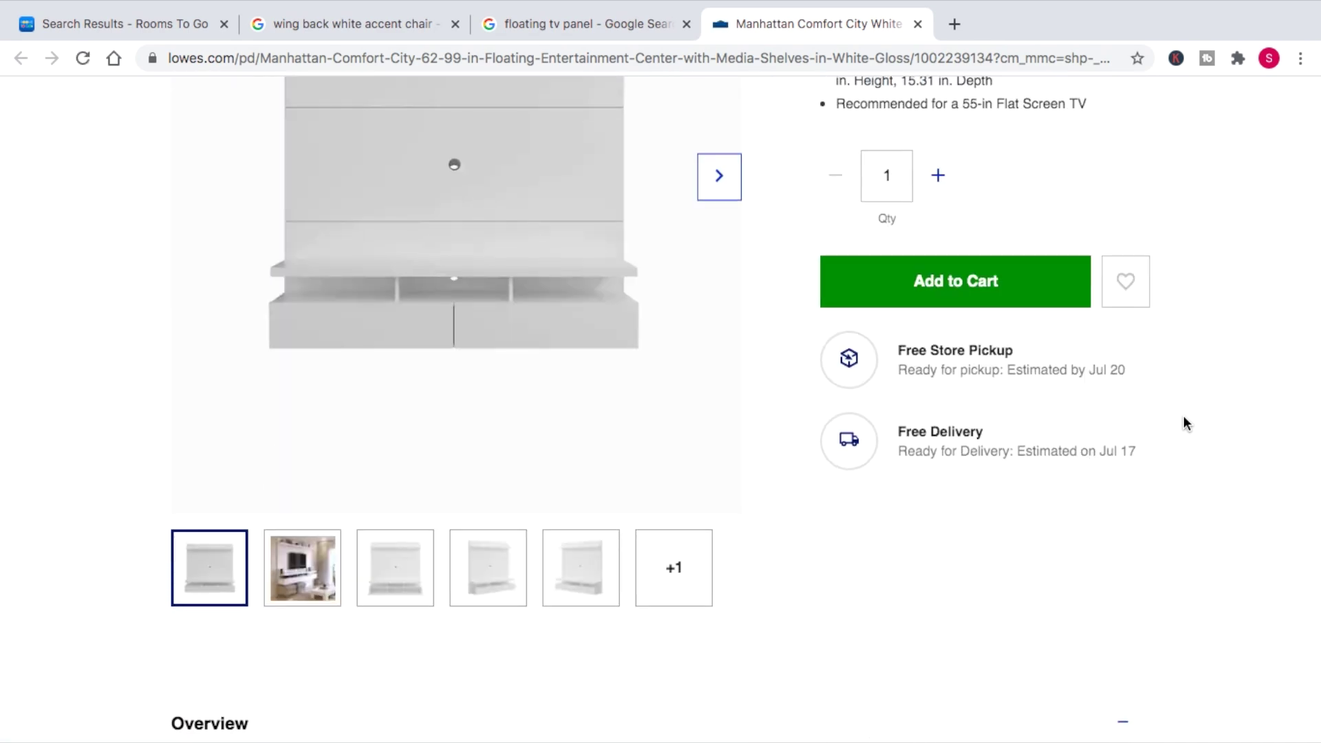
click(294, 564)
scroll(294, 565, up, 3)
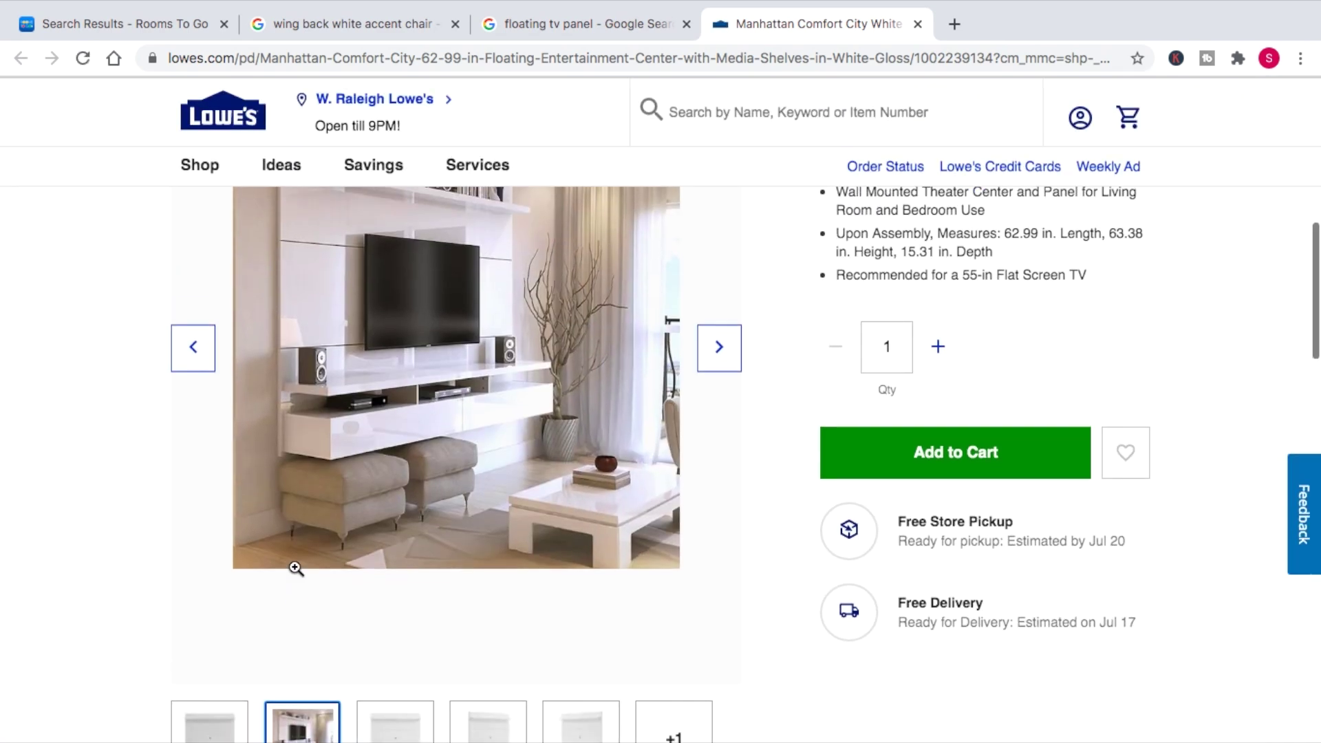
scroll(296, 569, down, 1)
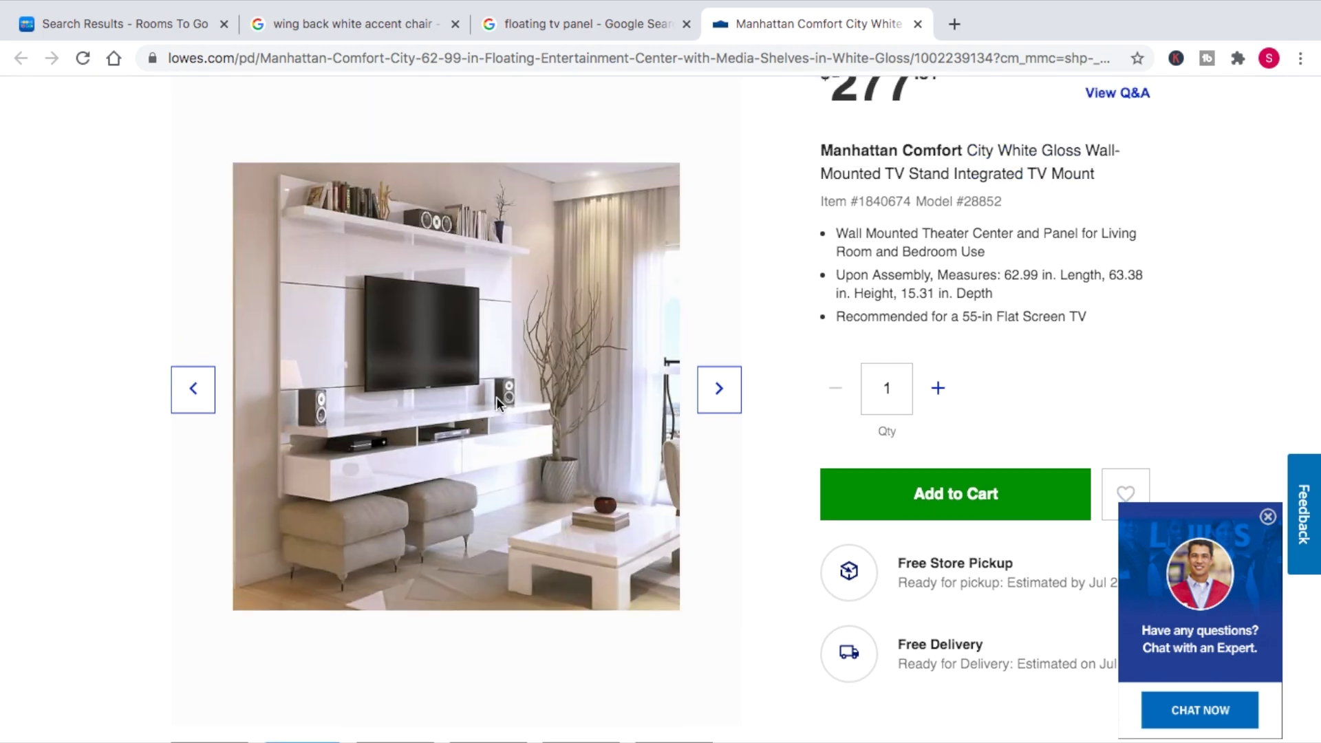
right_click(496, 397)
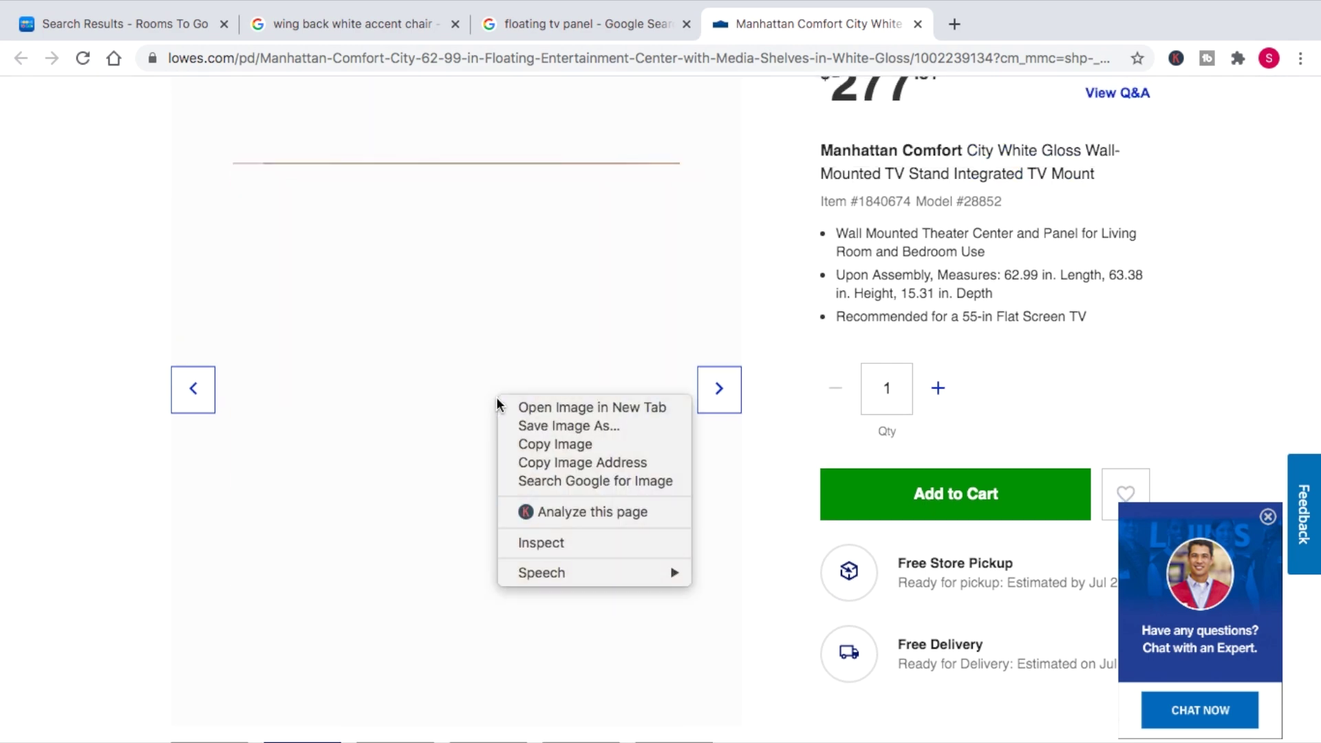
click(538, 442)
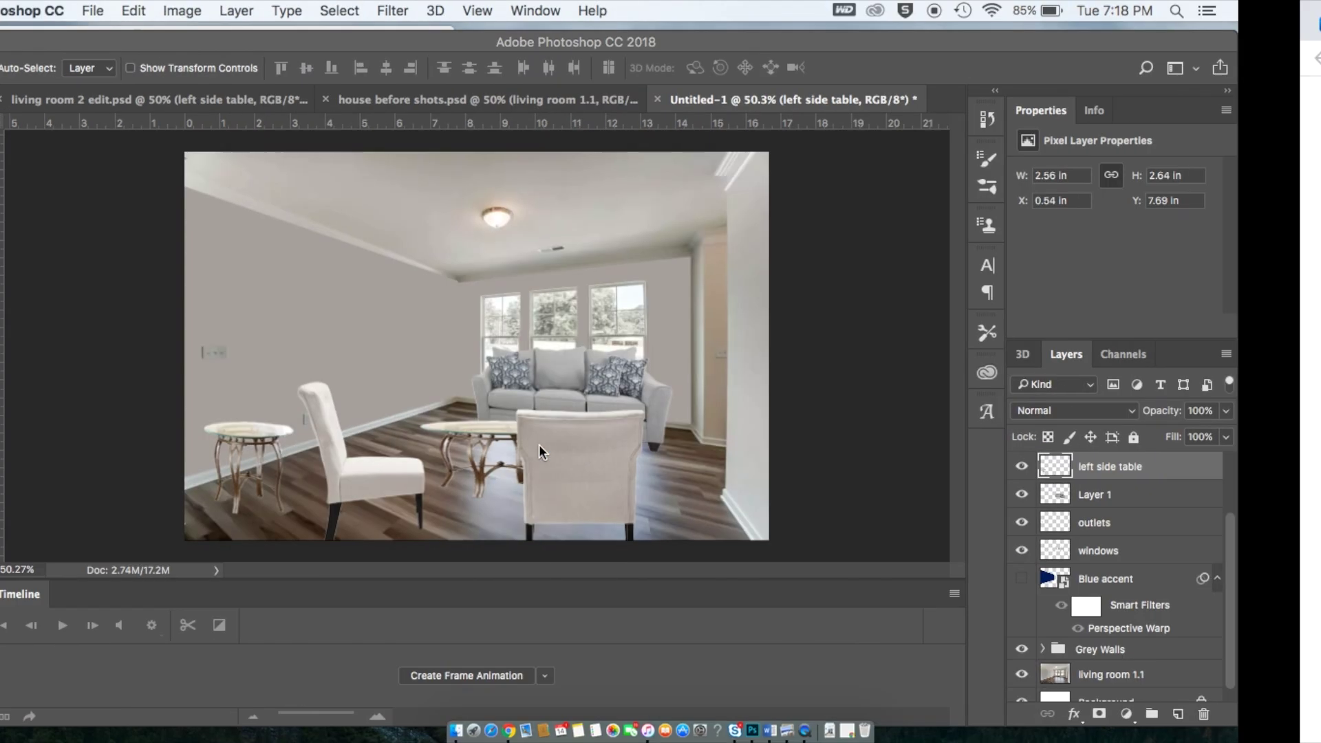
Paste the TV panel photo into the room and scale it down to about 7.22 in square.
key(super+v)
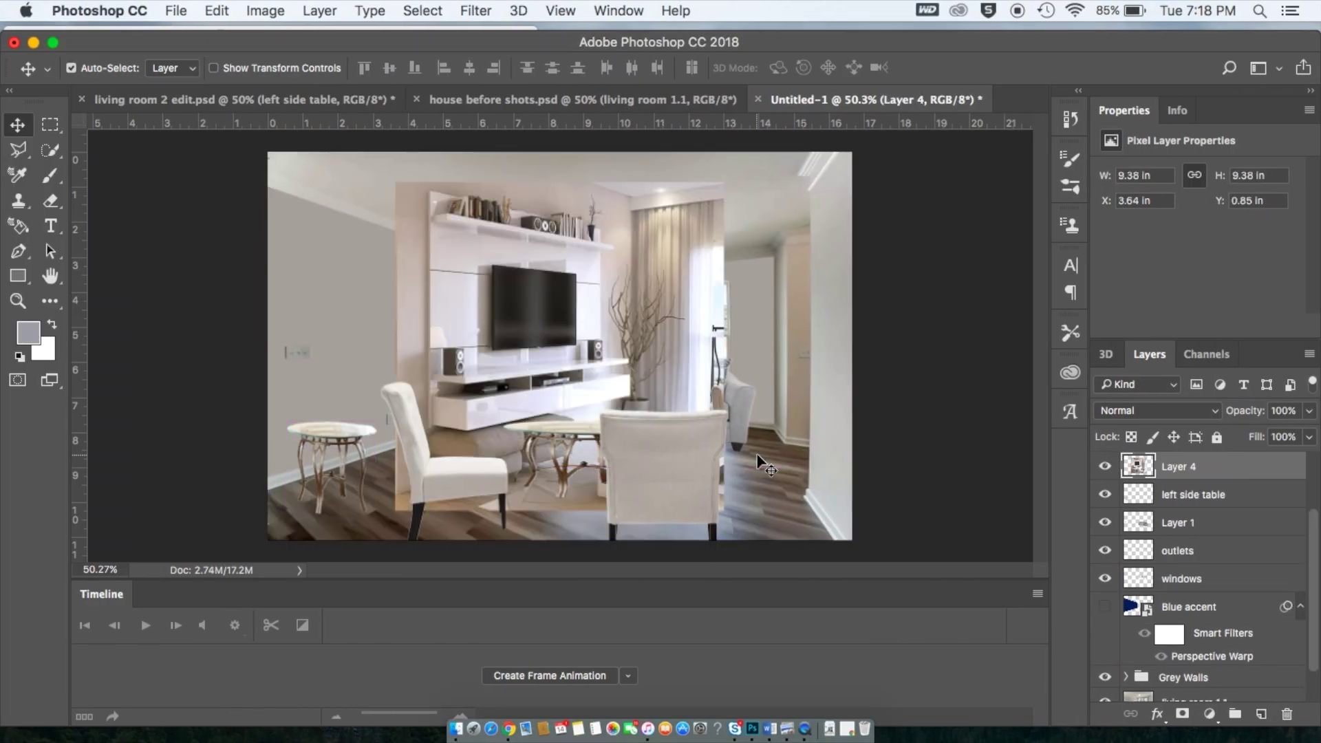
key(t)
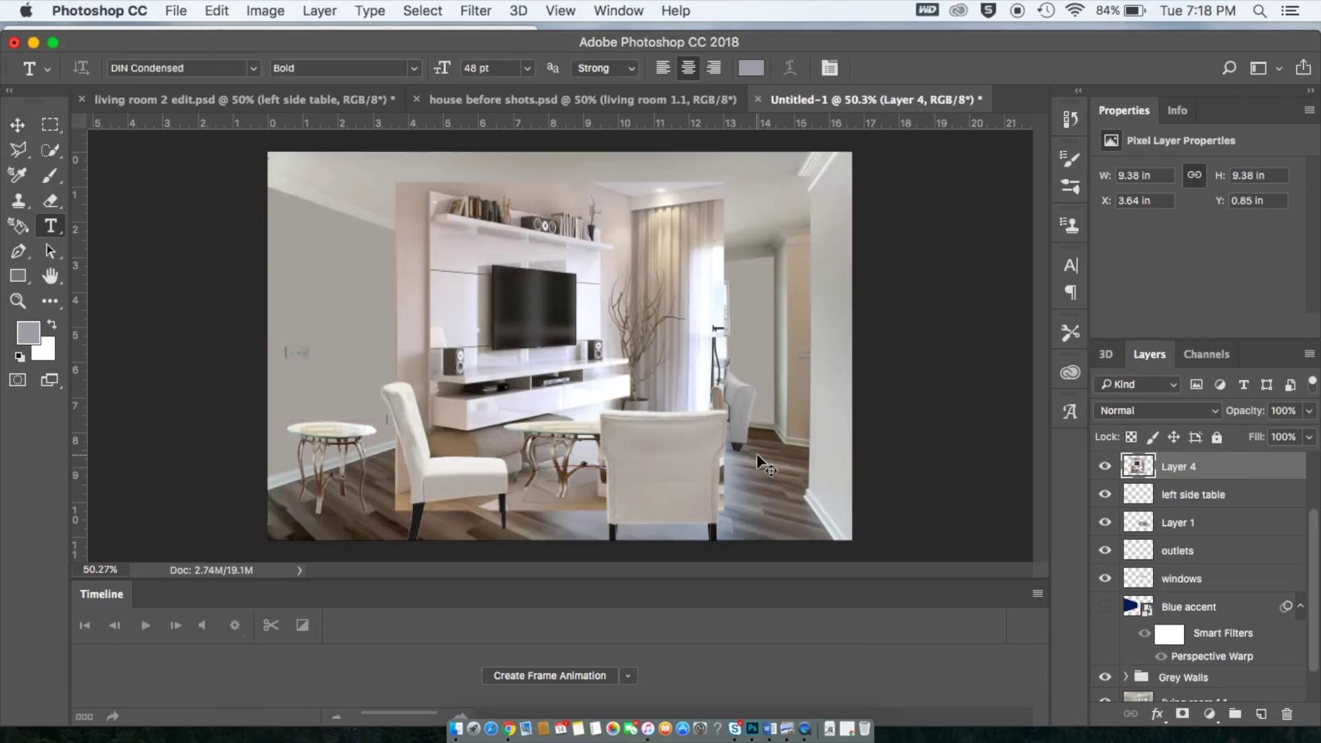
click(18, 128)
key(super+t)
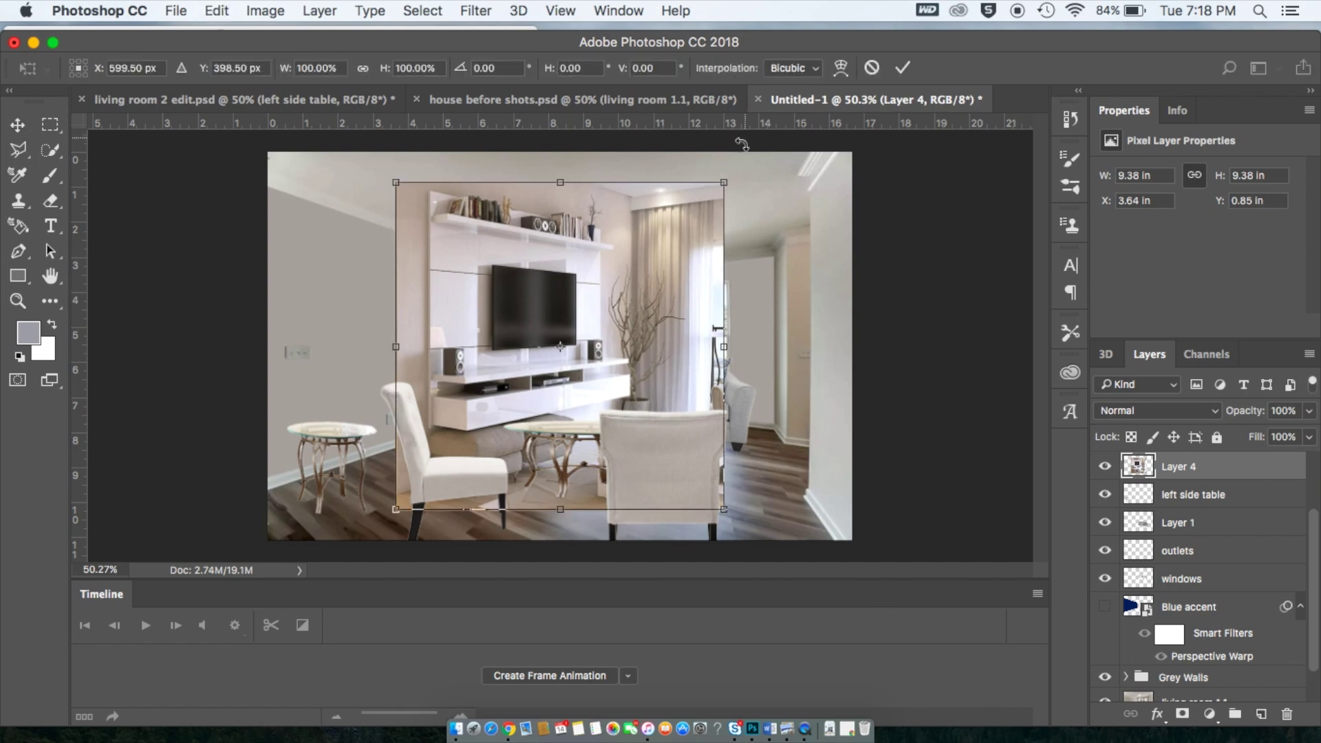
drag(722, 180, 673, 230)
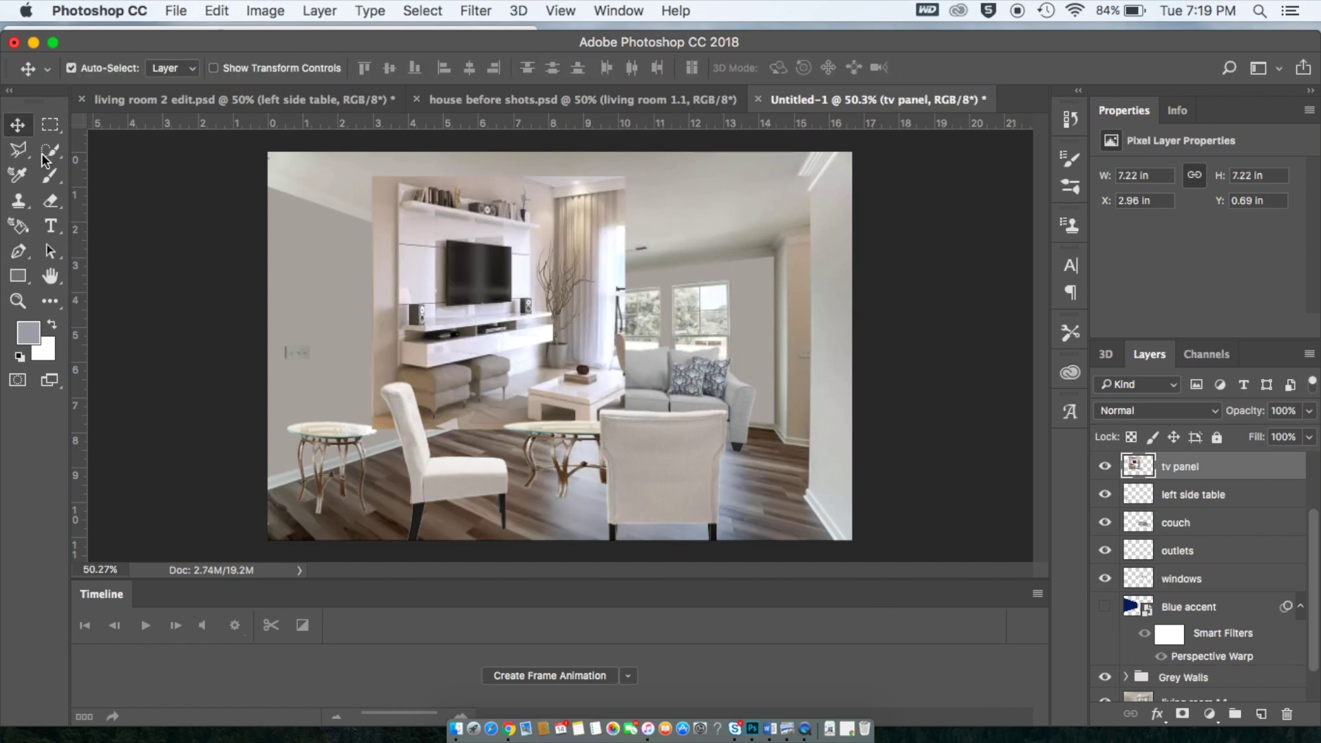
Quick-select the wall-mounted TV unit with its shelves in the pasted photo and copy it onto a new layer.
click(55, 156)
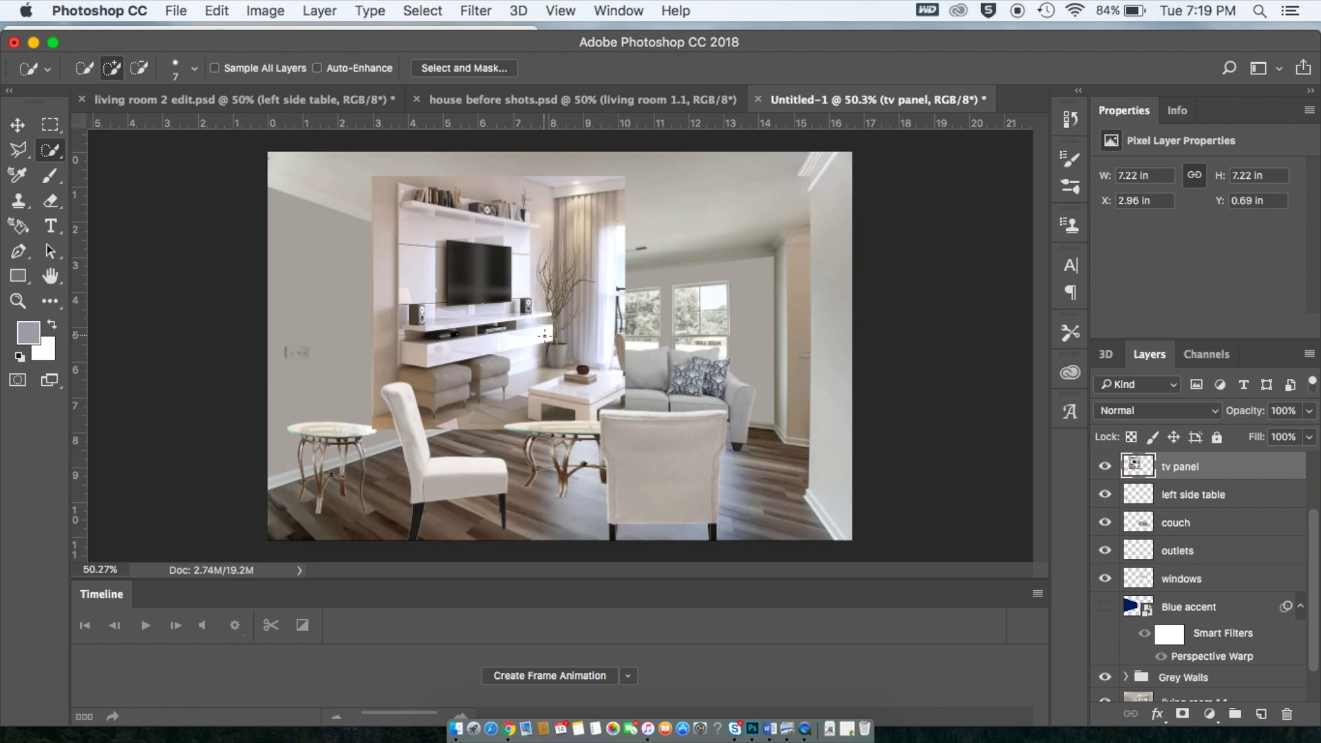
mouse_move(523, 334)
mouse_down()
mouse_move(414, 345)
mouse_move(413, 250)
mouse_move(418, 292)
mouse_move(494, 305)
mouse_move(505, 211)
mouse_up()
mouse_move(570, 304)
mouse_down()
mouse_move(539, 272)
mouse_move(539, 240)
mouse_move(555, 234)
mouse_move(518, 189)
mouse_move(427, 177)
mouse_up()
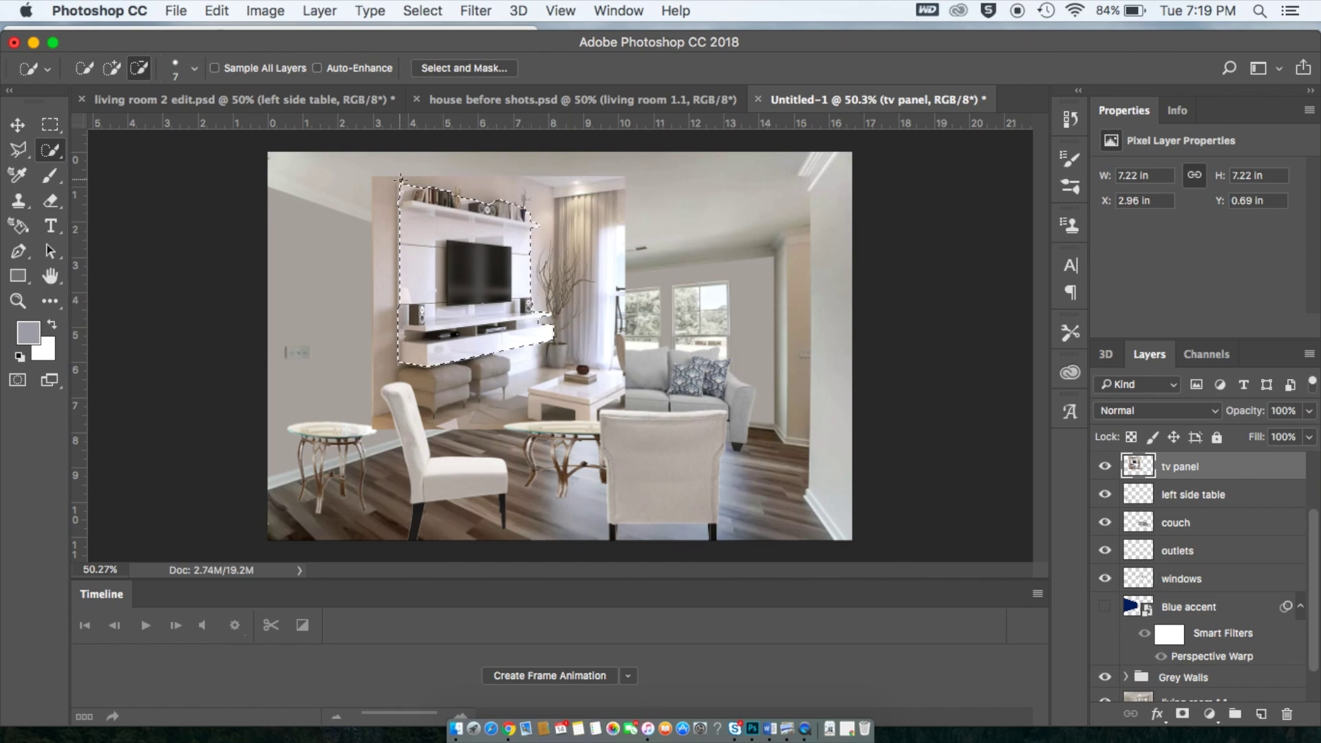
key(super+c)
key(super+v)
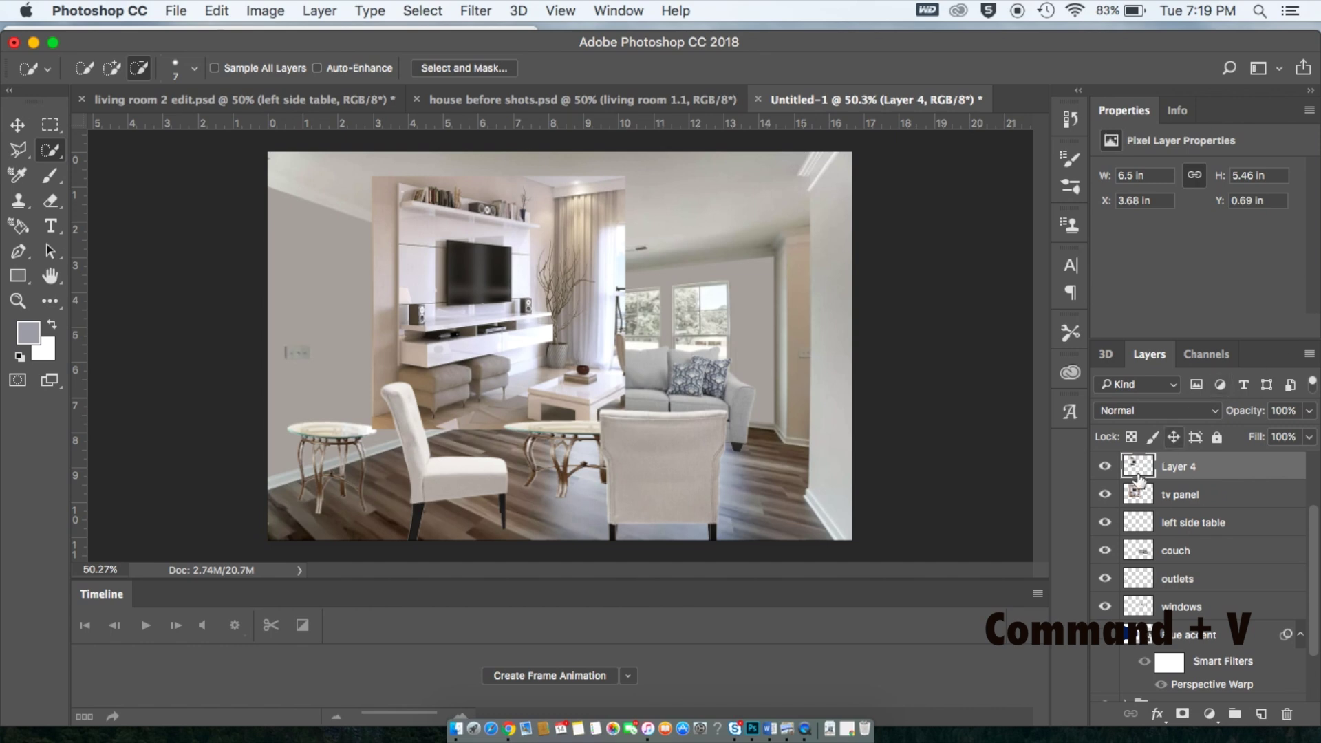
Delete the full "tv panel" photo layer and move the cut-out TV unit down along the left wall.
click(1106, 495)
click(1106, 495)
click(1210, 502)
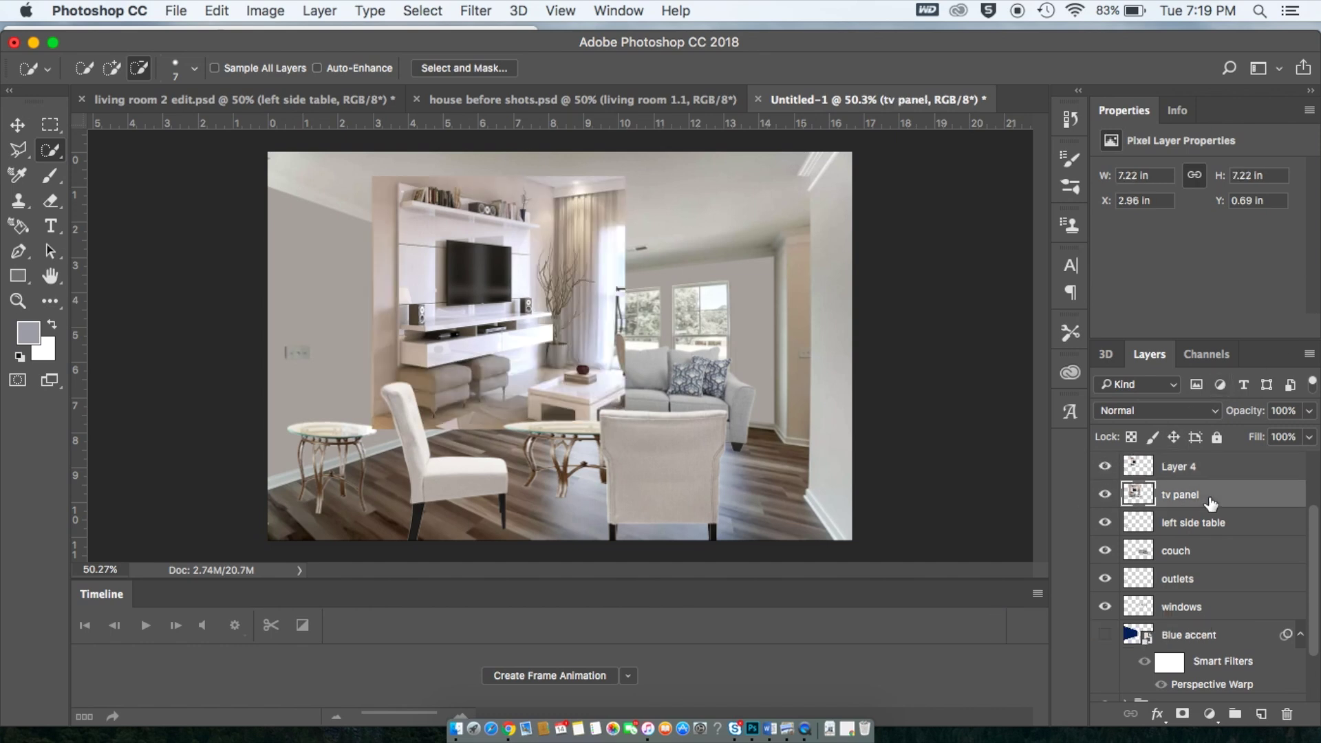
key(Delete)
click(20, 128)
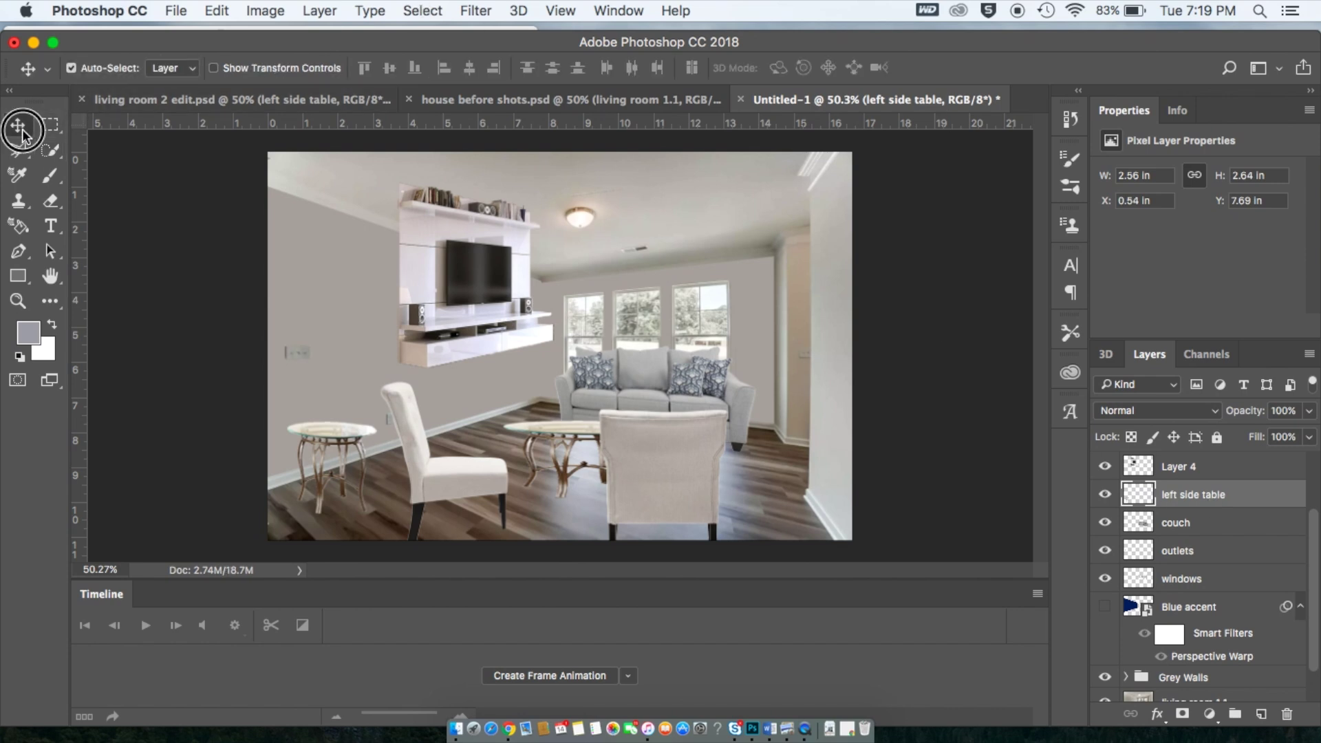
drag(442, 245, 412, 304)
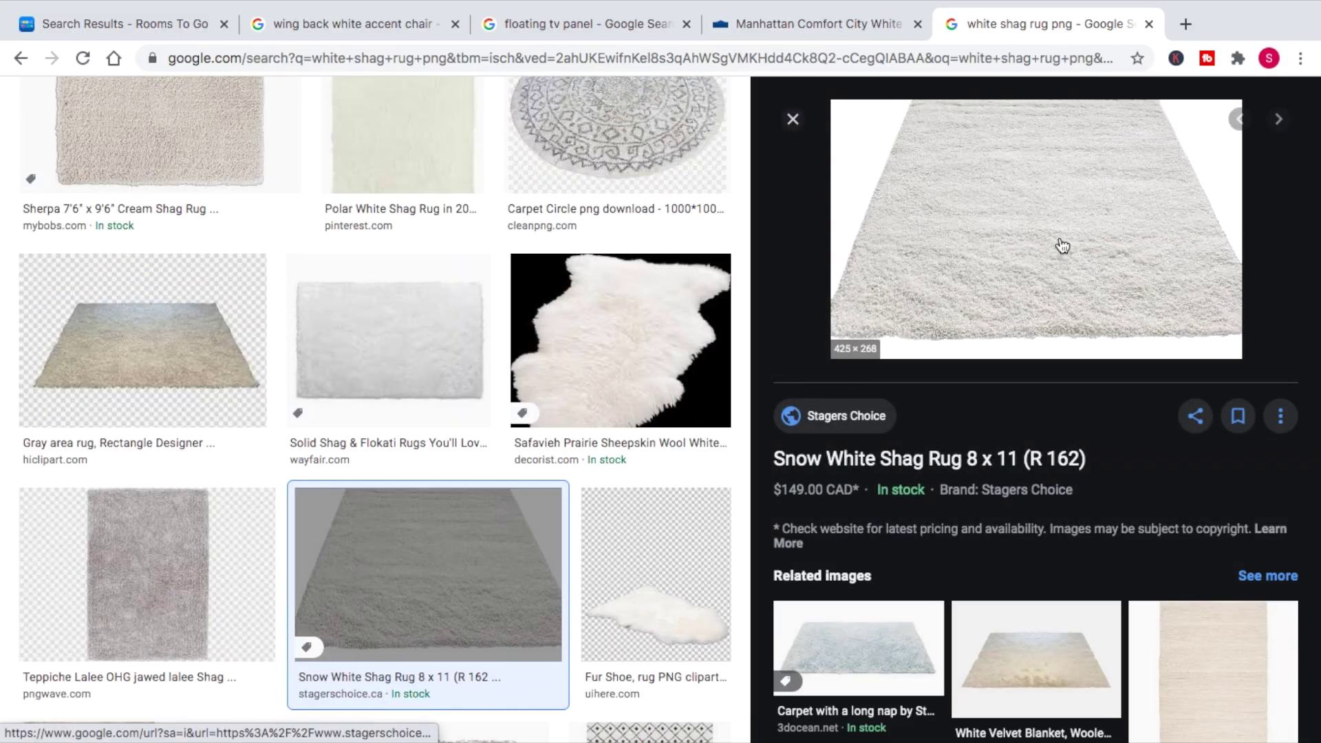
Copy the Snow White Shag Rug 8 x 11 image, switch to Photoshop and paste it into the room.
right_click(1061, 237)
click(1099, 399)
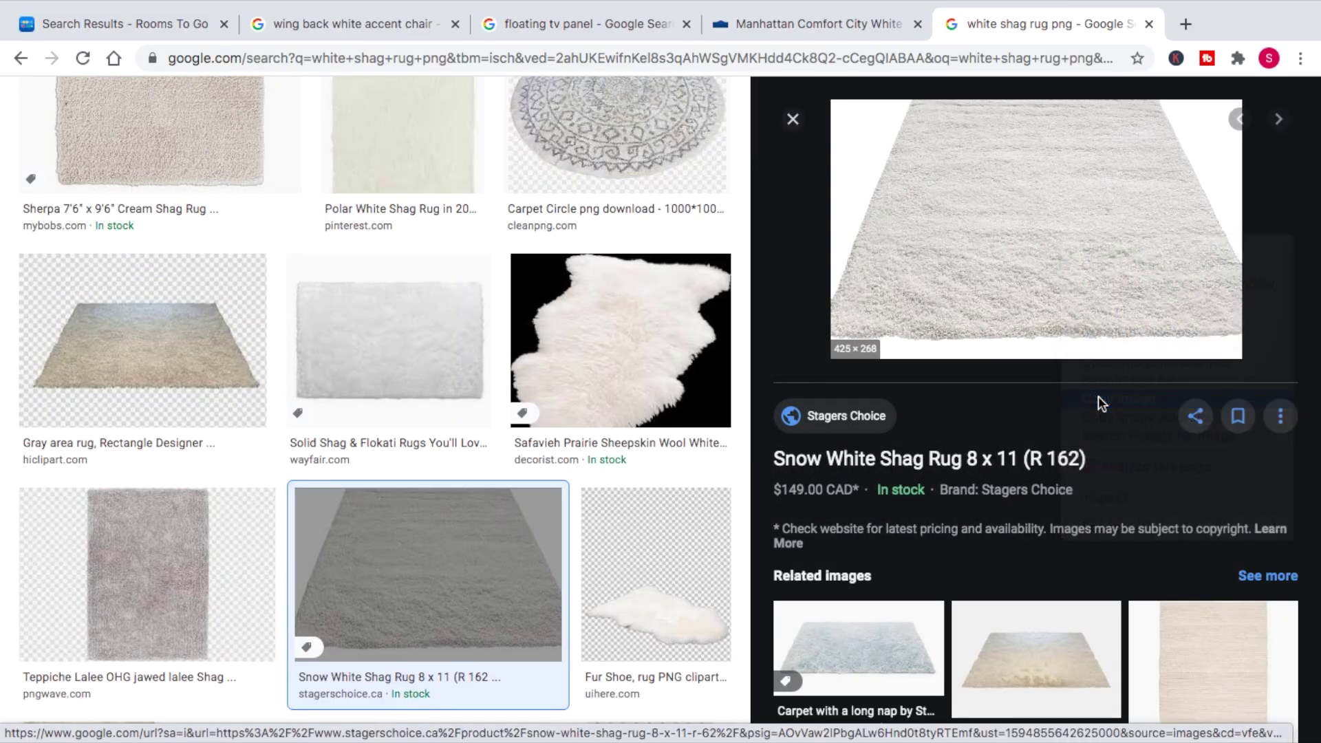
key(super+Tab)
key(super+v)
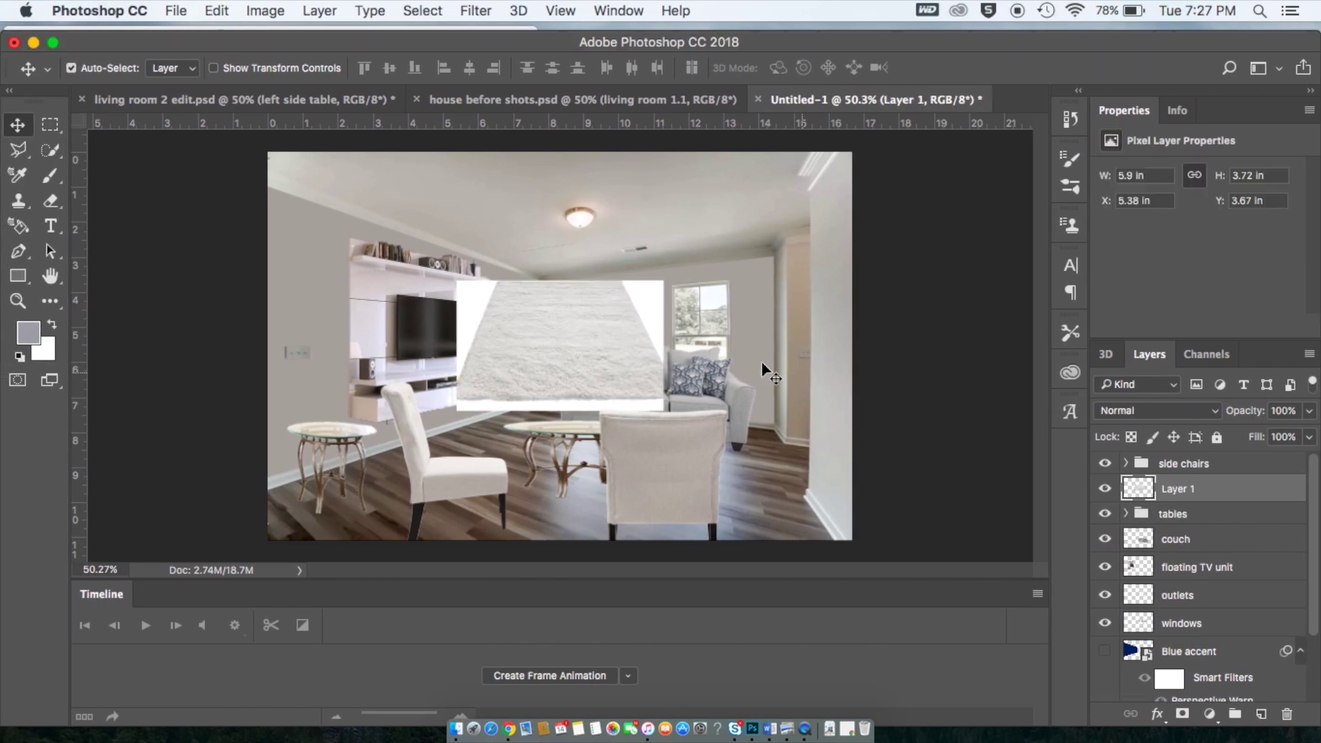
drag(500, 323, 470, 313)
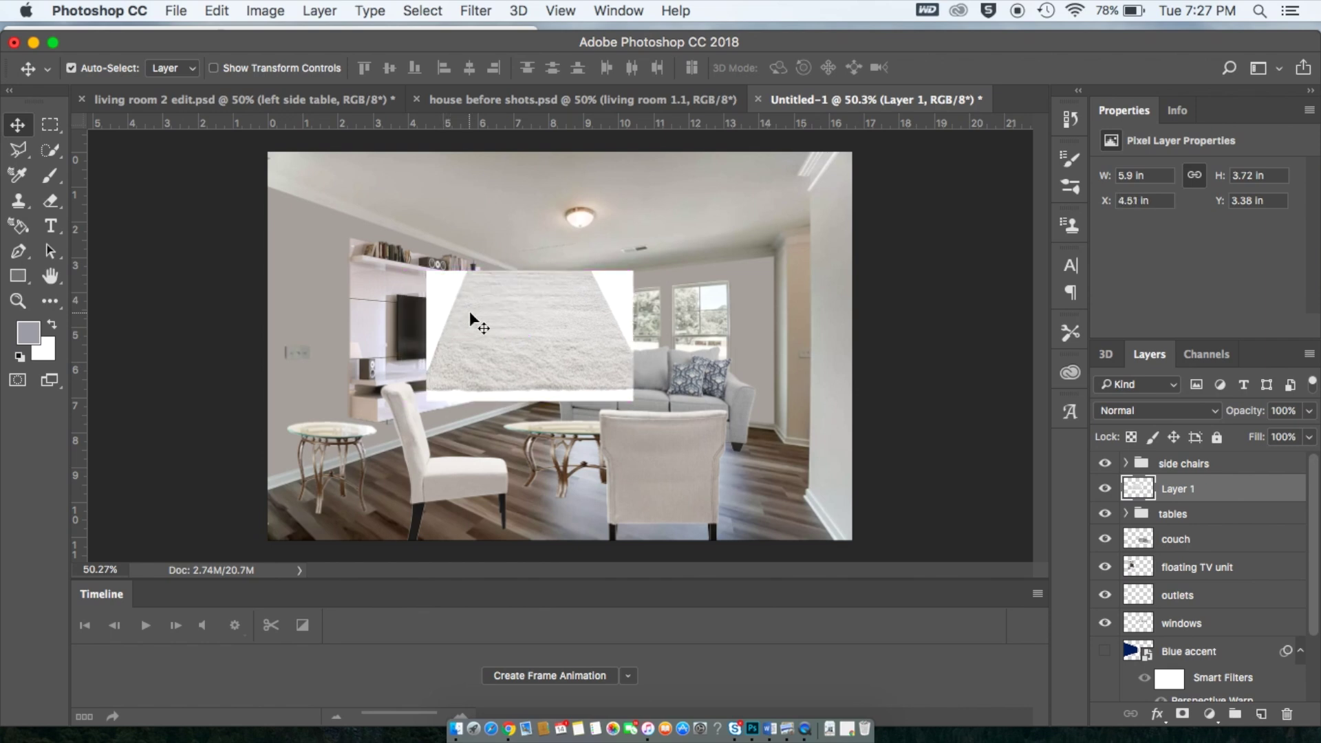
Quick-select the rug without its white background, put it on its own layer and delete the original rug image layer.
click(52, 147)
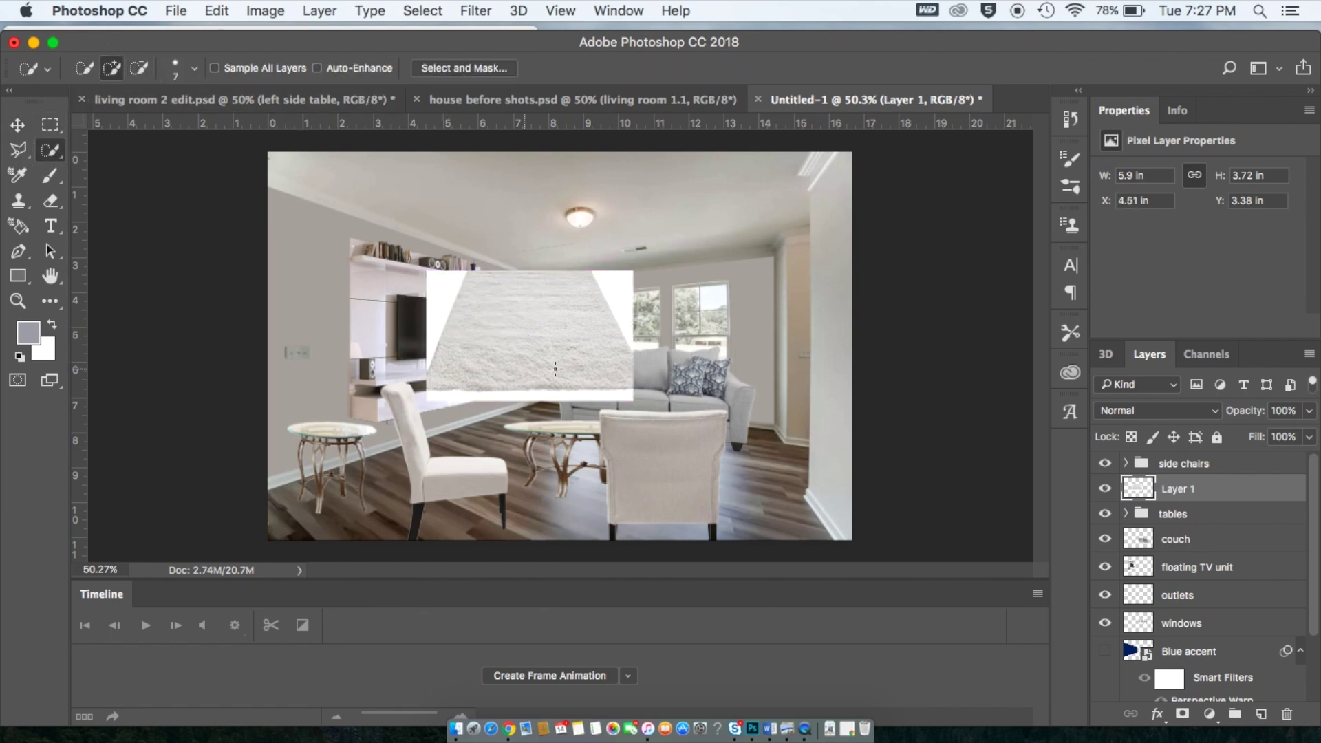
mouse_move(627, 380)
mouse_down()
mouse_move(434, 379)
mouse_move(492, 280)
mouse_up()
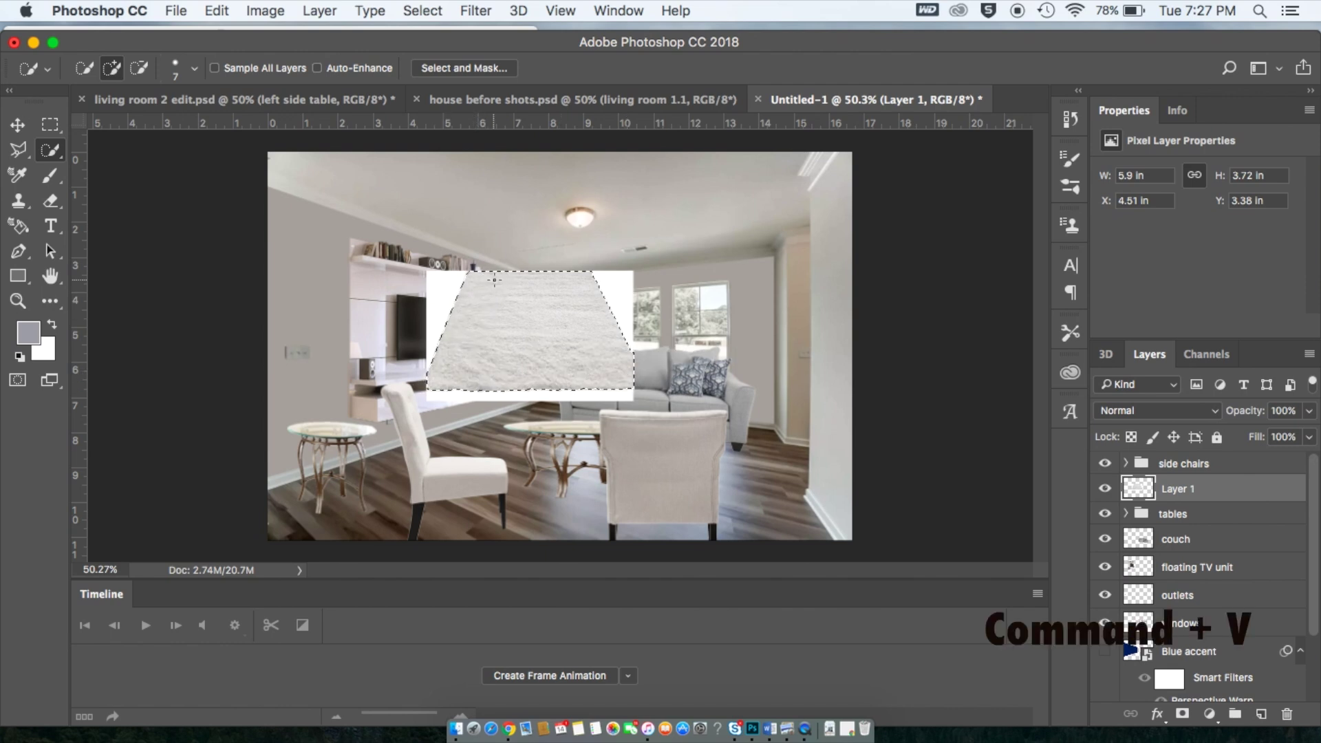
key(super+v)
click(1191, 518)
key(Delete)
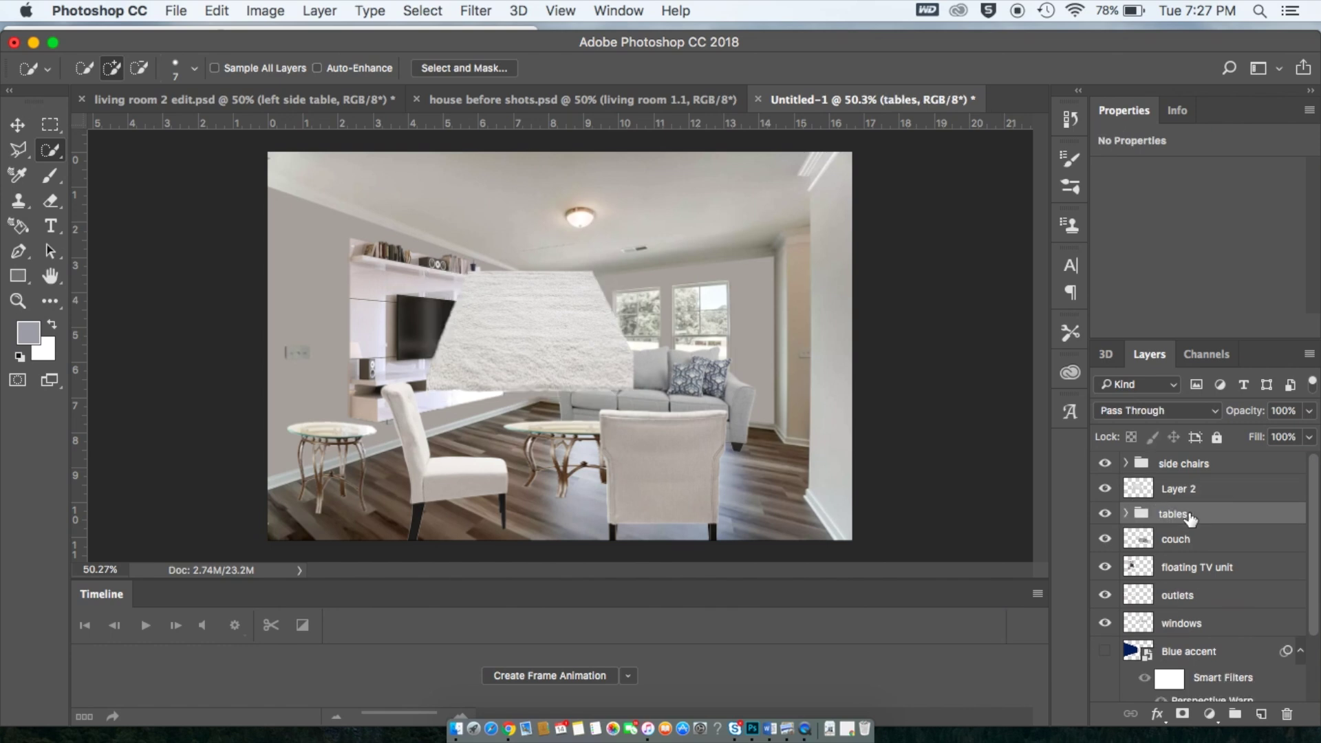
Rename the cut-out rug layer to "white area rug".
double_click(1178, 491)
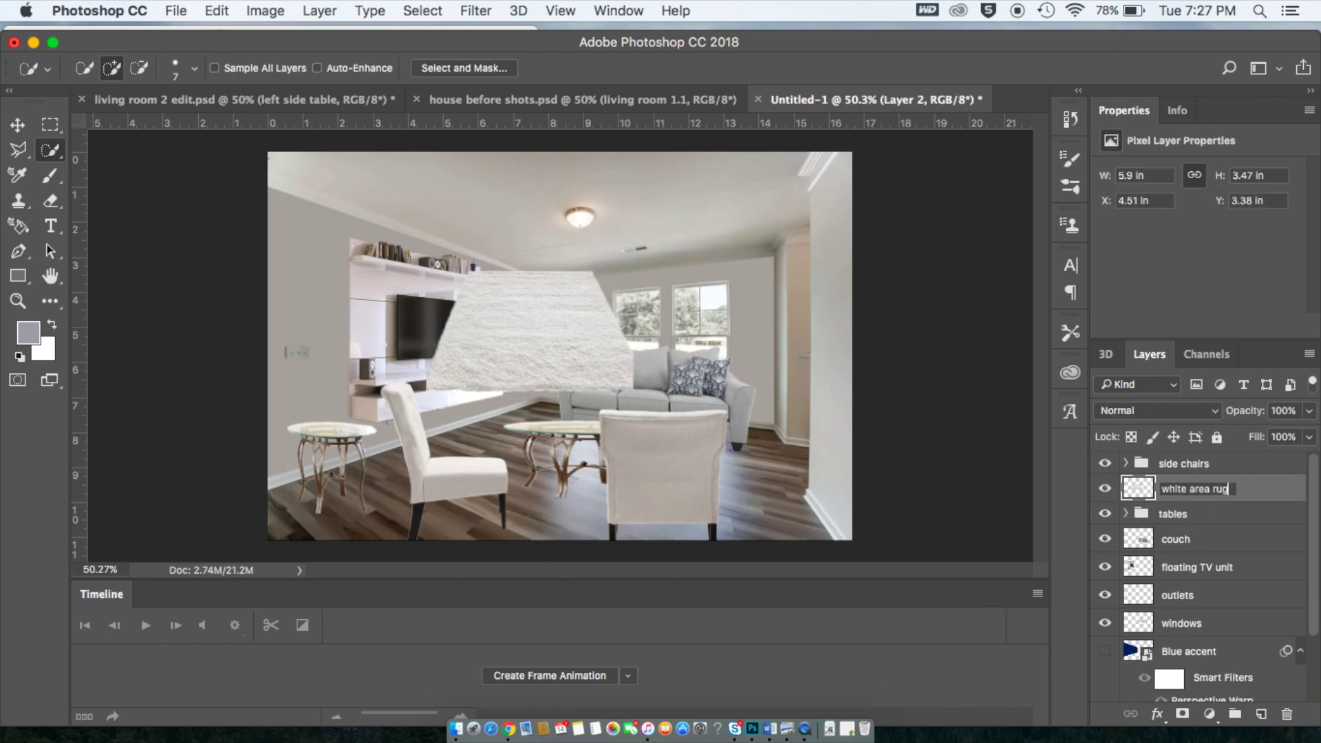
text(white area rug)
key(Return)
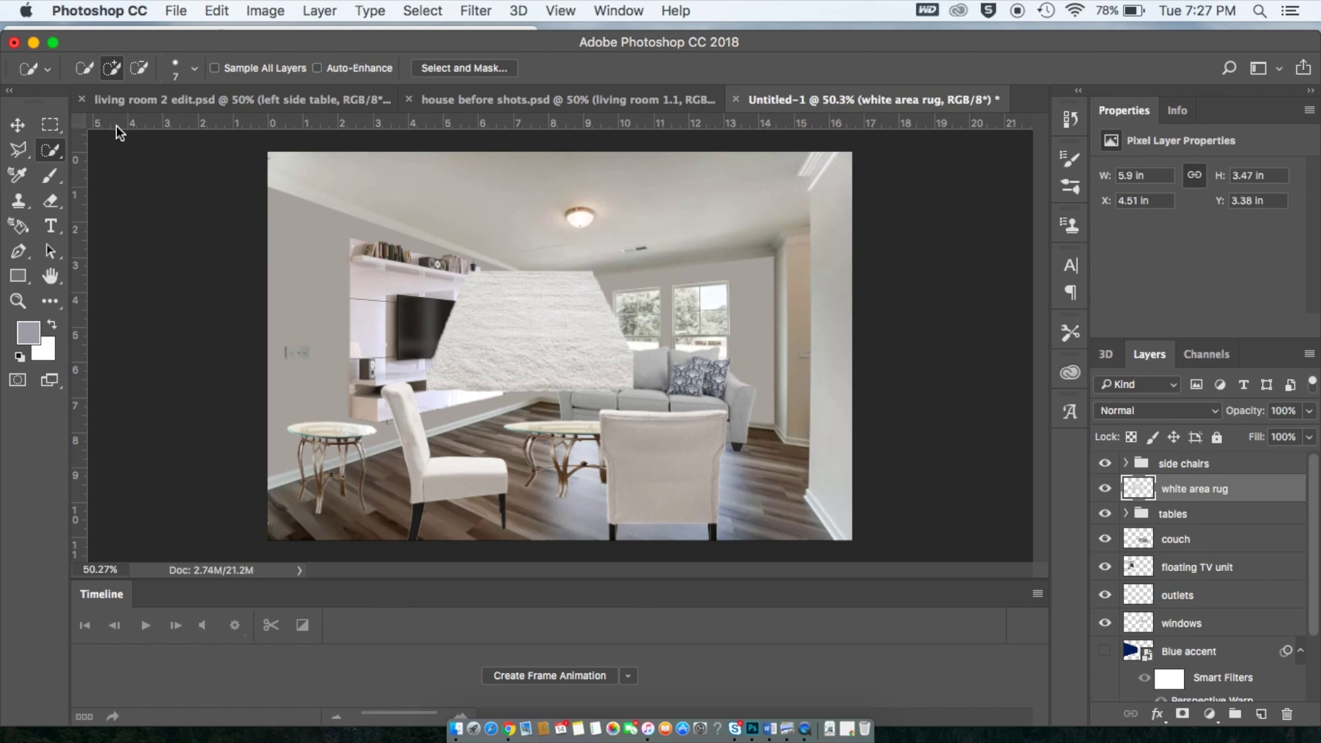
Move the rug onto the floor between the chairs and place its layer below the tables group.
click(18, 124)
drag(507, 314, 560, 468)
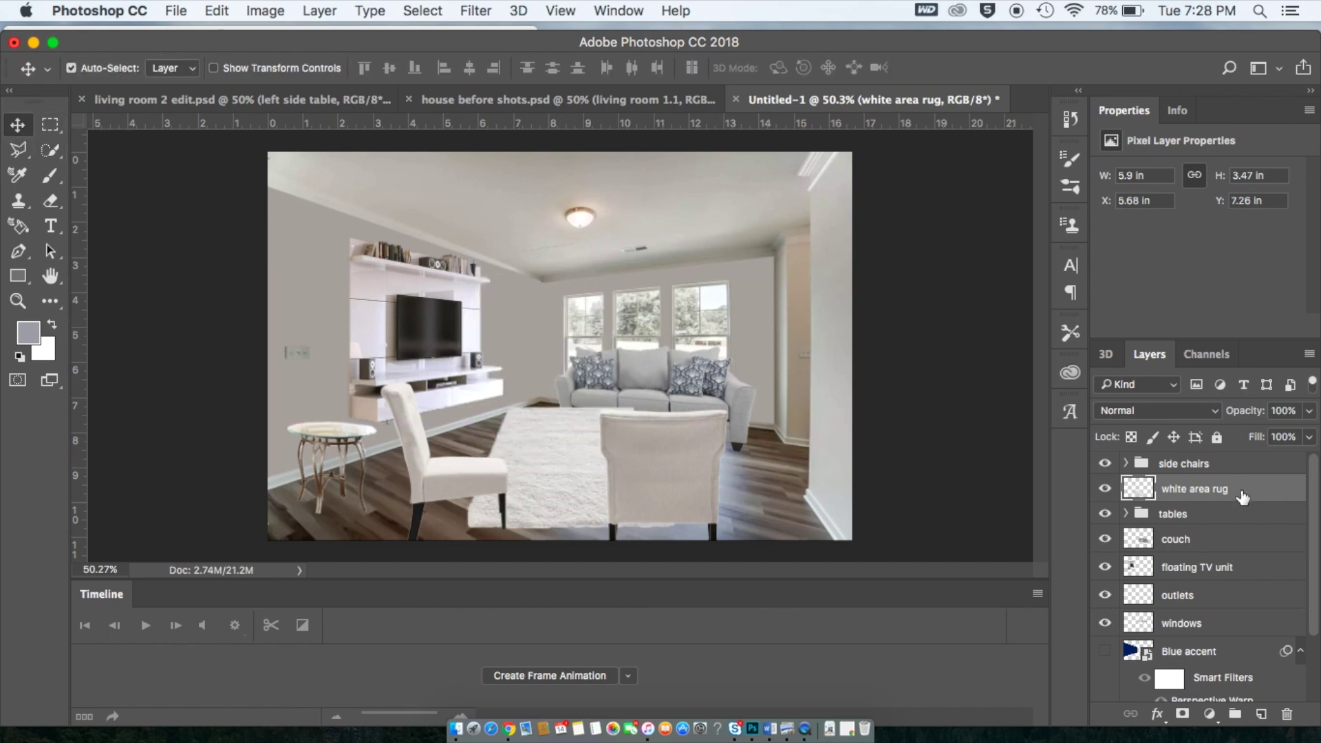
drag(1244, 502, 1270, 527)
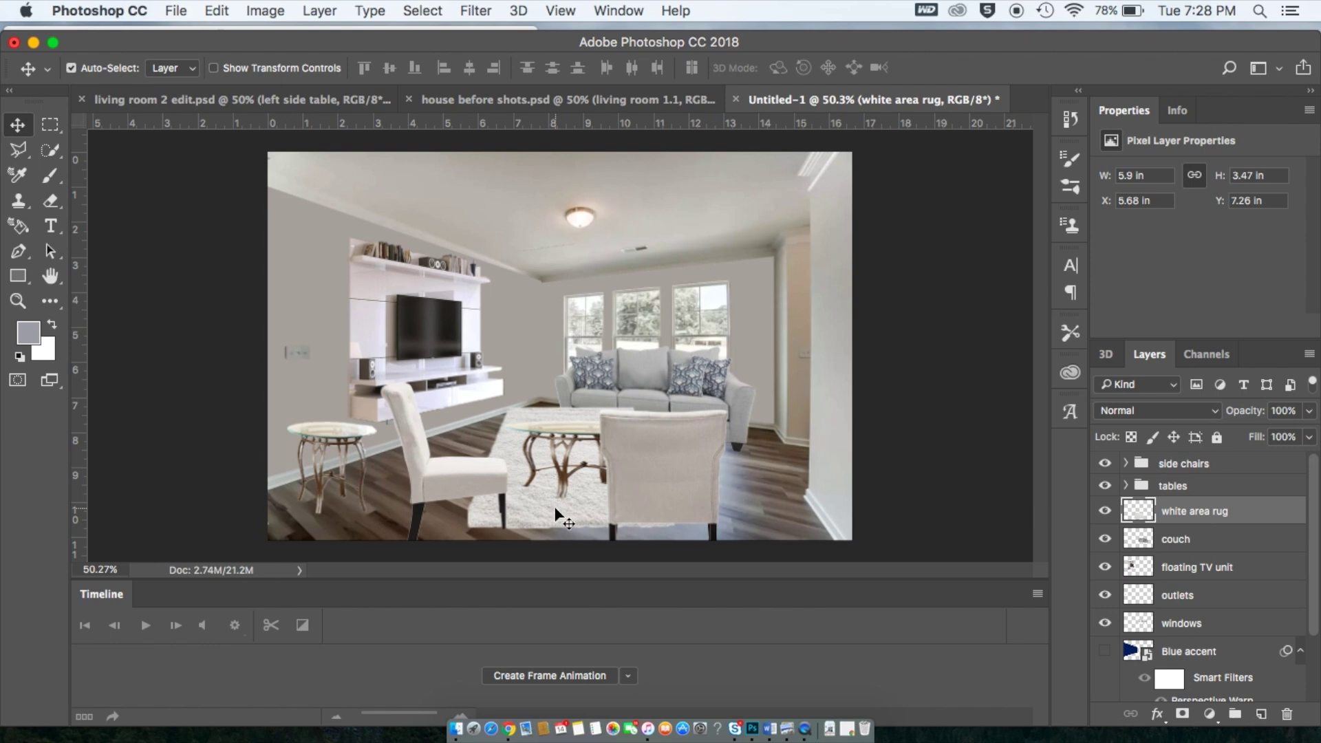
Enlarge the rug, rotate it about 13 degrees and move it up over the TV wall, clear of the chairs.
key(super+t)
drag(717, 402, 745, 406)
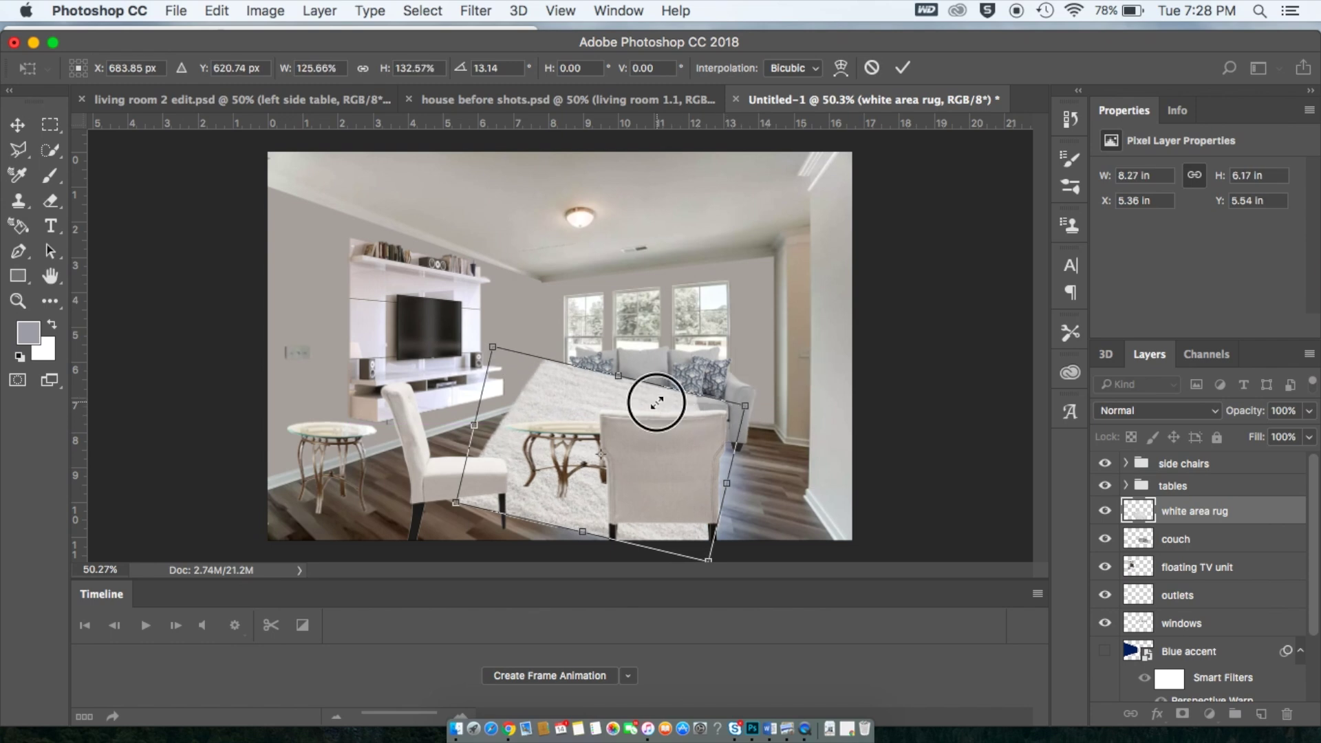
drag(657, 404, 535, 250)
key(Return)
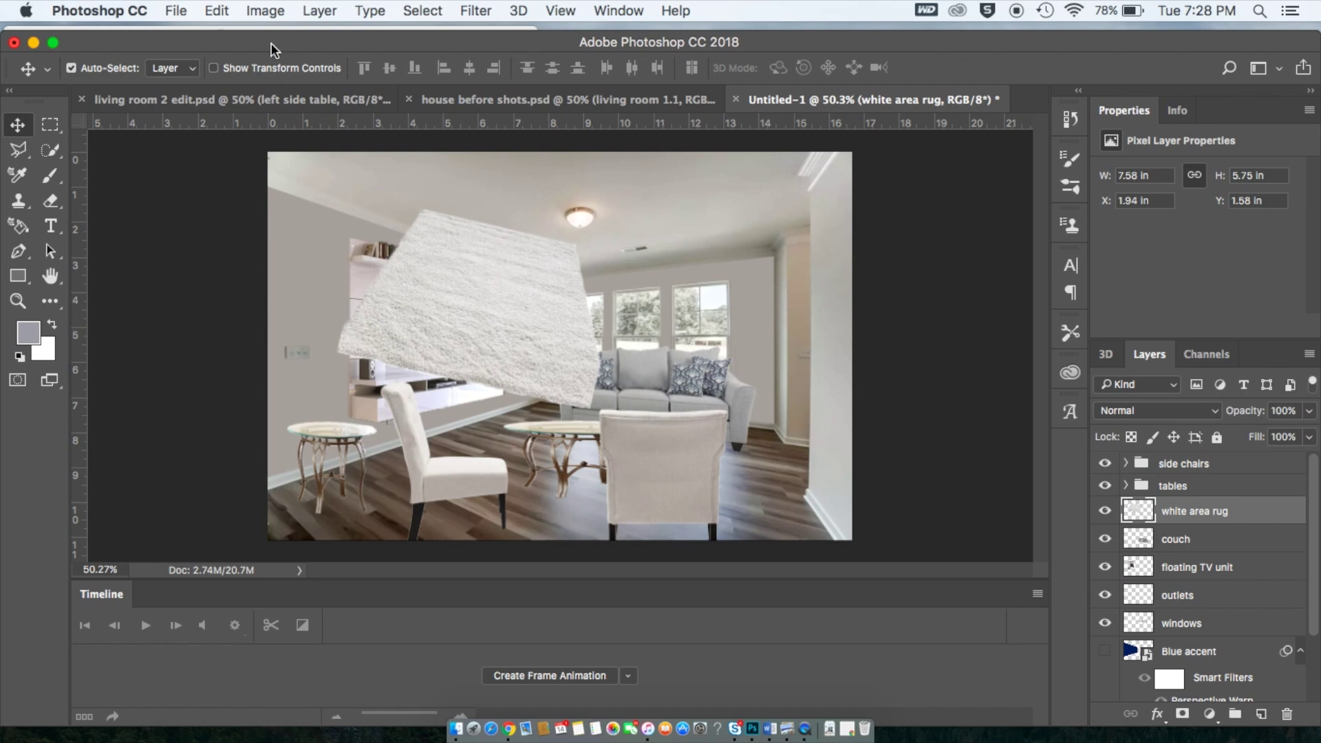
Start a Perspective Warp on the rug and fit the layout grid's corners around it.
click(216, 10)
click(260, 405)
mouse_move(421, 207)
mouse_down()
mouse_move(596, 271)
mouse_move(589, 407)
mouse_up()
drag(421, 408, 334, 355)
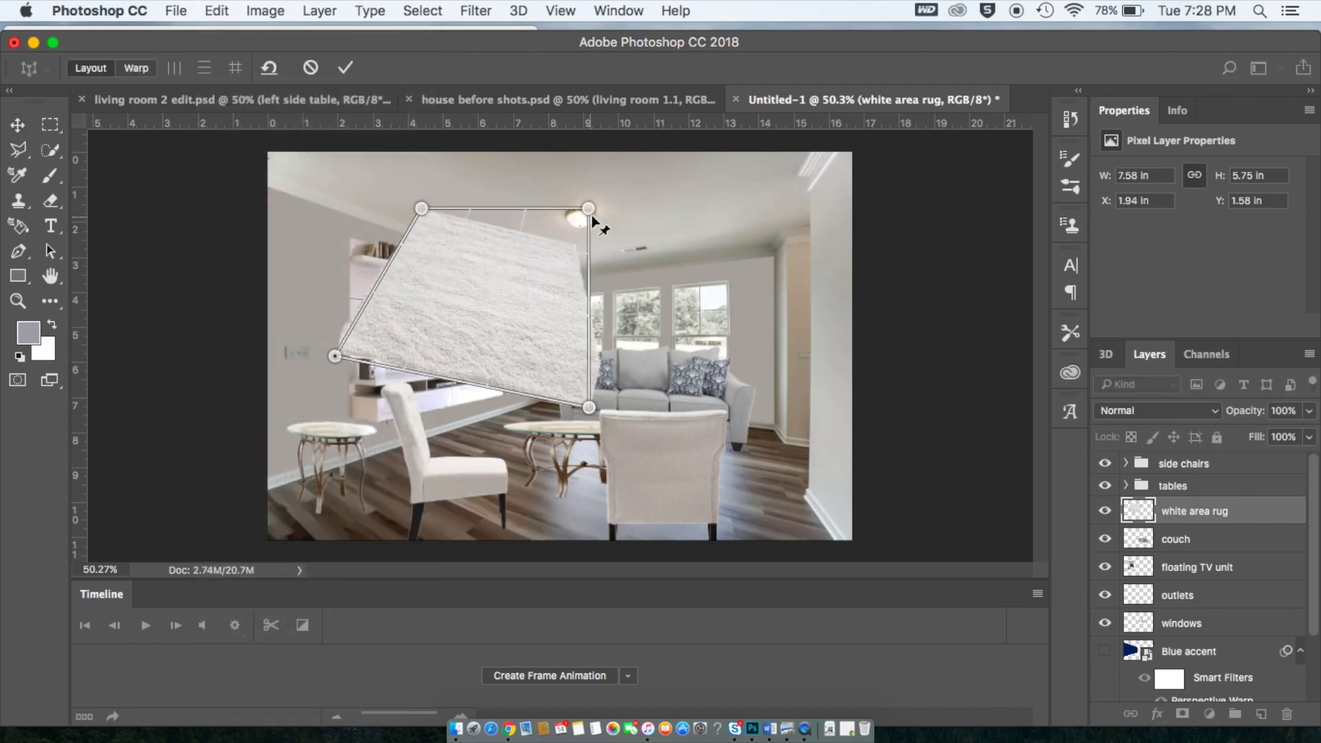
Warp the rug's four corners so it lies in floor perspective beneath the coffee table and both chairs.
drag(589, 408, 695, 554)
drag(334, 355, 386, 514)
drag(589, 208, 758, 479)
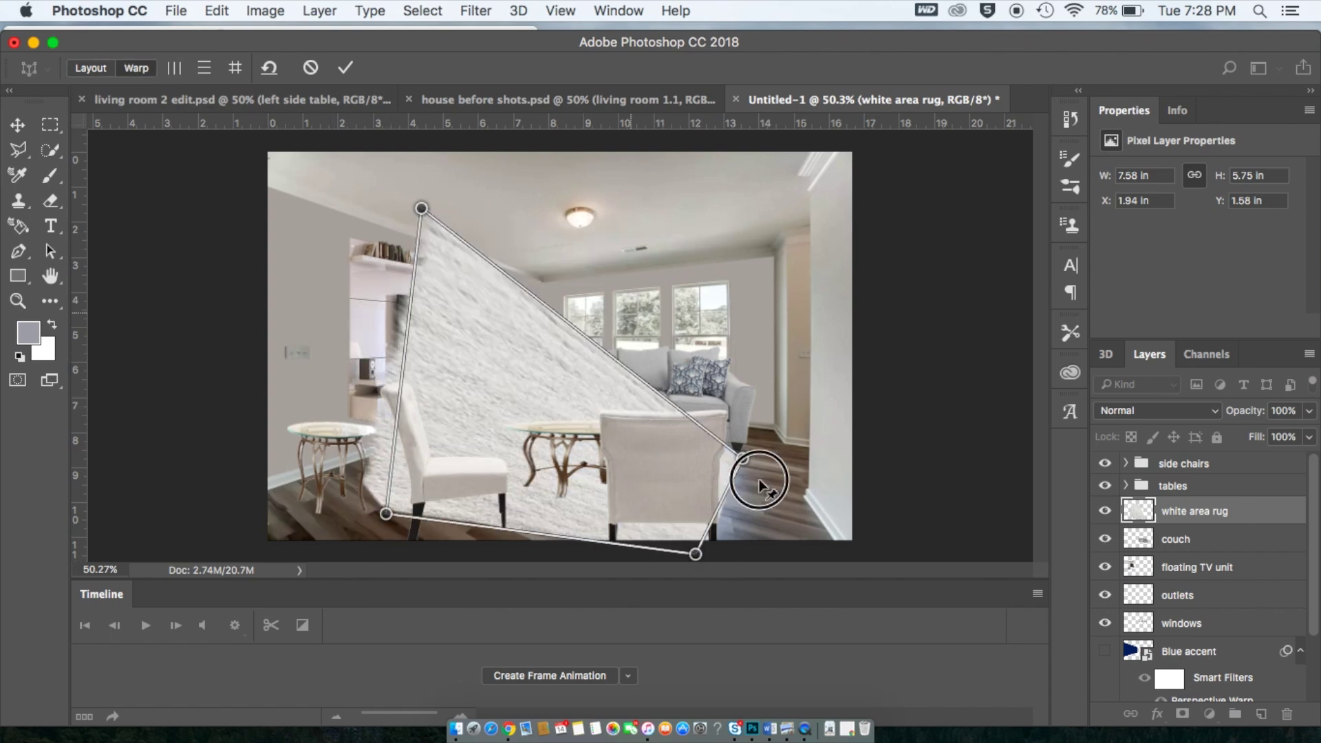
drag(421, 208, 560, 418)
drag(743, 460, 739, 439)
drag(695, 554, 698, 581)
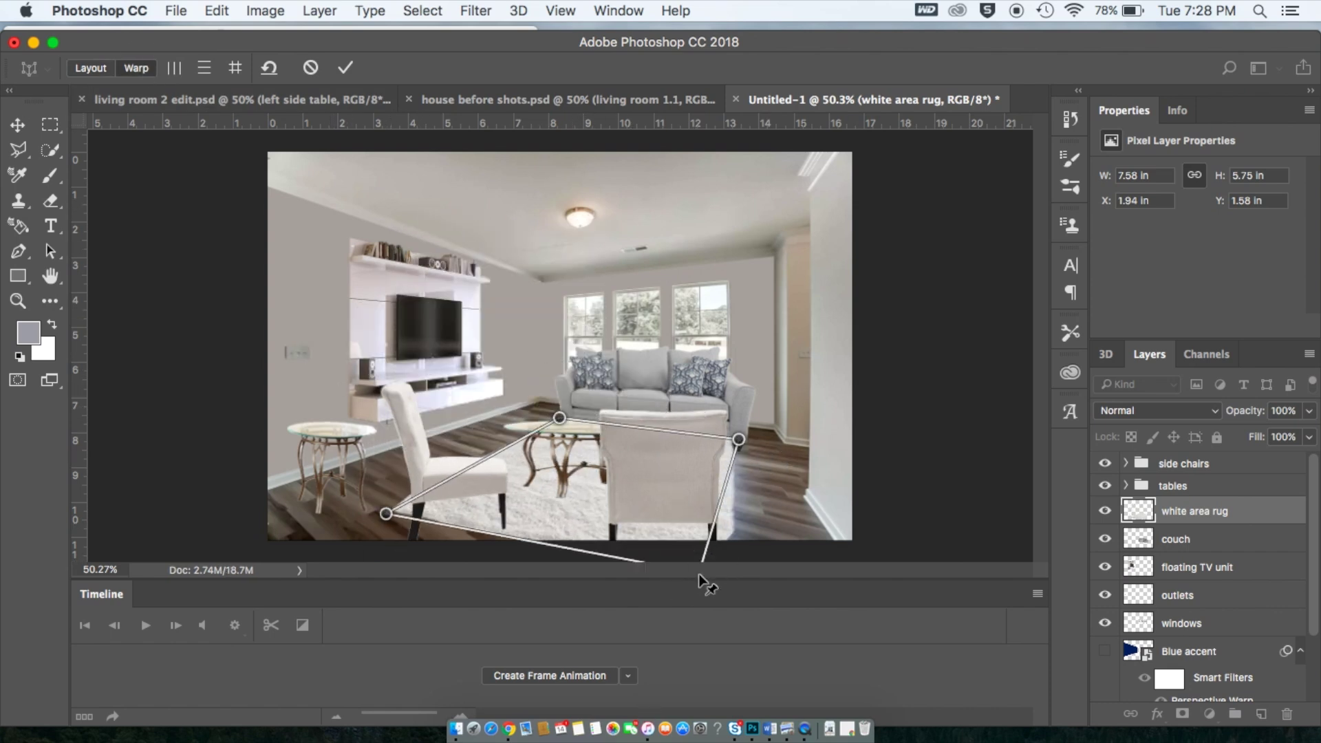
drag(559, 418, 558, 412)
drag(386, 514, 371, 492)
drag(562, 509, 543, 505)
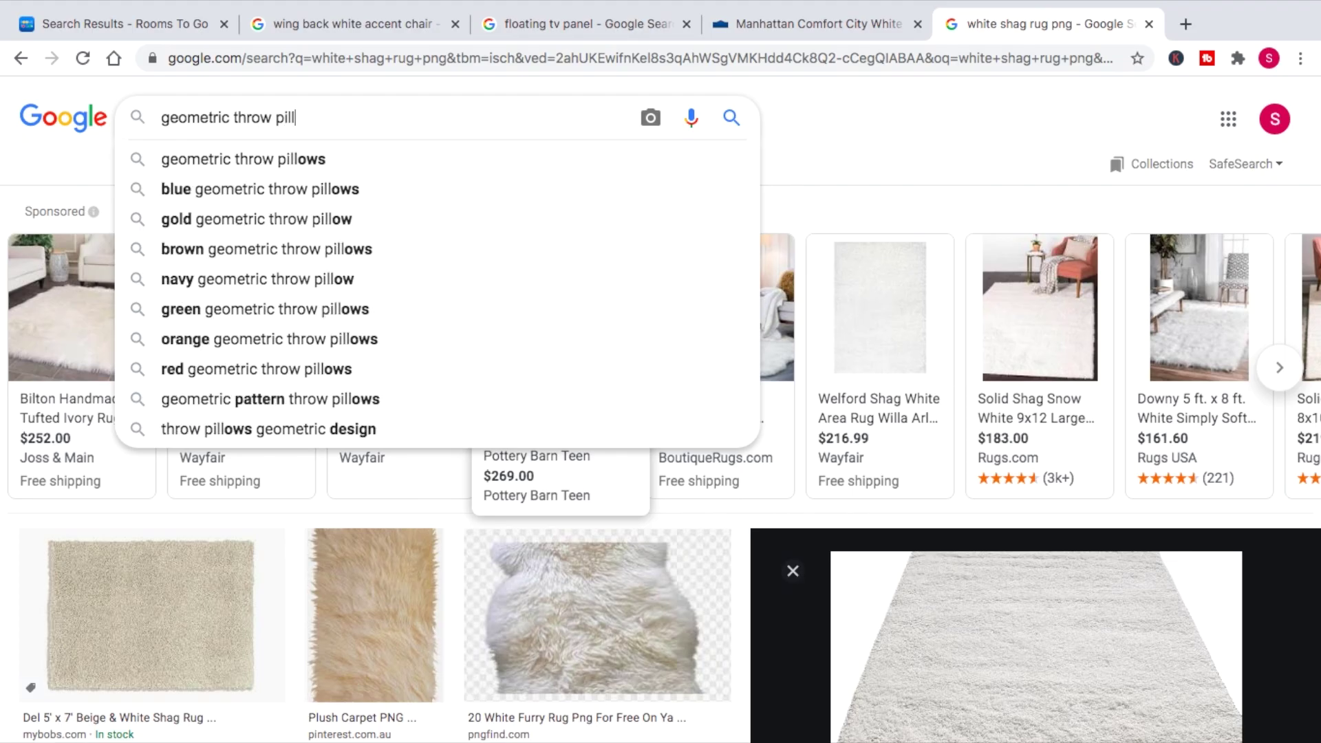
Search Google Images for "geometric throw pillows" and browse the results.
text(ows)
key(Return)
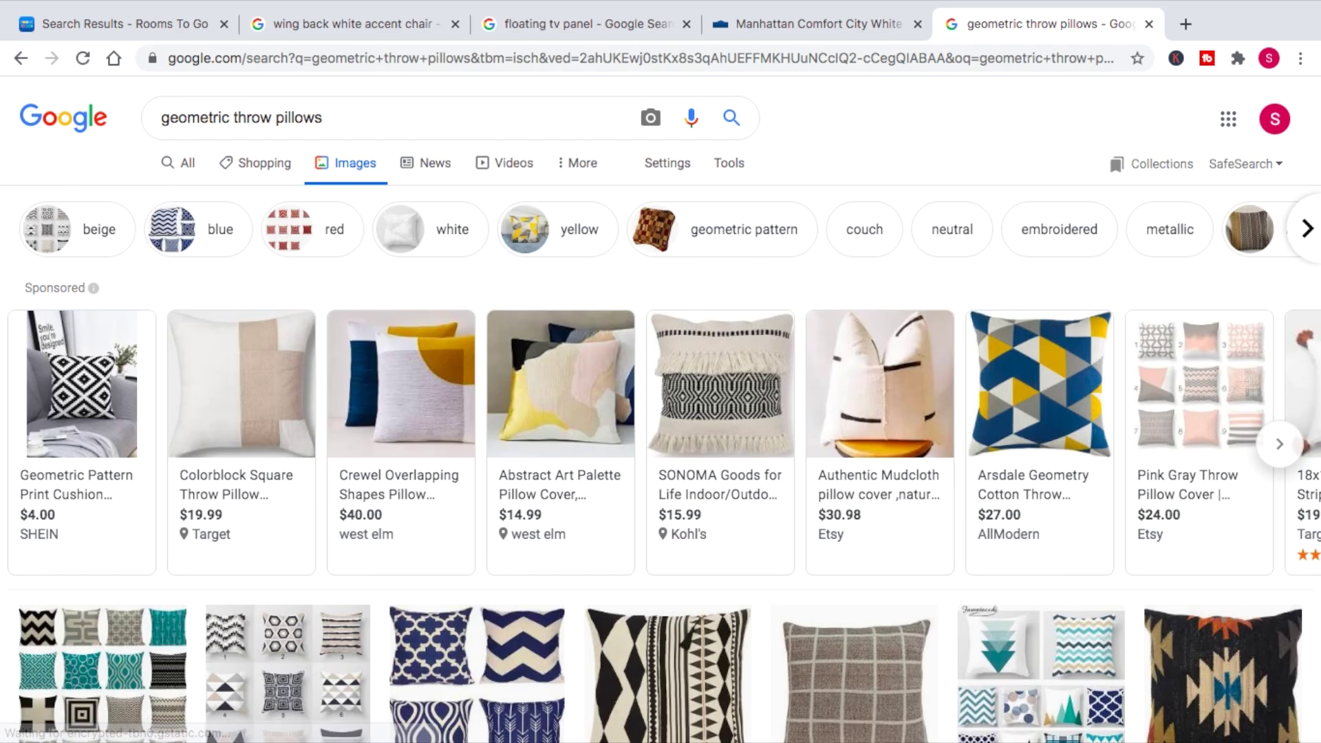
scroll(661, 413, down, 15)
scroll(660, 413, down, 5)
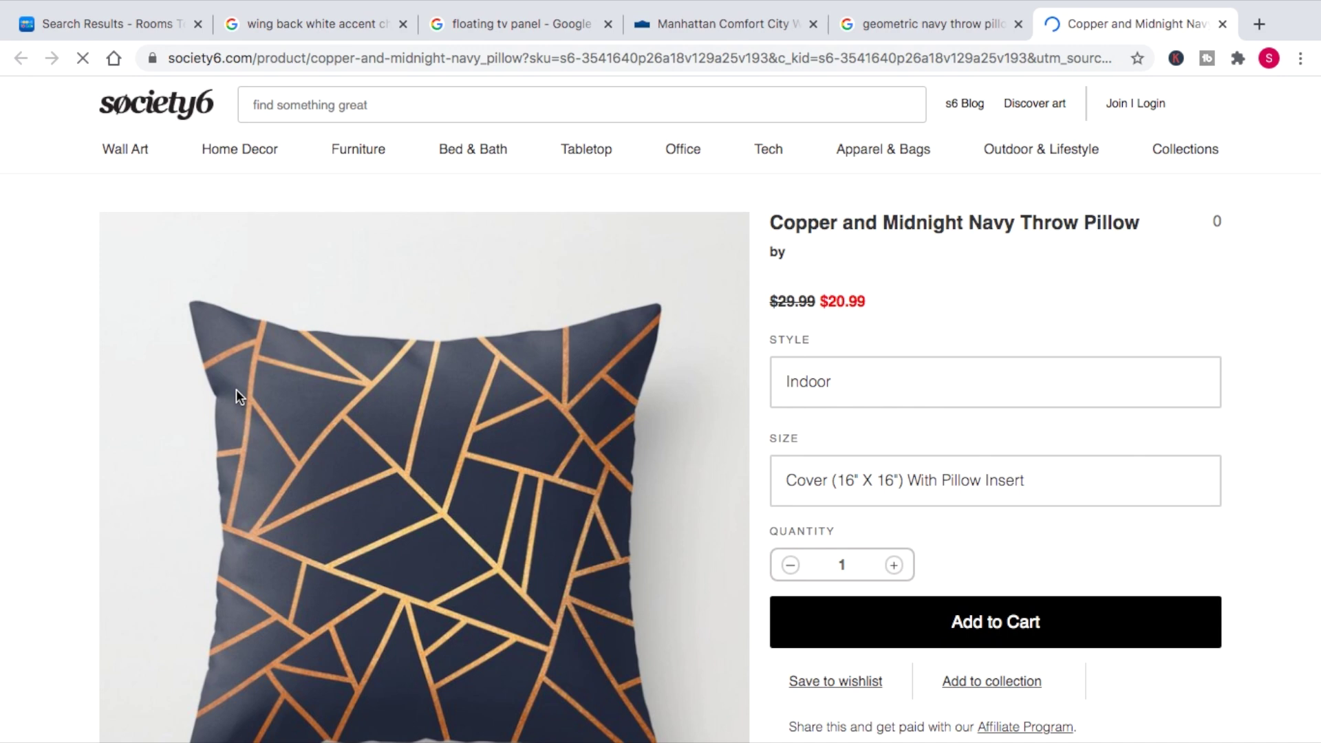
Copy the Copper and Midnight Navy Throw Pillow photo from Society6, switch to Photoshop and paste it into the room.
scroll(236, 389, down, 2)
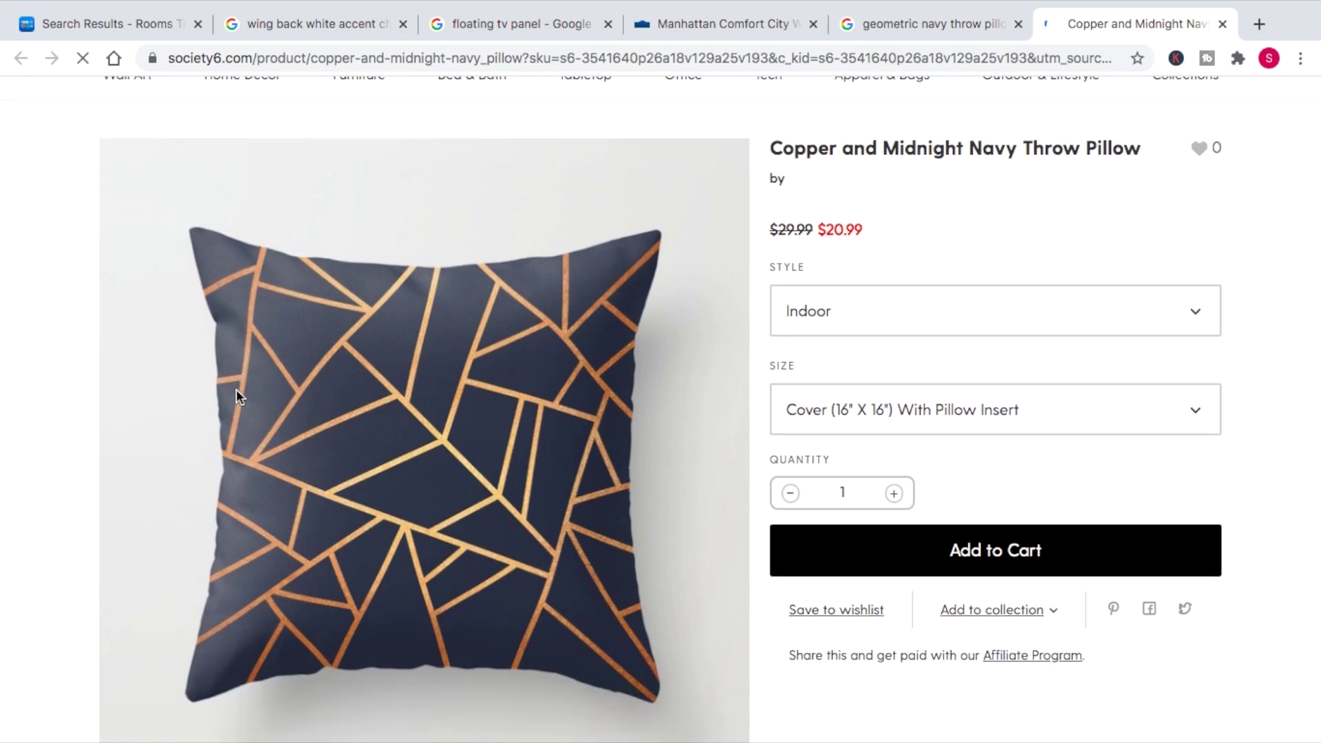
right_click(335, 400)
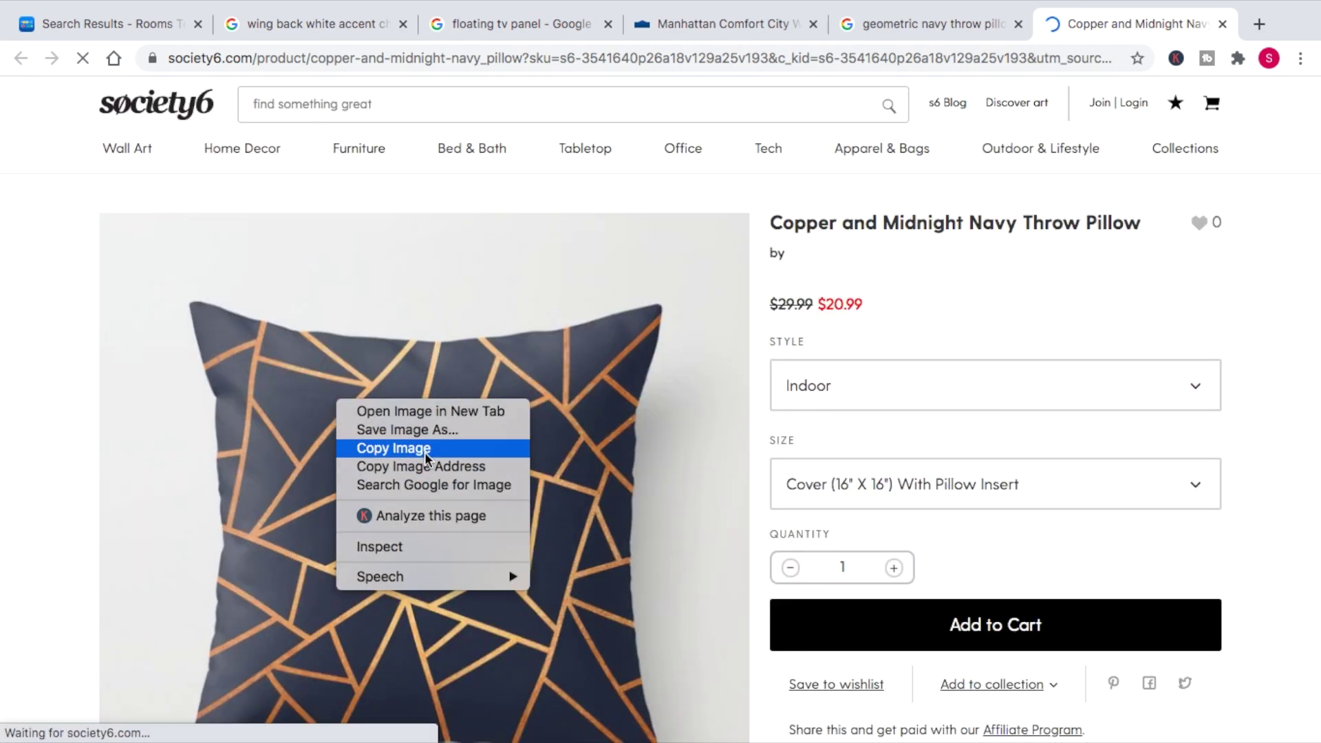
click(423, 449)
key(ctrl+Left)
key(super+v)
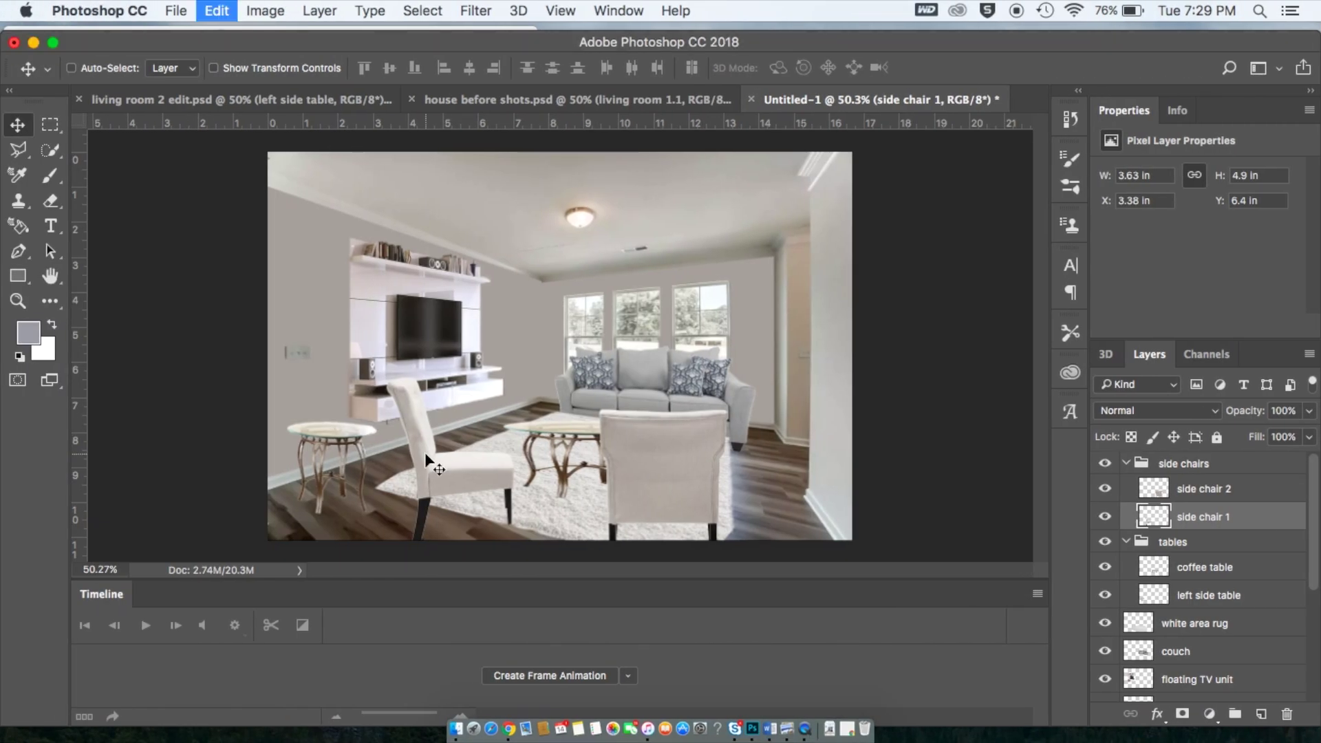
Shift the pillow photo over the TV wall, quick-select the entire navy pillow and copy it to a new layer.
drag(481, 321, 340, 296)
key(w)
drag(315, 212, 381, 229)
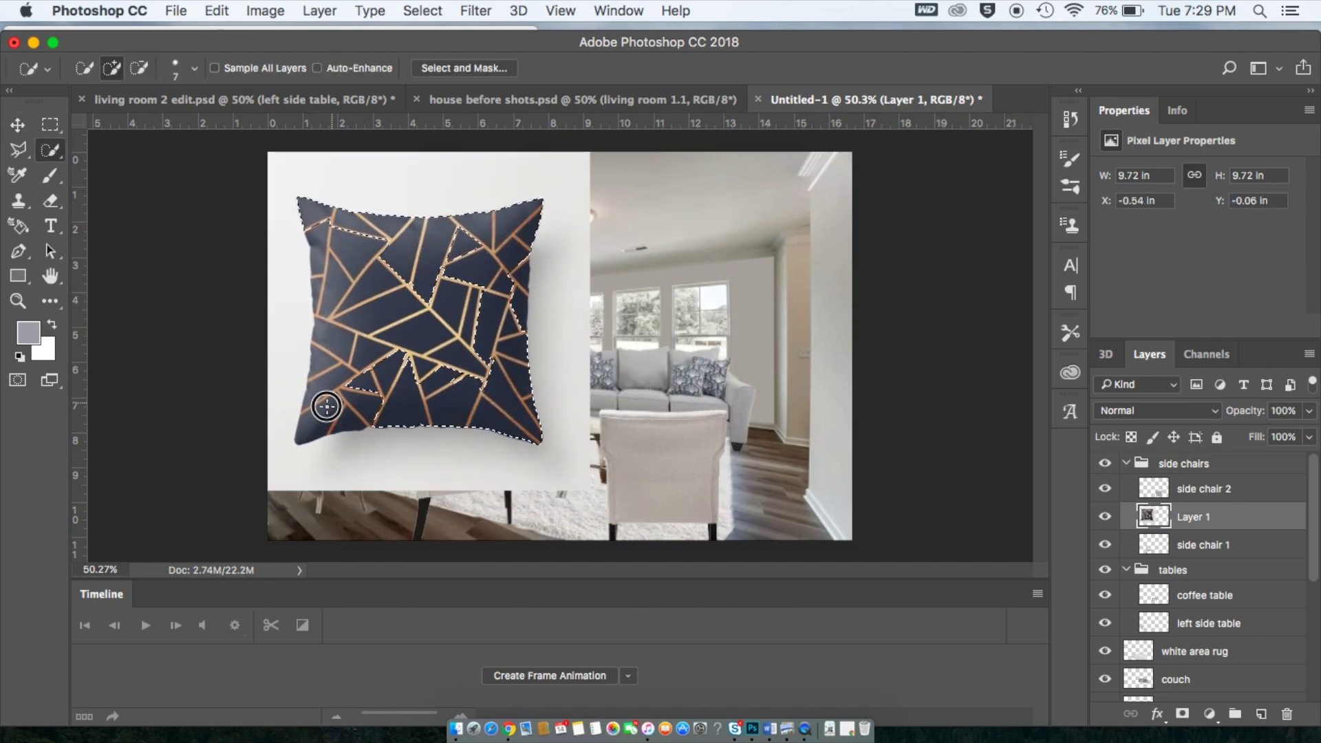
drag(327, 406, 368, 289)
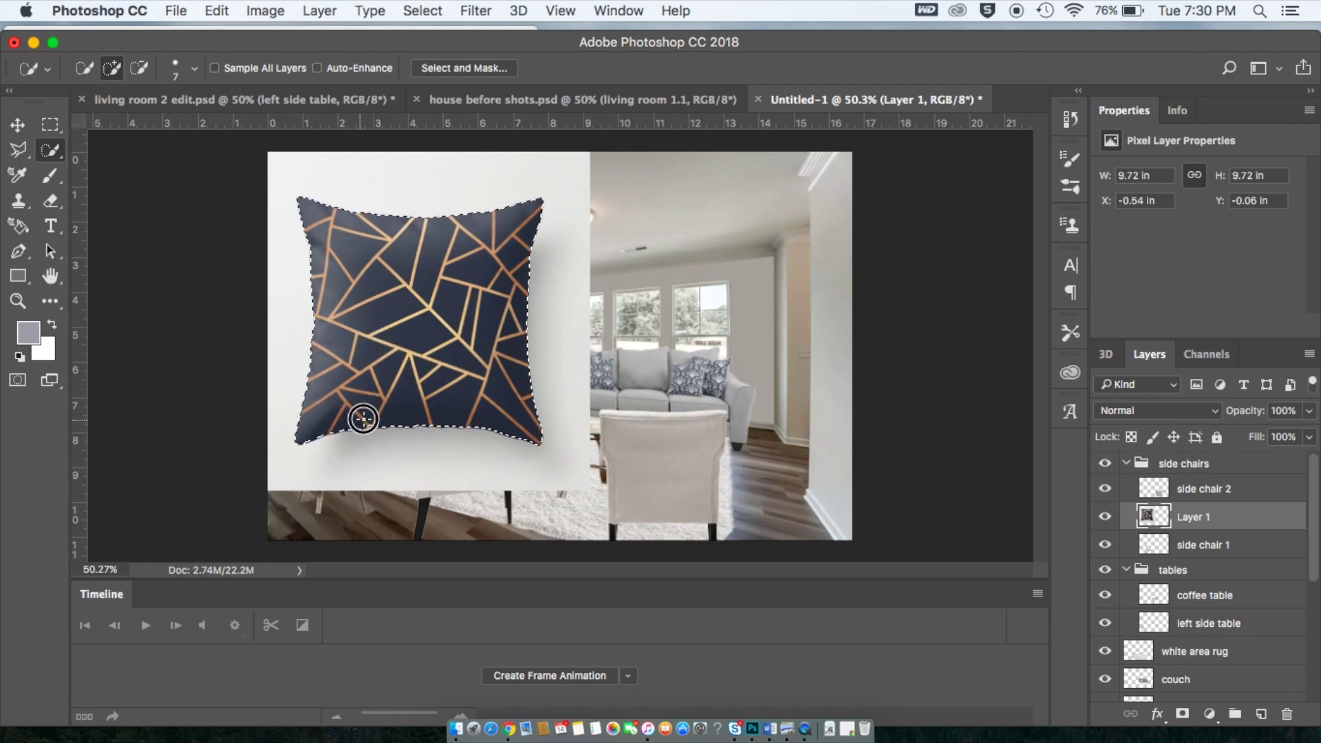
key(super+j)
Delete the original pillow photo layer and rename the cut-out layer to "throw pillow".
click(1205, 545)
key(Delete)
double_click(1204, 516)
text(throw pillow)
key(Return)
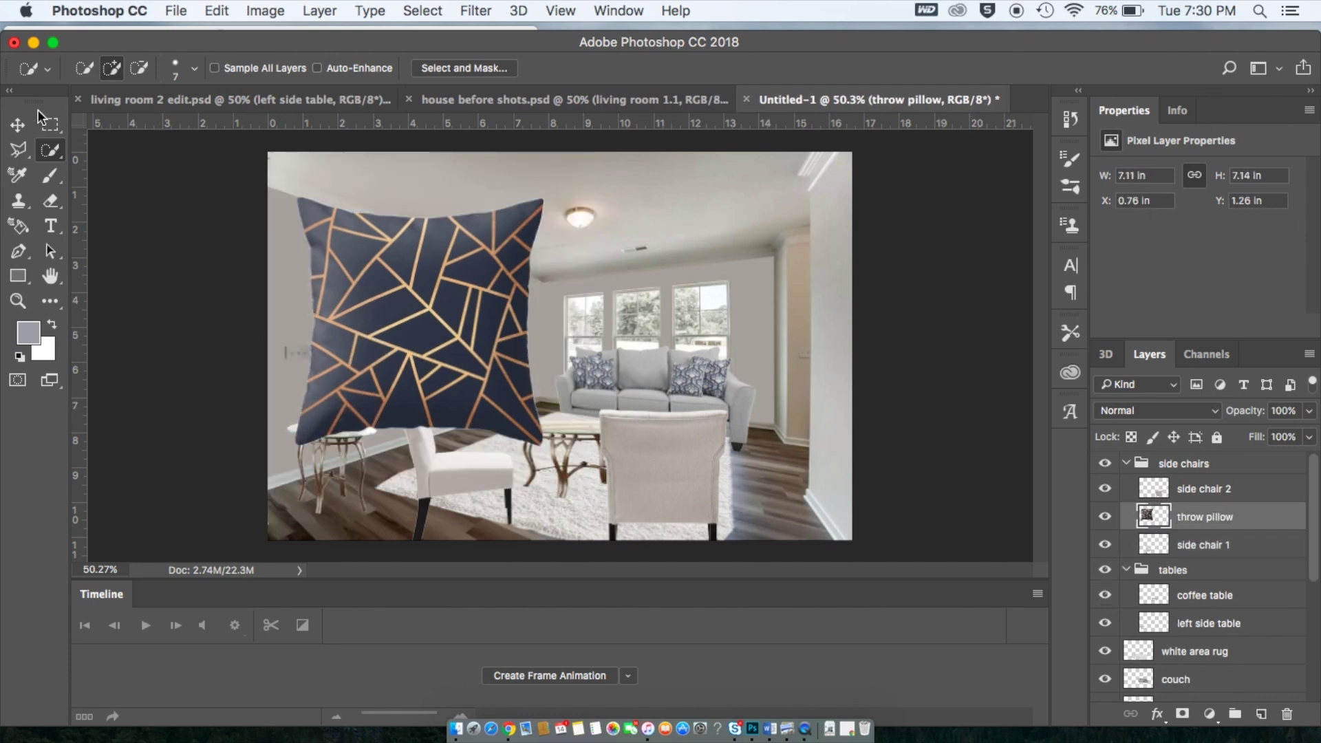
Scale the throw pillow down to about 1.1 by 1.17 in, rotate it to fit and place copies at both ends of the couch.
key(super+t)
drag(569, 162, 413, 348)
drag(358, 399, 660, 388)
drag(708, 319, 731, 351)
key(Return)
key(super+t)
key(Return)
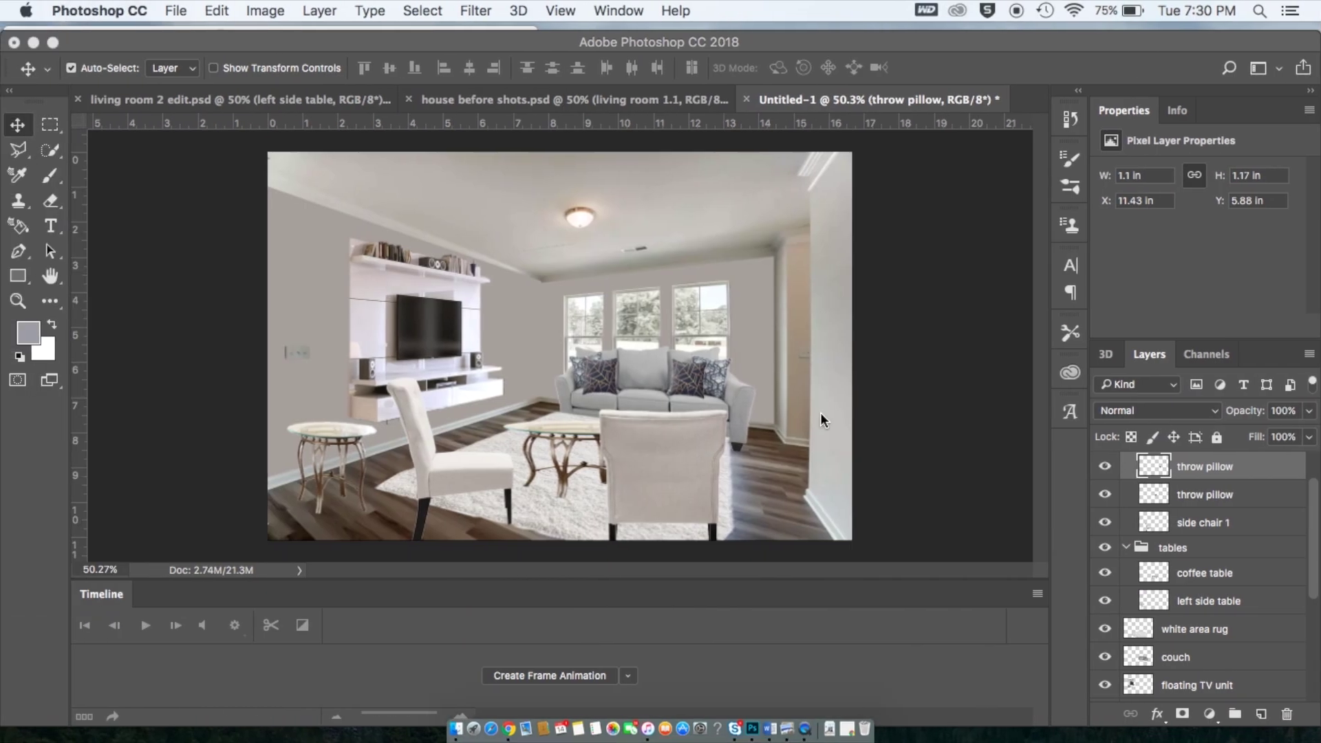
Paste the white throw pillow photo, copy the selected pillow to its own layer and delete the original photo layer.
key(super+v)
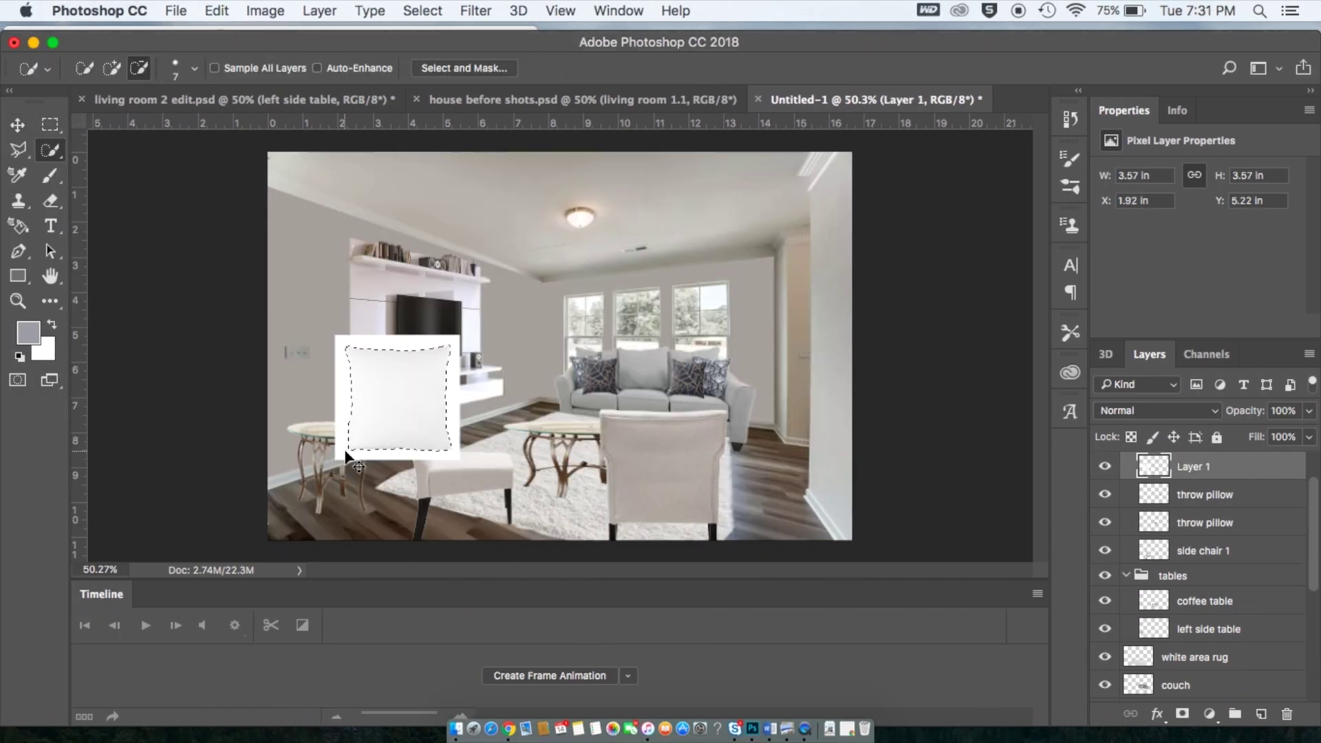
key(super+c)
key(super+v)
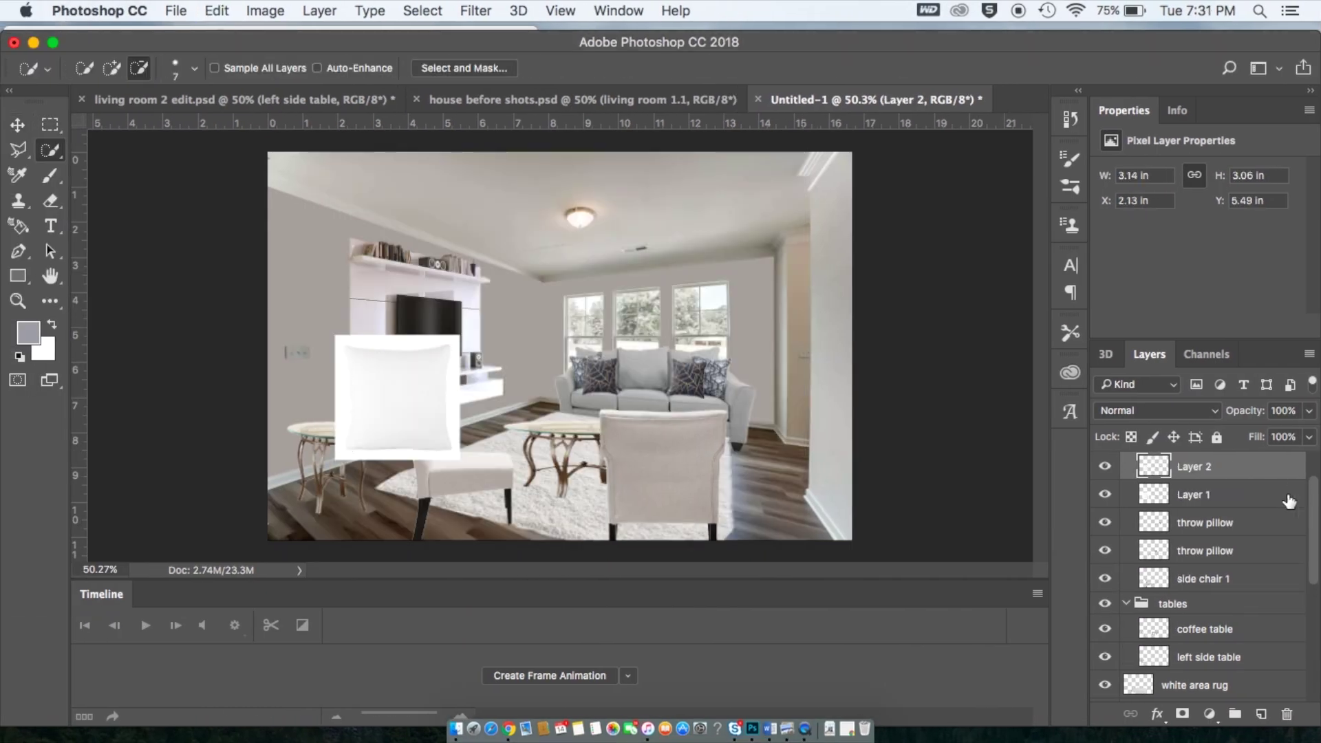
click(1289, 500)
key(Delete)
Rename the cut-out pillow layer to "white throw pillow".
double_click(1192, 468)
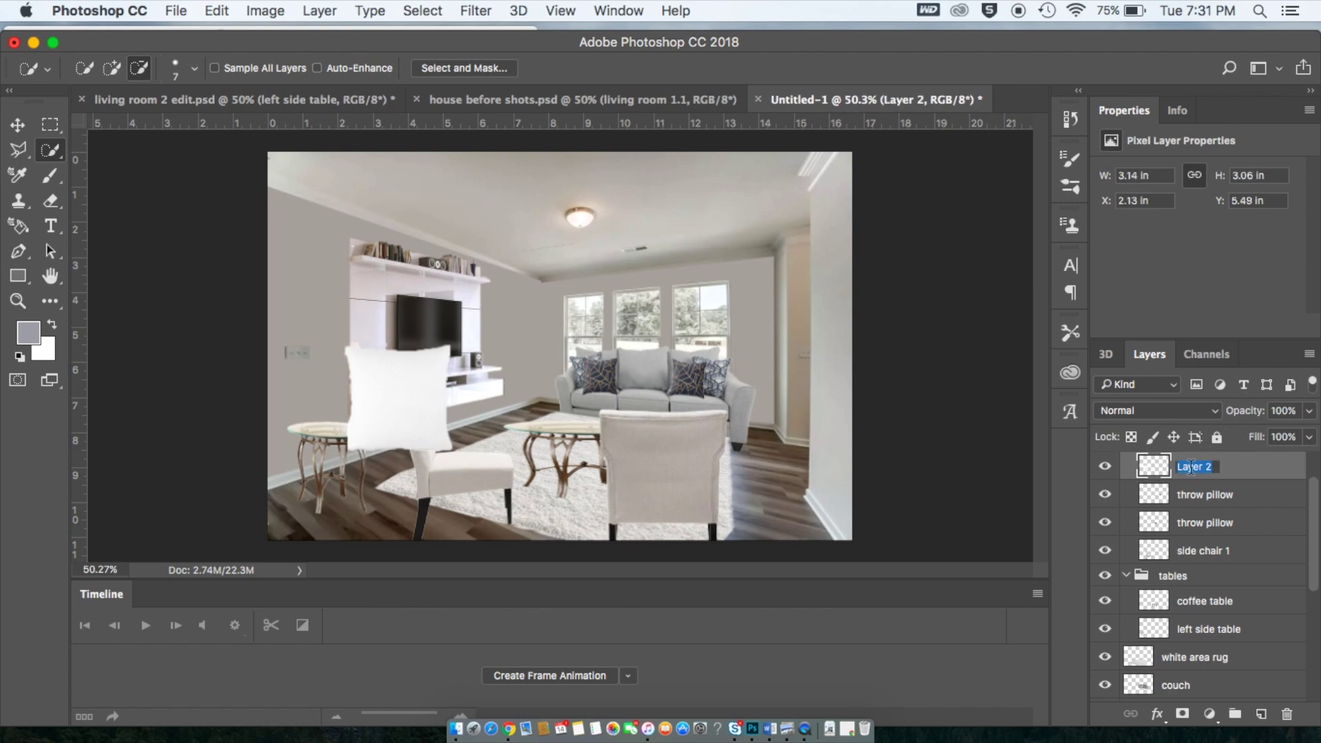
text(white throw pillo)
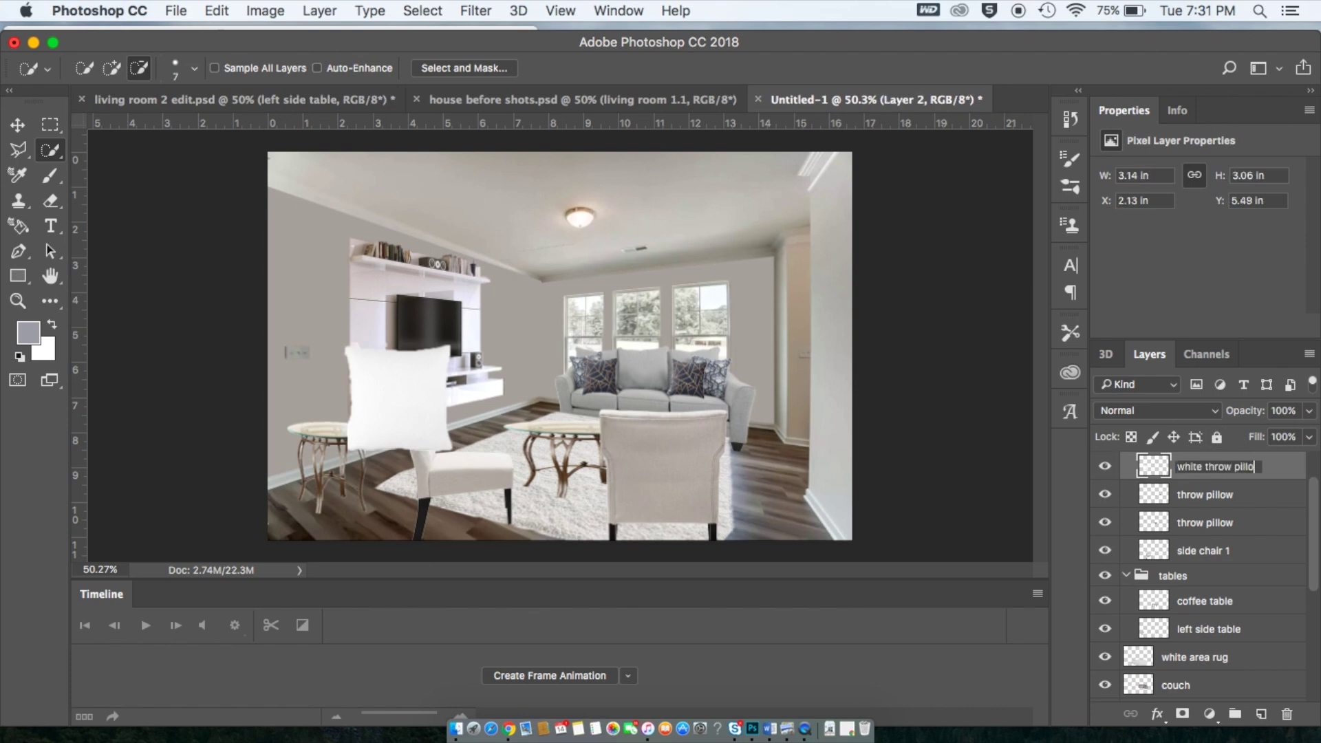
text(w)
key(Return)
Move the white throw pillow onto the left end of the couch and scale it down to fit.
click(18, 126)
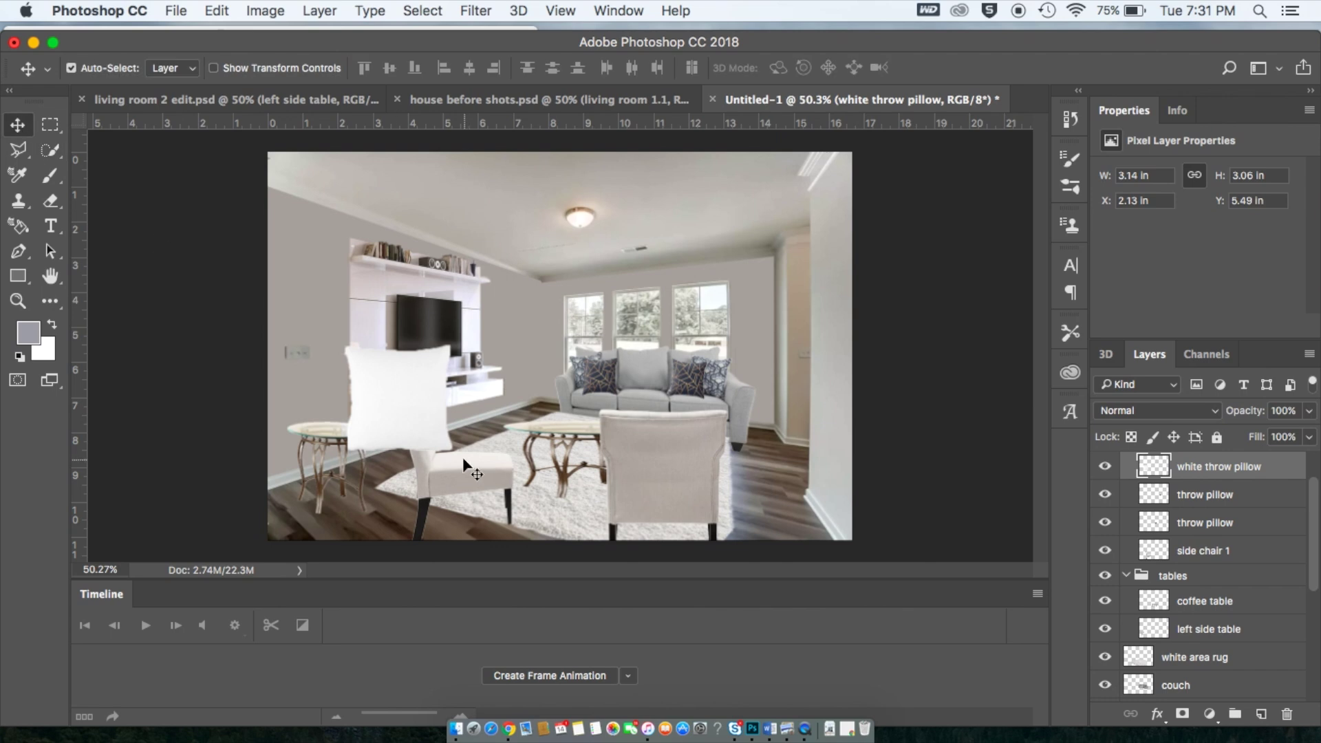
drag(404, 393, 587, 387)
key(super+t)
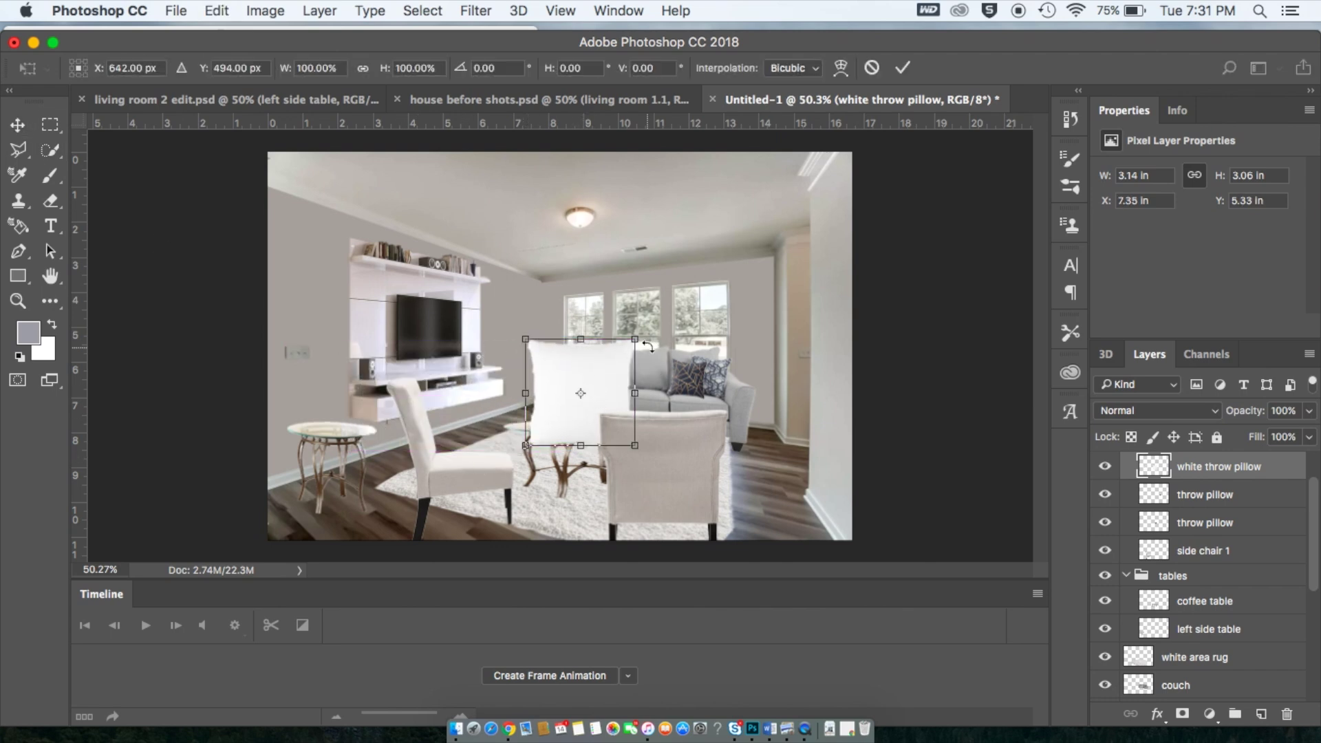
drag(633, 338, 593, 367)
key(Return)
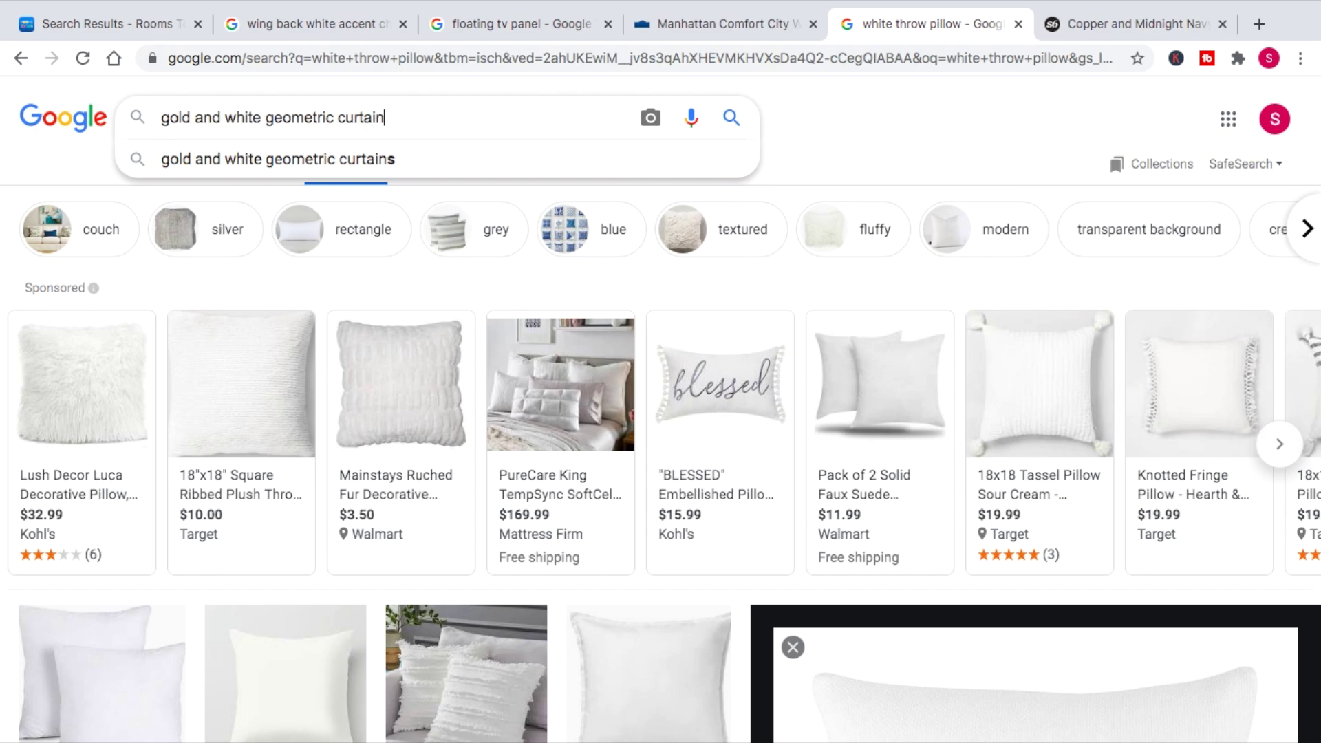
In Chrome, search Google Images for "gold and white geometric curtains" and copy the Society6 gold geometric curtain image.
text(s)
key(Return)
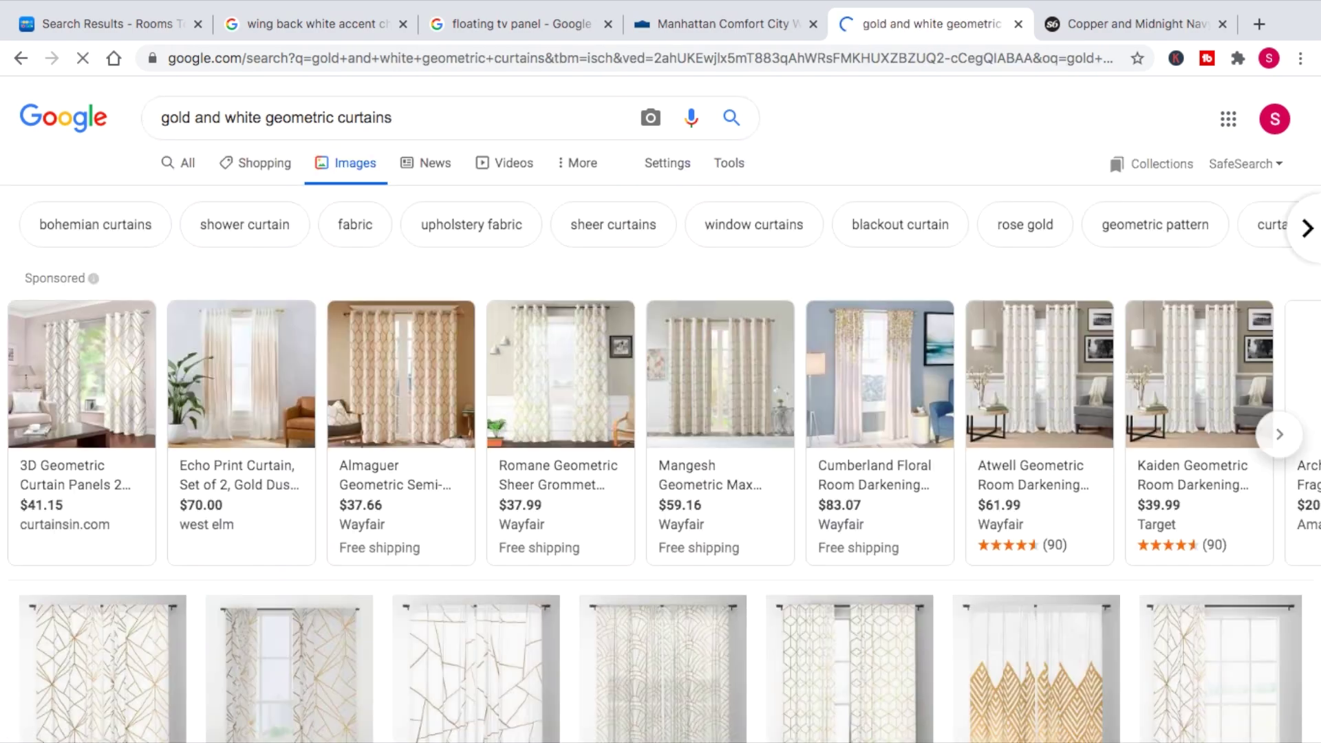
scroll(135, 513, down, 2)
click(136, 512)
right_click(920, 389)
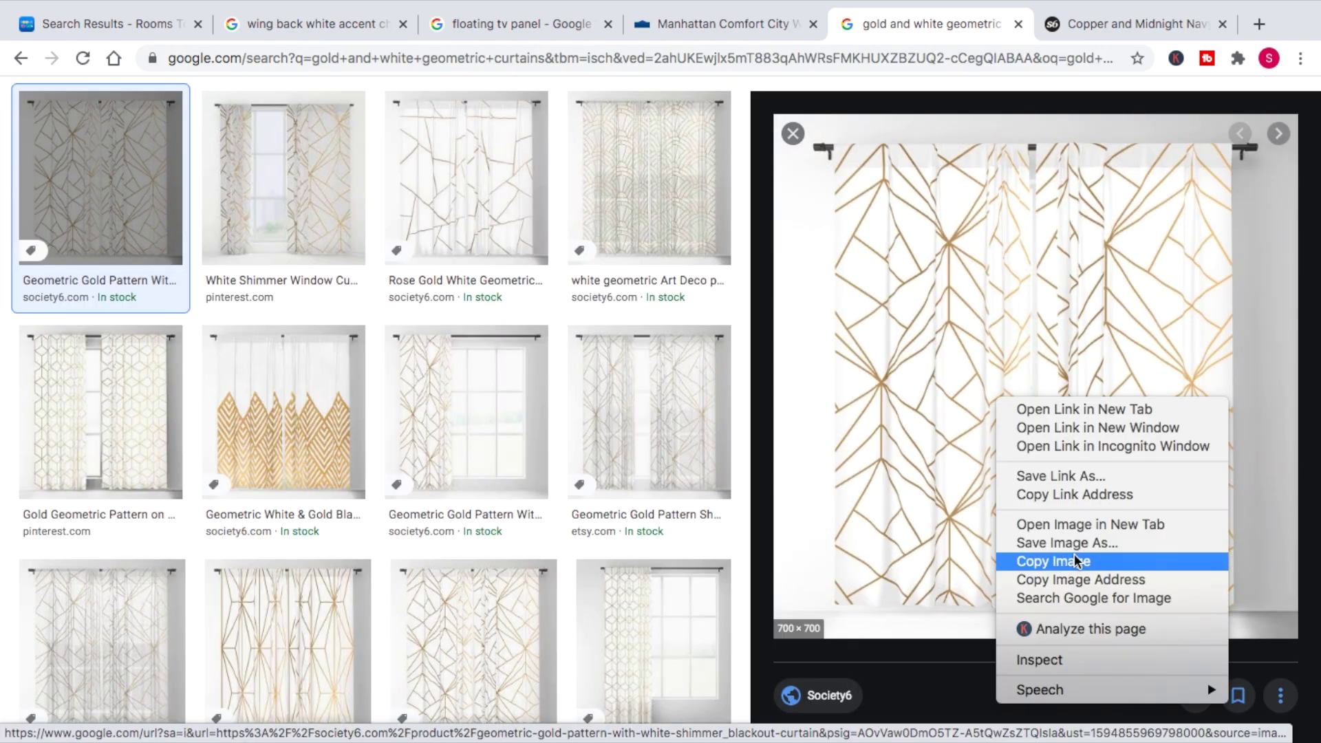
click(1082, 557)
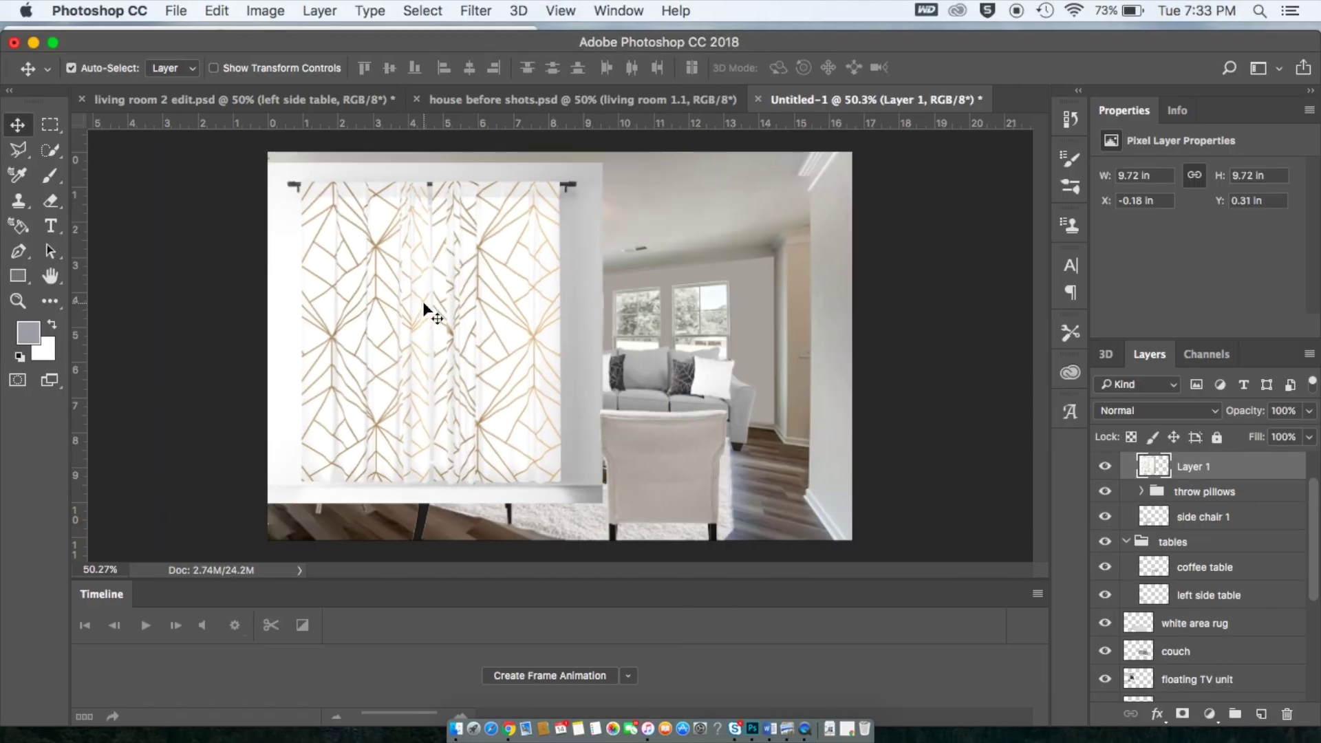
Cut the pasted curtains out of their background and transform them to about 5.68 by 4.54 in to match the room's perspective.
click(50, 150)
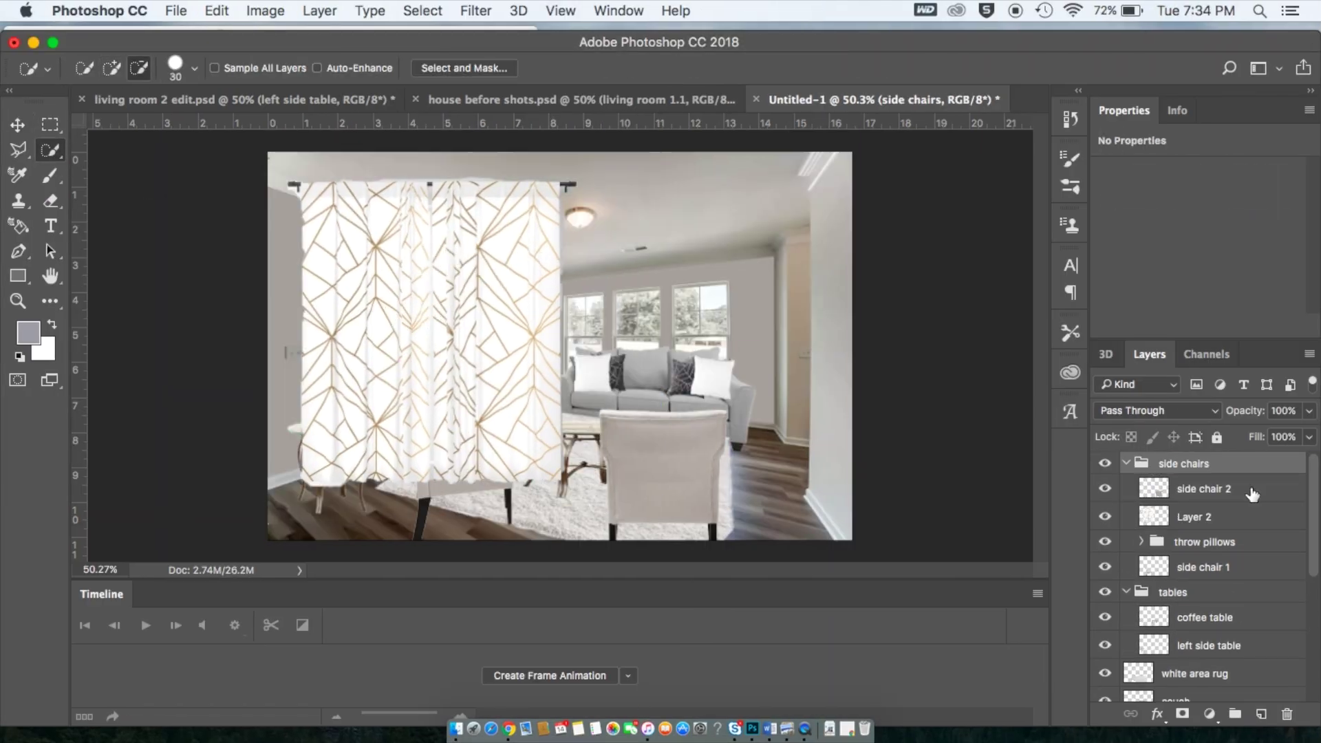
key(v)
click(354, 243)
key(ctrl+t)
mouse_move(597, 169)
mouse_down()
mouse_move(729, 334)
mouse_move(729, 289)
mouse_up()
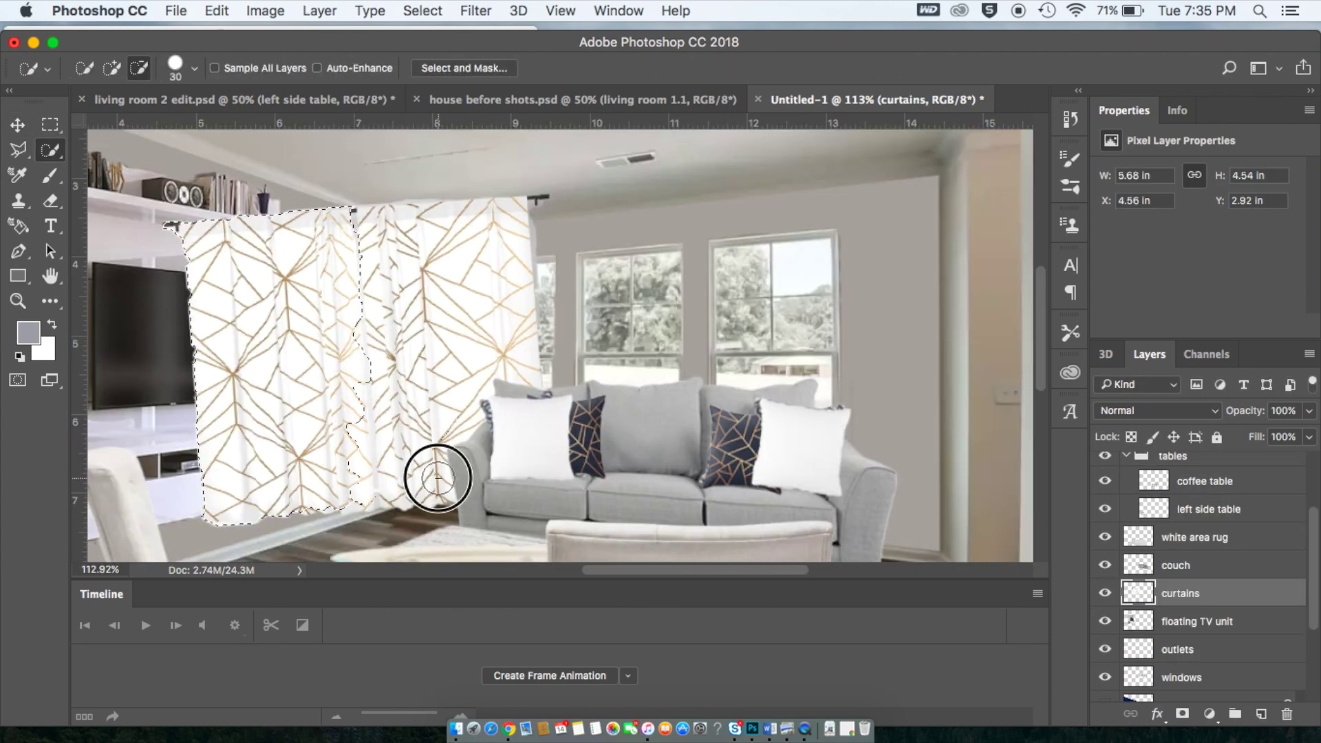
Refine the selection to the left half of the curtains and copy it to a new layer named "left curtain".
drag(437, 472, 352, 390)
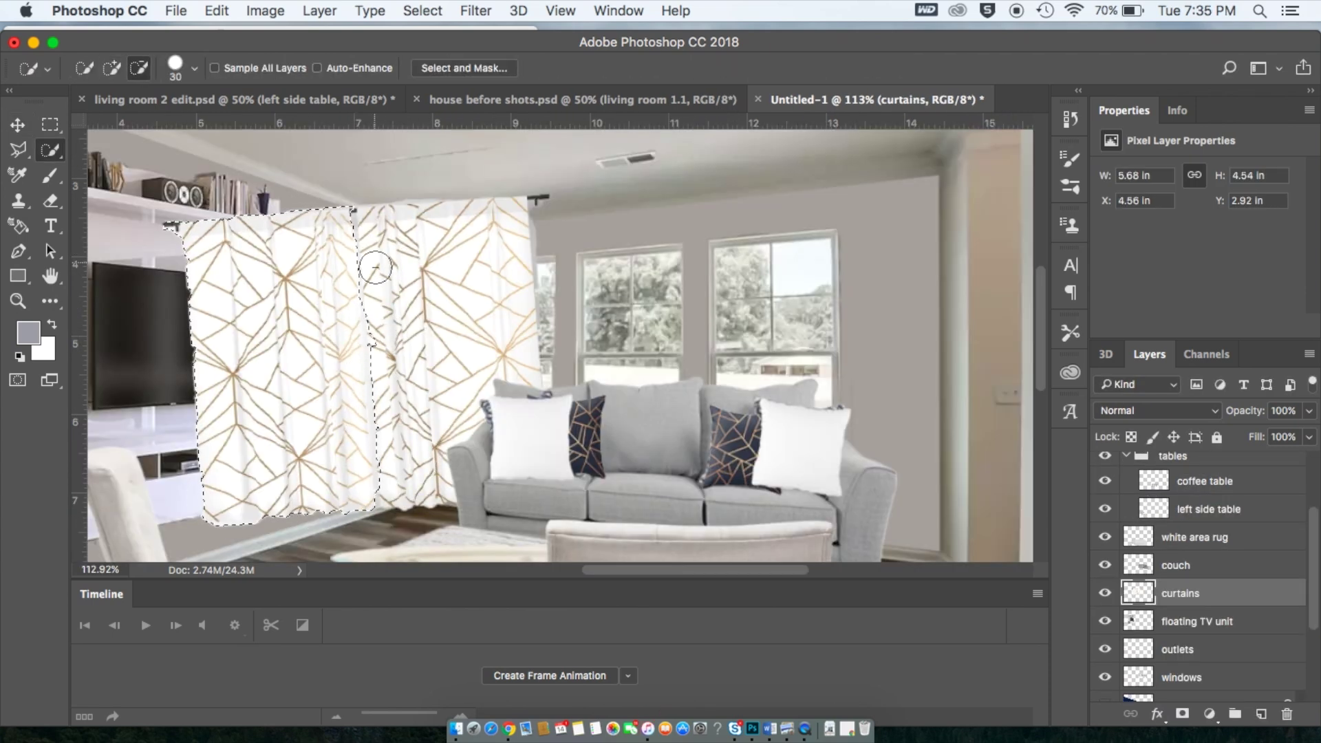
key(ctrl+j)
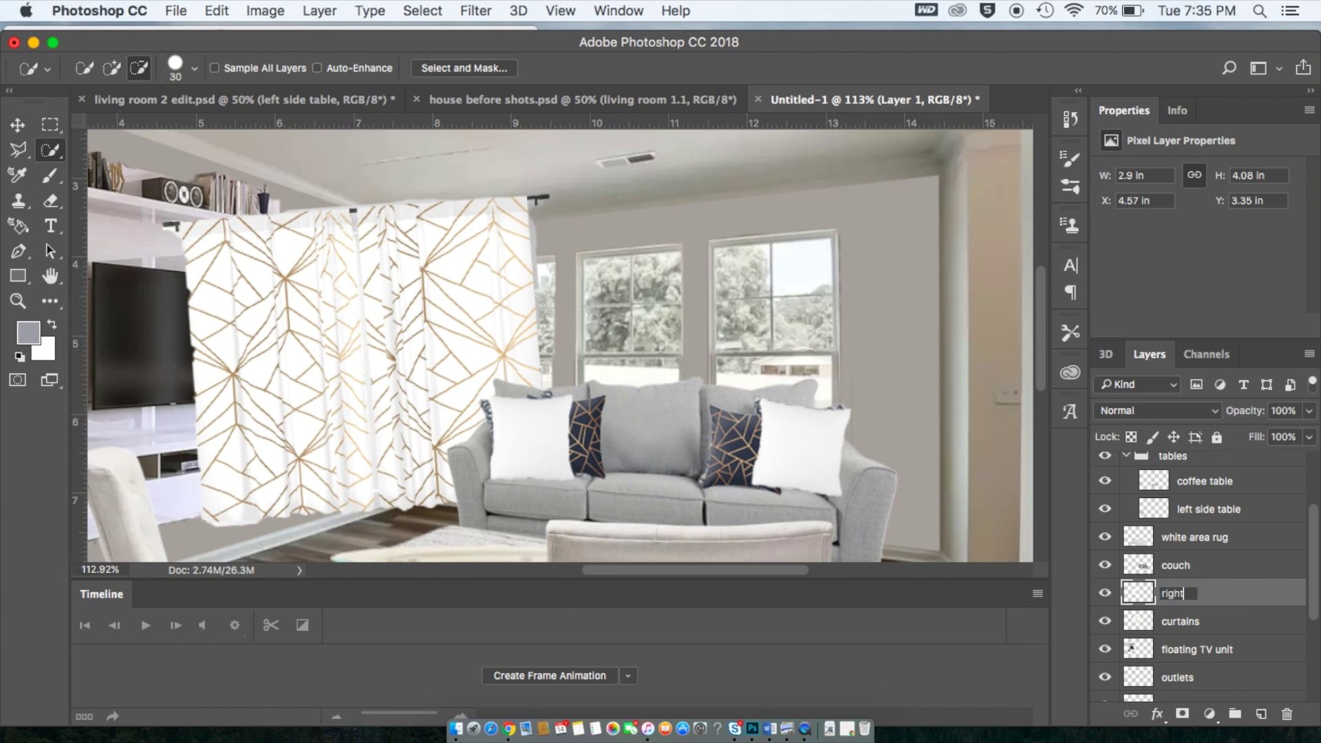
key(Return)
click(1184, 565)
Delete the original full curtains layer.
click(1184, 622)
click(1105, 621)
click(1105, 622)
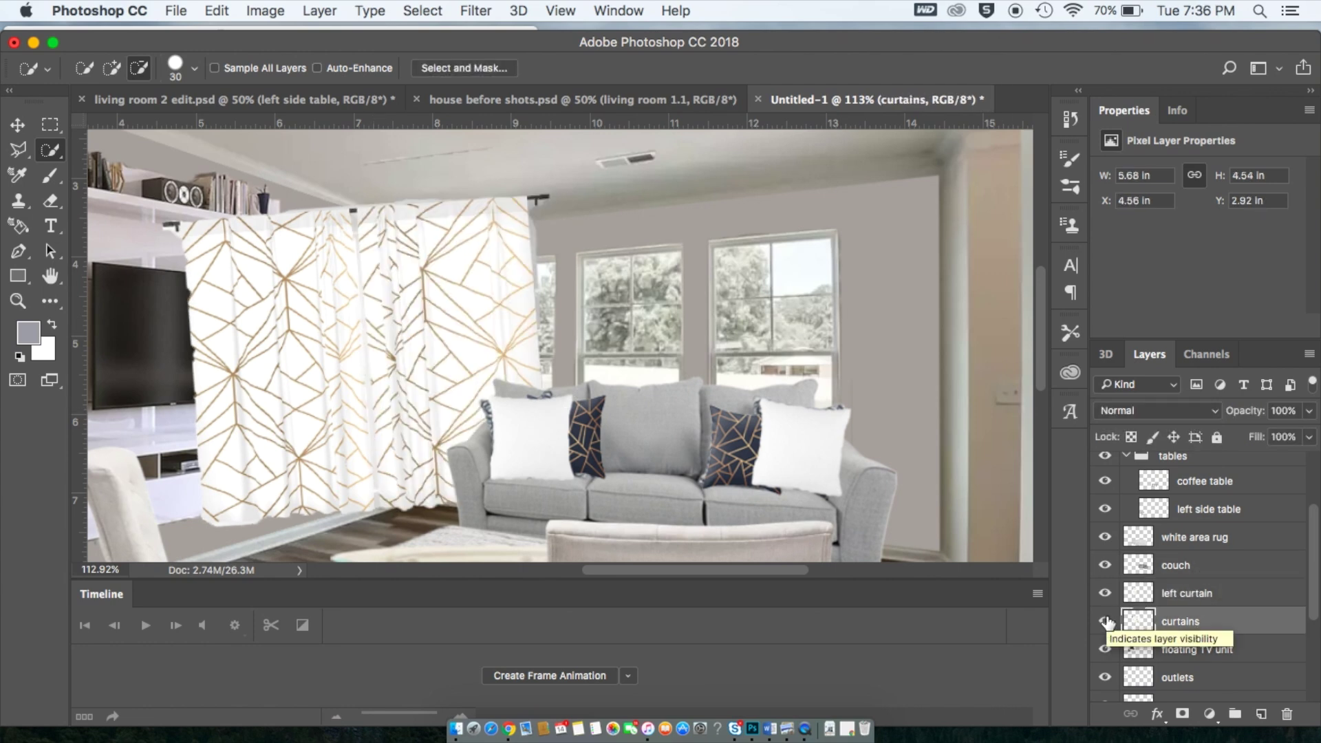
key(BackSpace)
Move the left curtain panel over the left part of the windows behind the couch.
key(v)
mouse_move(258, 250)
mouse_down()
mouse_move(518, 295)
mouse_move(683, 301)
mouse_move(559, 304)
mouse_up()
key(e)
Flip a copy of the curtain panel horizontally over the right window and rotate it counterclockwise to follow the wall's perspective.
click(216, 10)
click(729, 631)
key(v)
click(217, 10)
key(ctrl+t)
drag(888, 227, 931, 216)
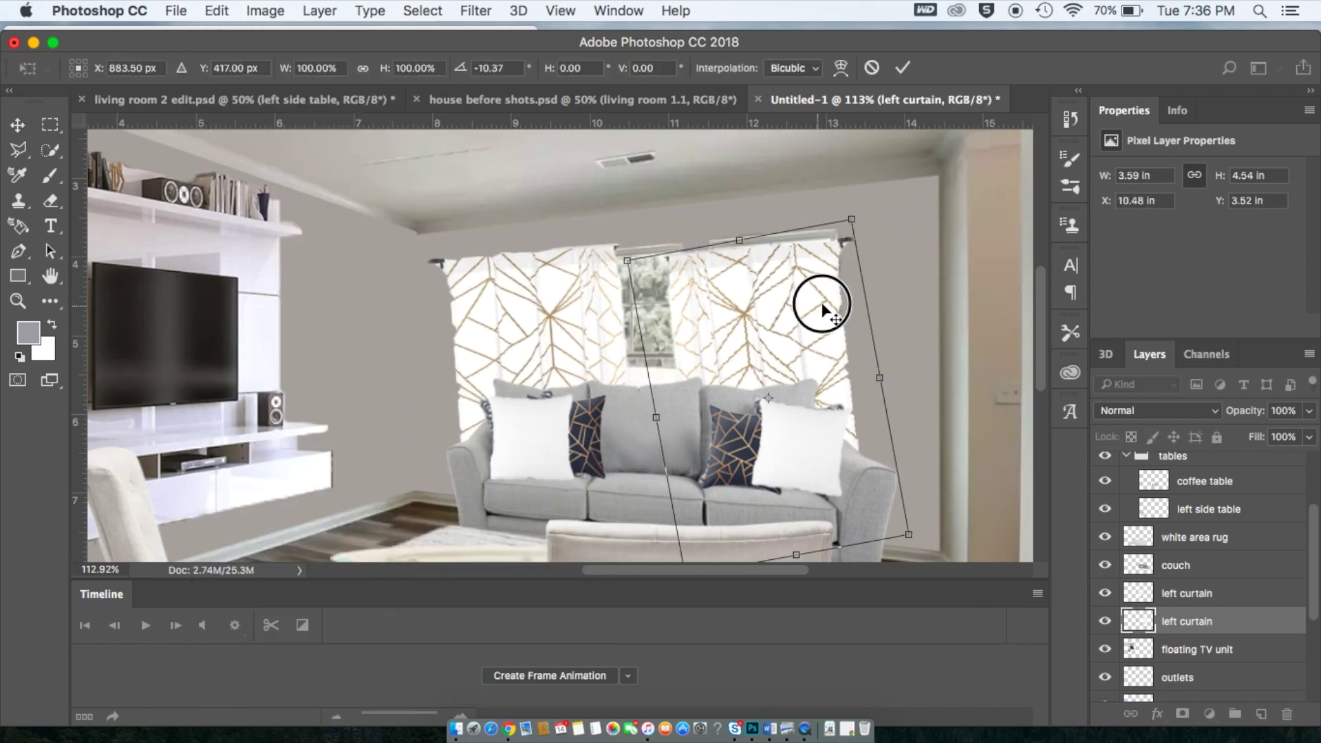
key(Return)
Set the foreground to the curtain rod's dark gray and draw a thin rectangle bridging the gap between the two rods.
key(i)
click(29, 331)
click(1035, 283)
key(u)
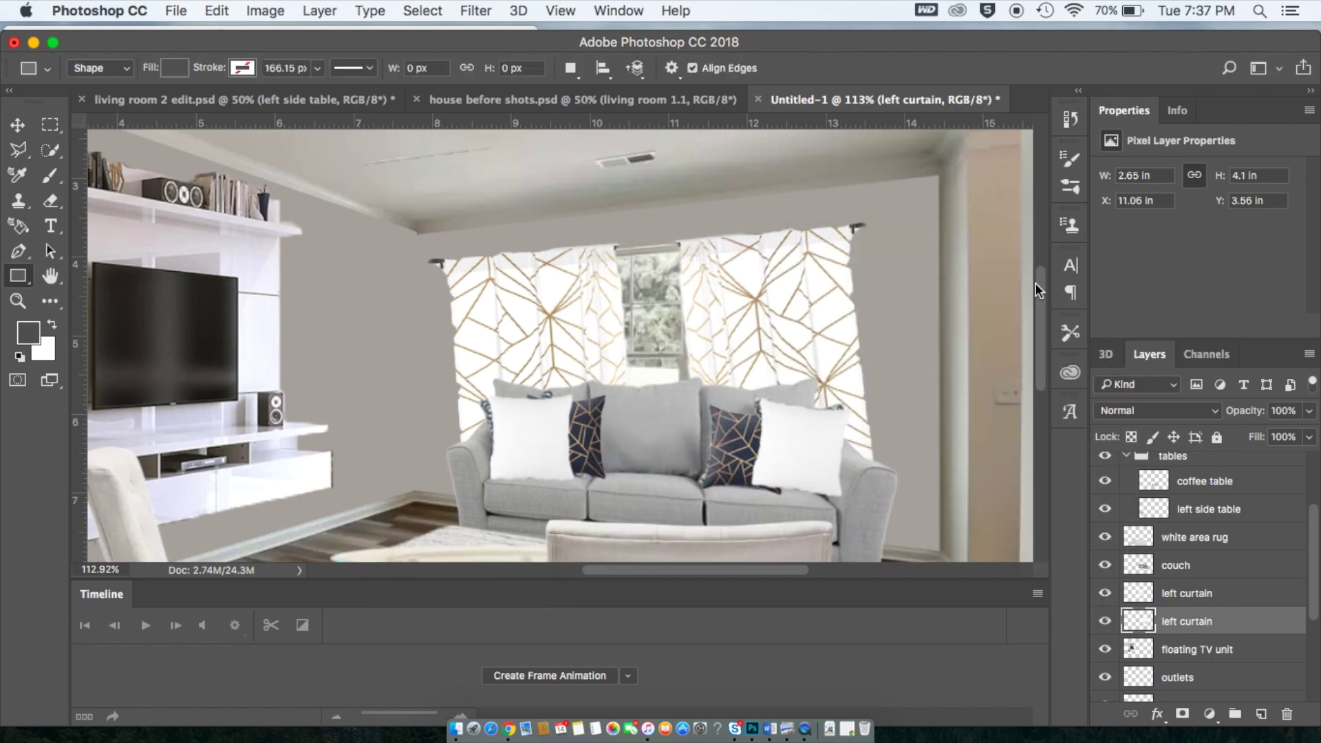
drag(681, 245, 708, 231)
Transform the left curtain panel to about 2.68 by 4 in so it lines up with the rod and windows.
key(v)
click(800, 283)
super+click(639, 311)
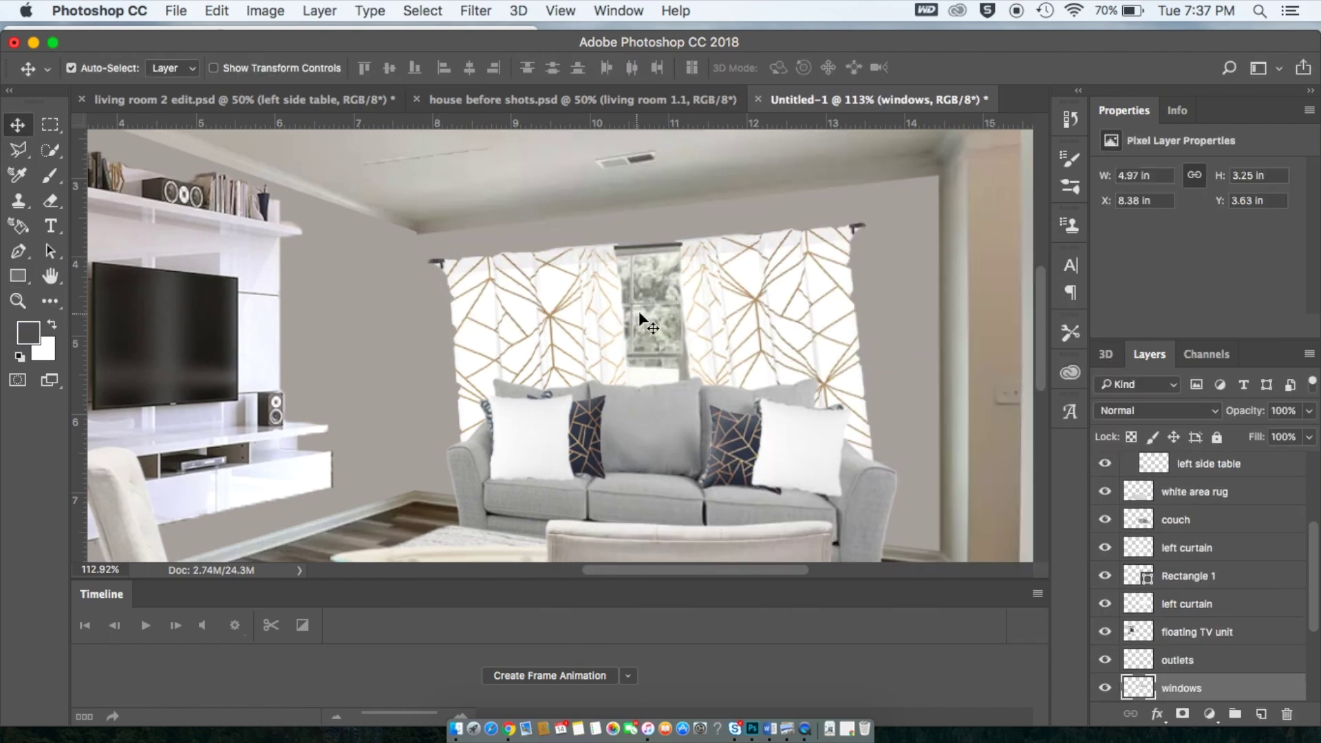
scroll(776, 309, down, 3)
super+click(752, 272)
key(alt+bracketright)
key(super+t)
key(Return)
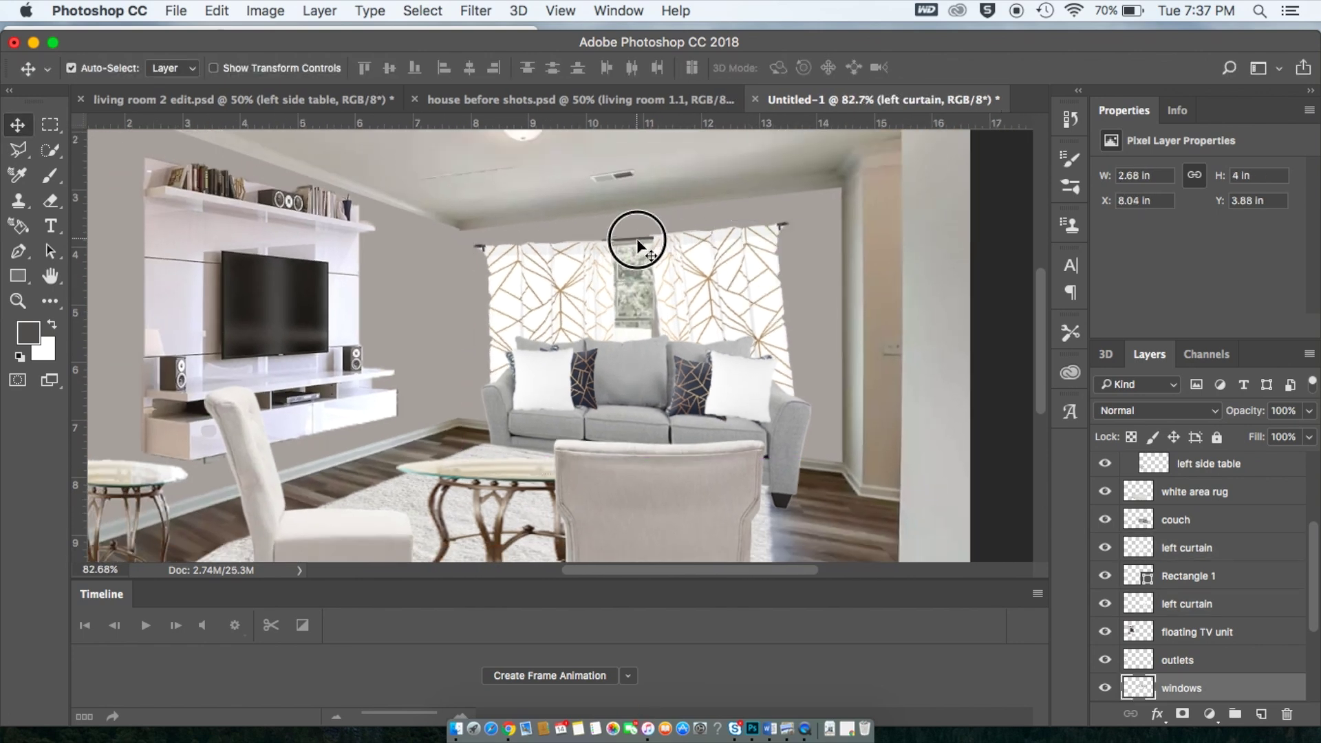
Rename the right panel's layer to "right" and group both curtain panels and the rod rectangle as "curtains".
click(1185, 578)
click(1186, 548)
shift+click(1187, 605)
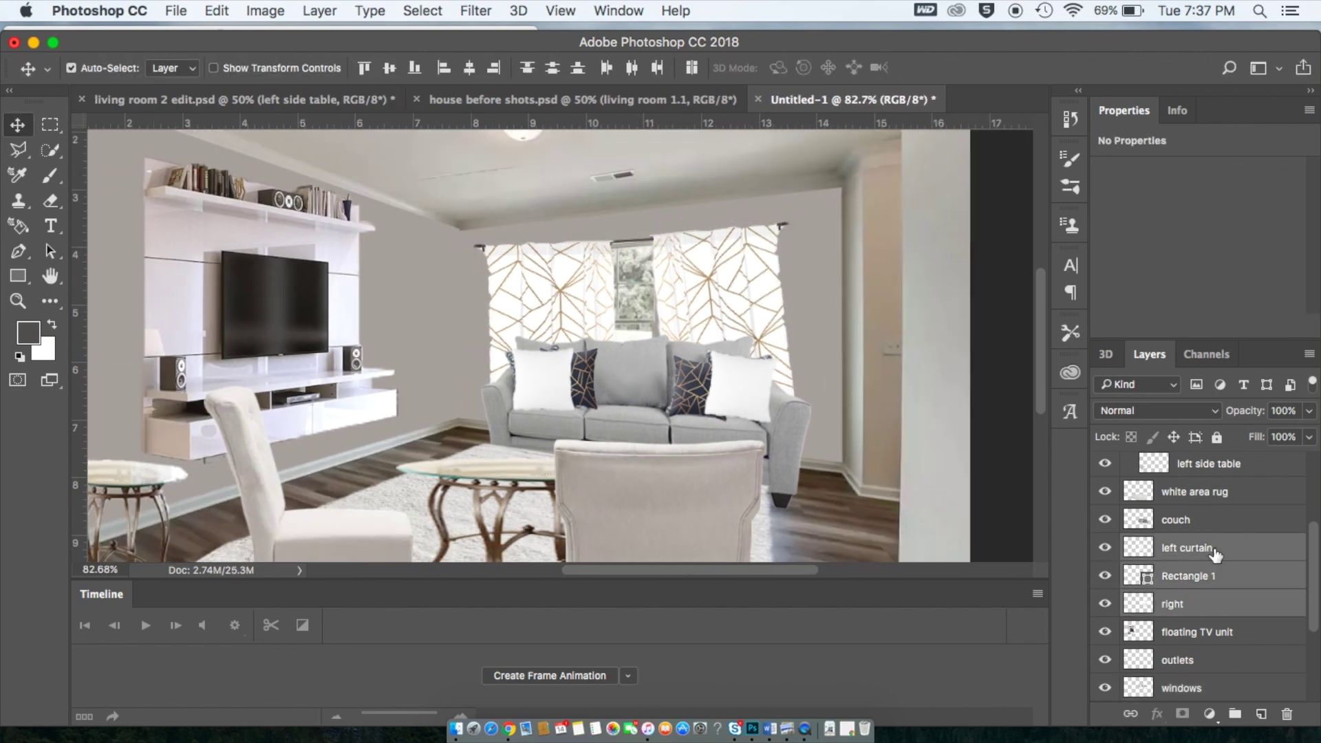
right_click(1214, 564)
click(984, 684)
text(curtains)
key(Return)
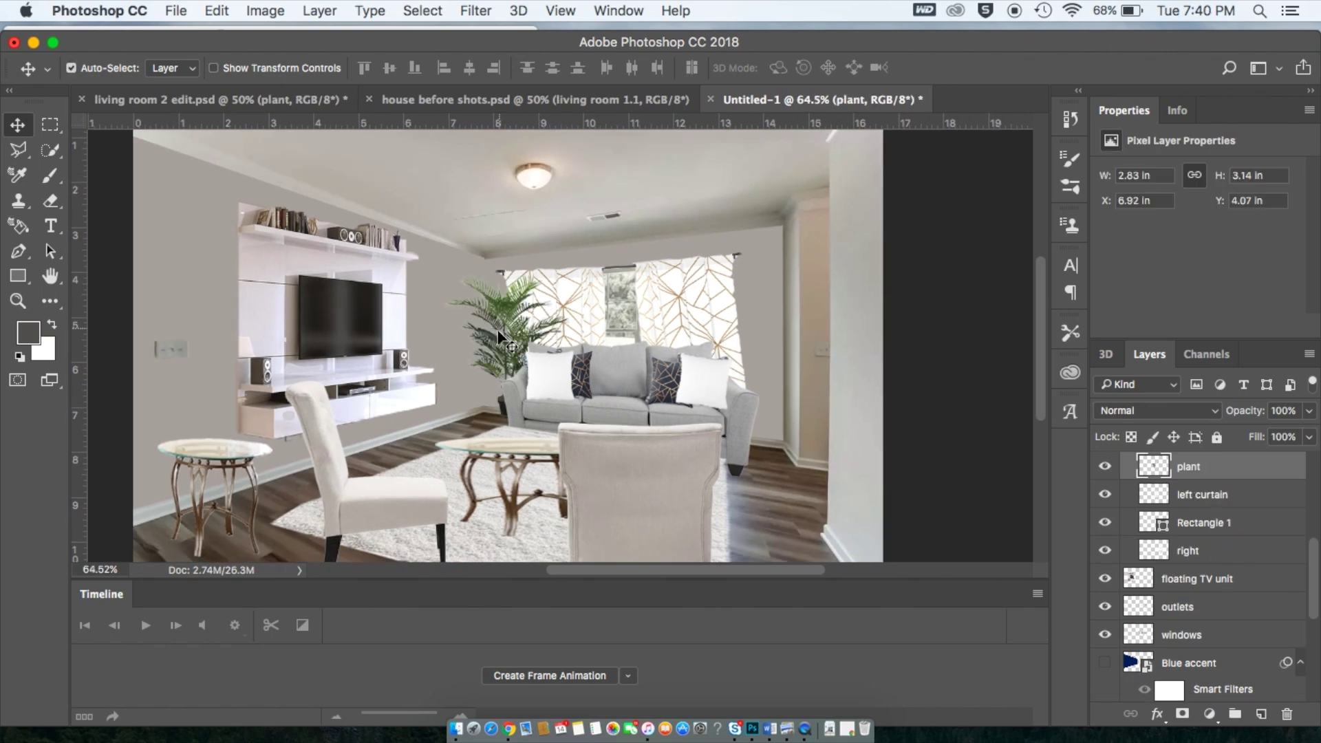
Move the plant to the floor beside the couch's left end and nudge the coffee table, left side table and floating TV unit.
drag(516, 372, 476, 369)
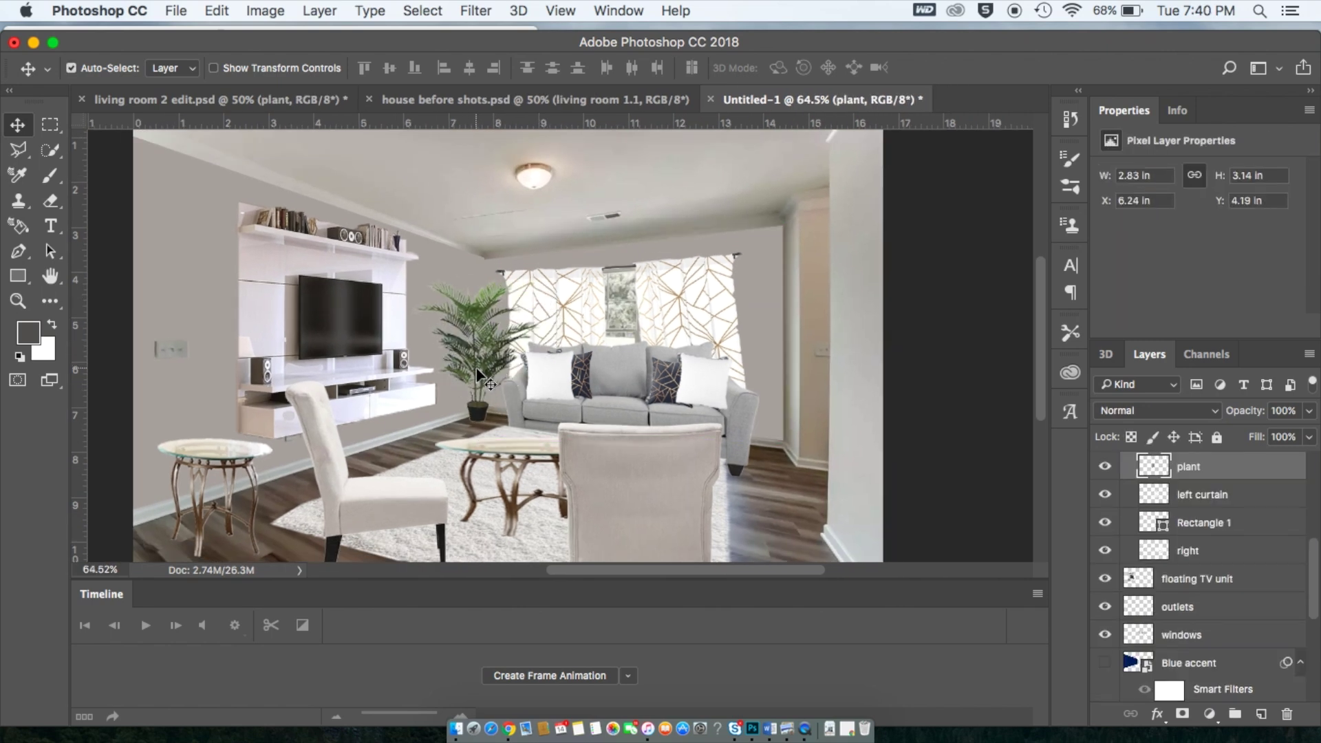
mouse_move(521, 459)
mouse_down()
mouse_move(527, 440)
mouse_move(537, 456)
mouse_up()
mouse_move(219, 464)
mouse_down()
mouse_move(210, 444)
mouse_move(199, 459)
mouse_up()
scroll(199, 460, right, 2)
scroll(199, 460, down, 2)
click(415, 308)
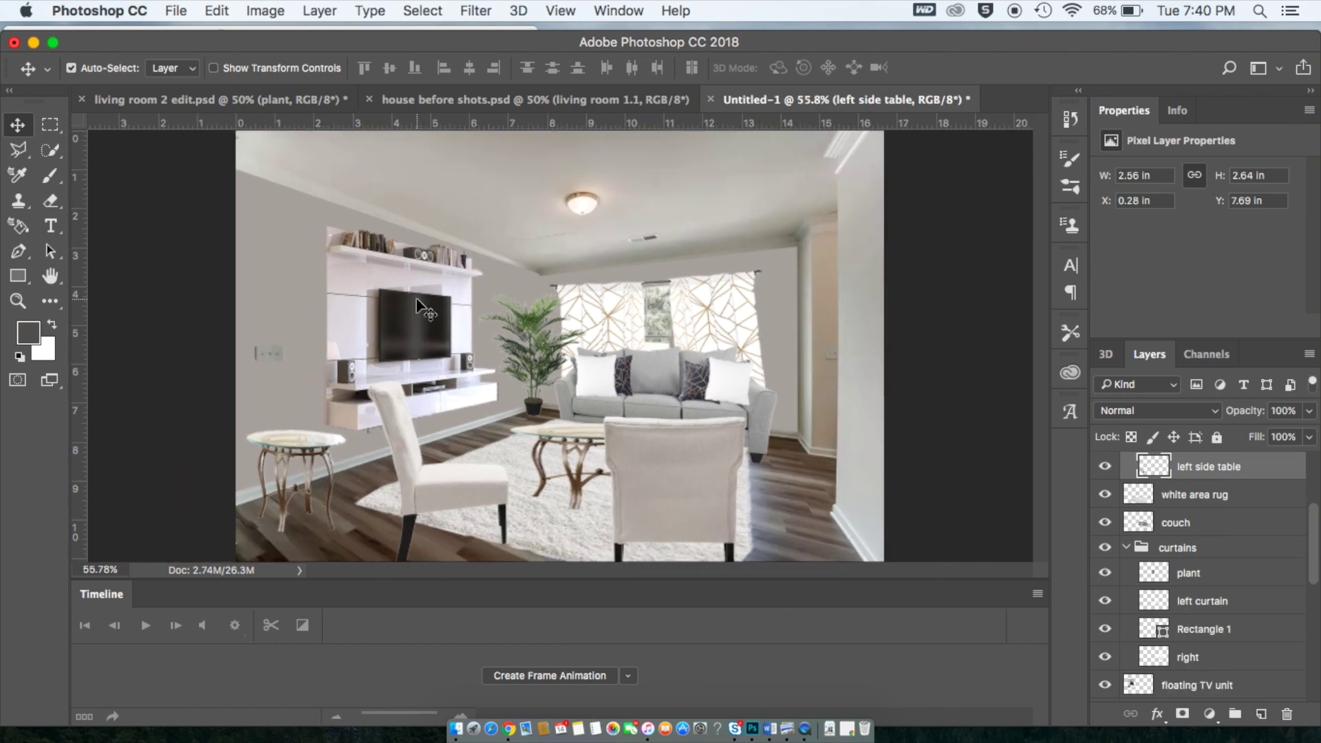
mouse_move(415, 309)
mouse_down()
mouse_move(423, 299)
mouse_move(415, 310)
mouse_up()
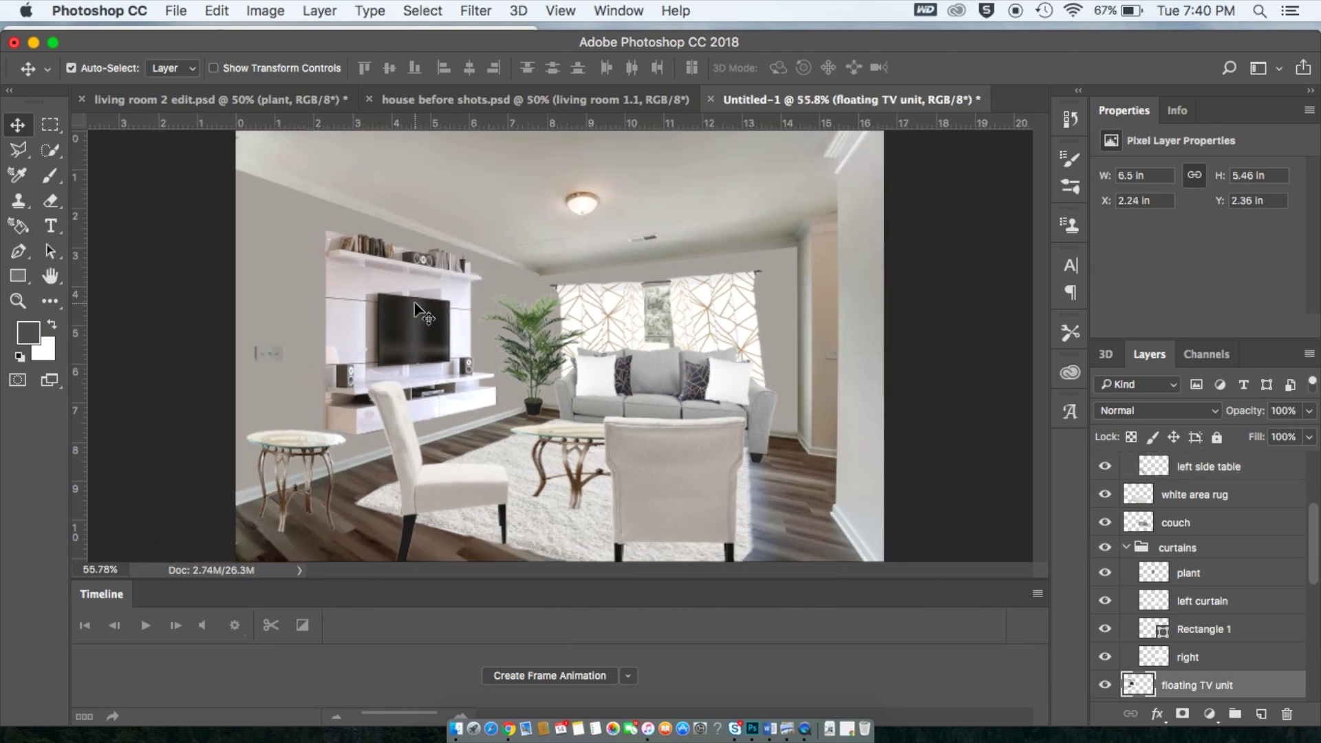
scroll(874, 509, down, 2)
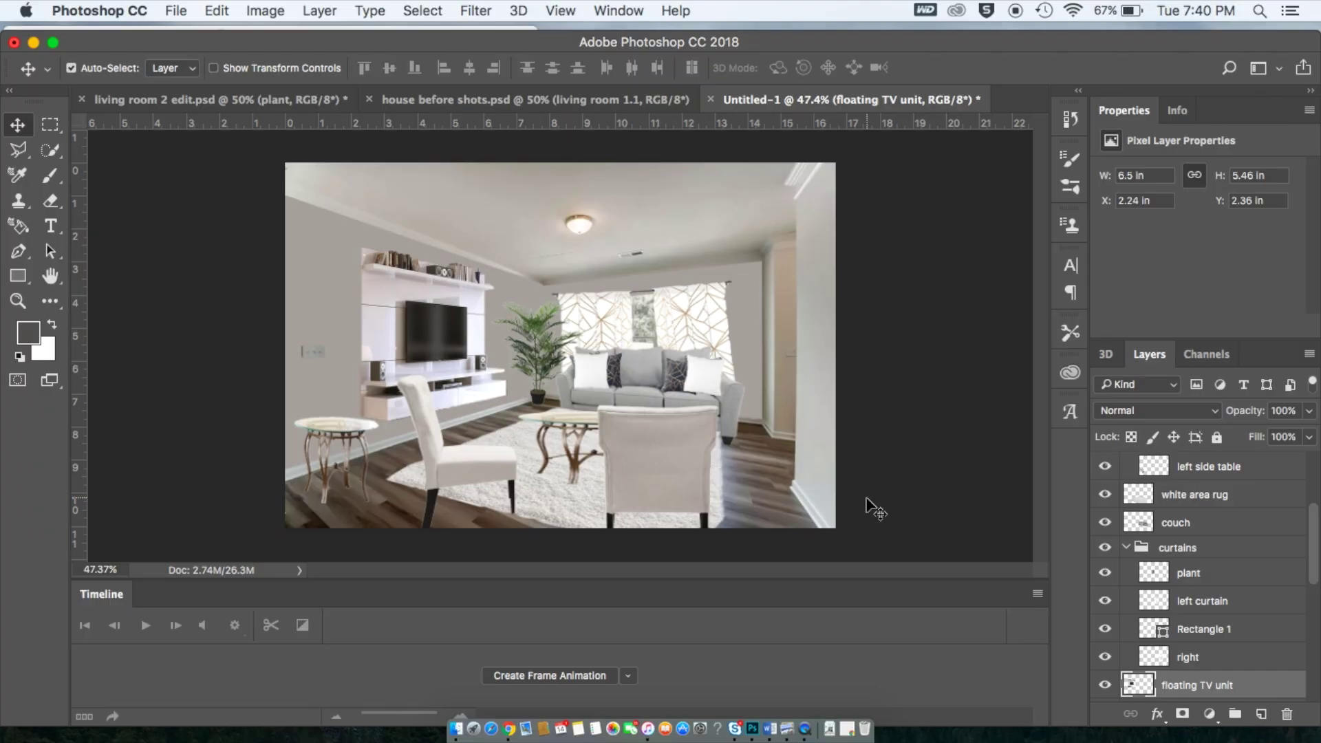
Save the design in Downloads as "photoshop living room tutorial.psd" in Photoshop format with layers kept.
click(176, 10)
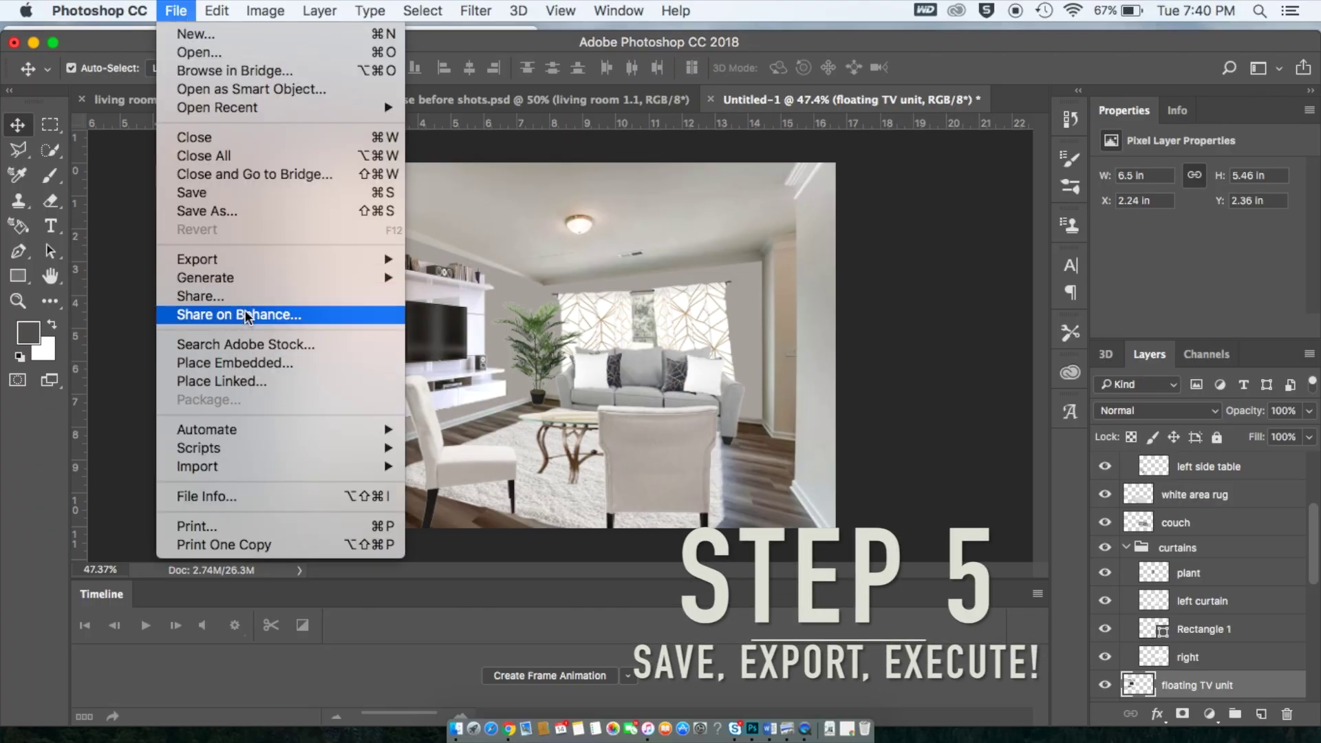
click(229, 211)
text(pho)
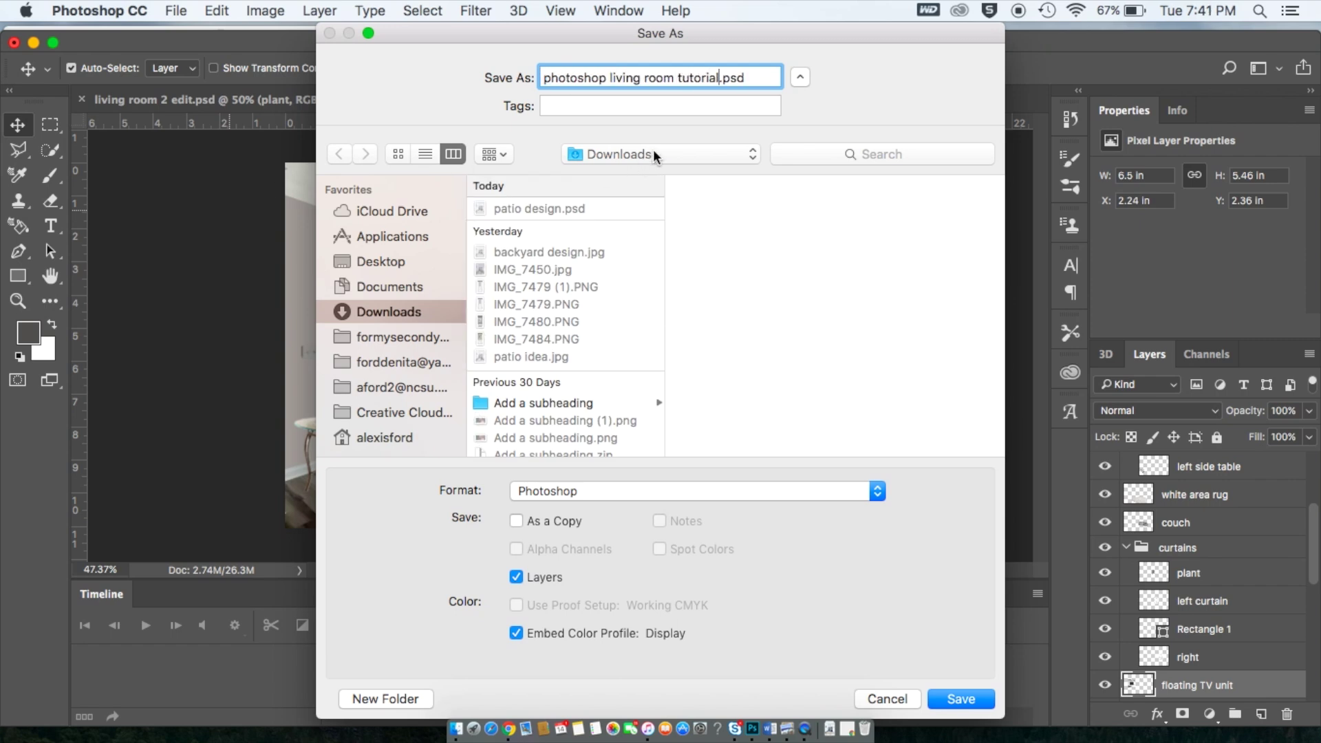
click(965, 697)
click(900, 287)
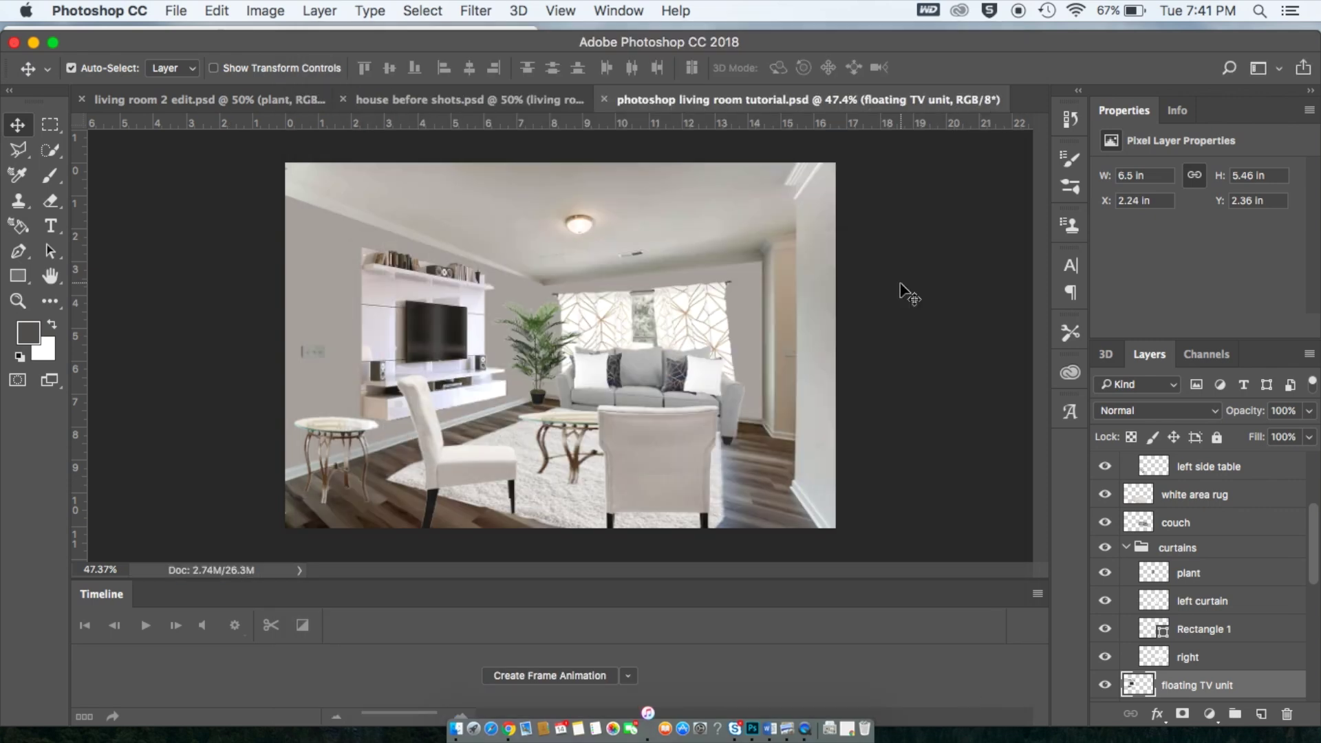